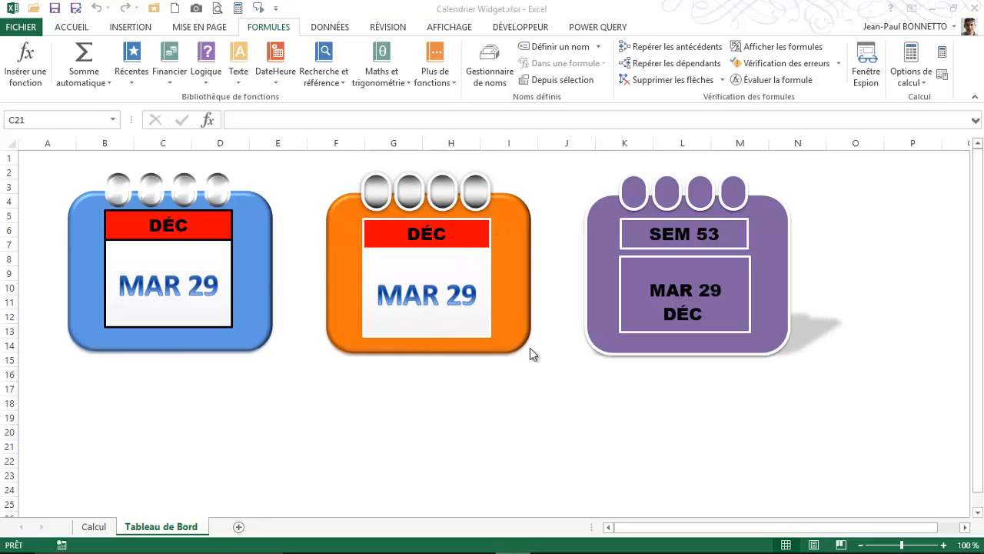
# - Nudge the orange calendar group slightly up and to the left, and deselect it
pyautogui.click(495, 339)
pyautogui.moveTo(499, 352)
pyautogui.mouseDown()
pyautogui.moveTo(508, 503)
pyautogui.moveTo(470, 377)
pyautogui.moveTo(490, 358)
pyautogui.mouseUp()
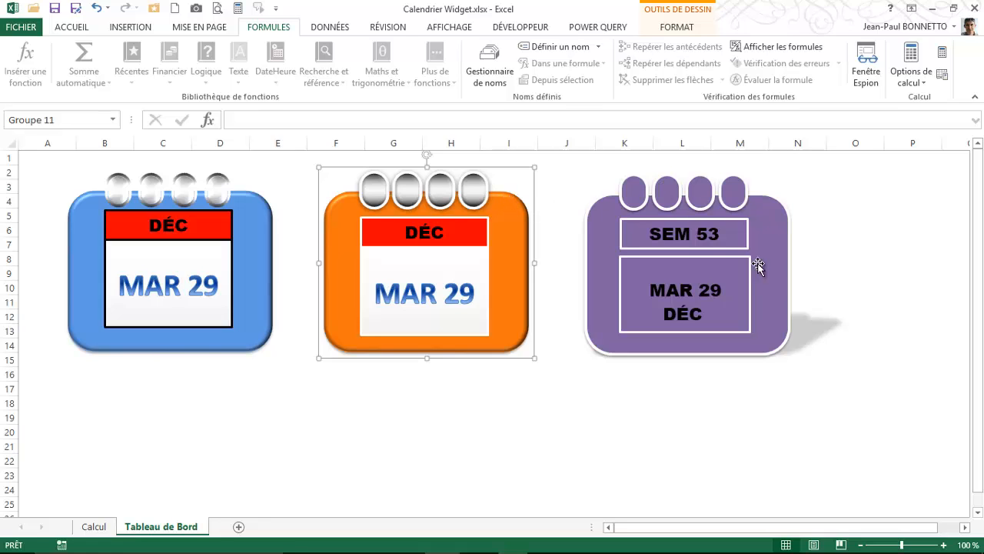
pyautogui.click(561, 185)
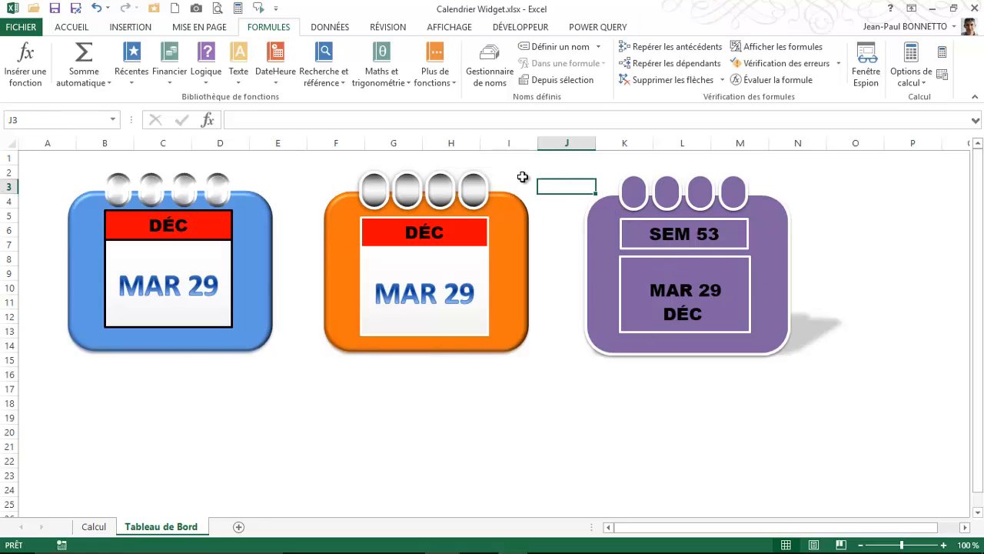
pyautogui.click(308, 175)
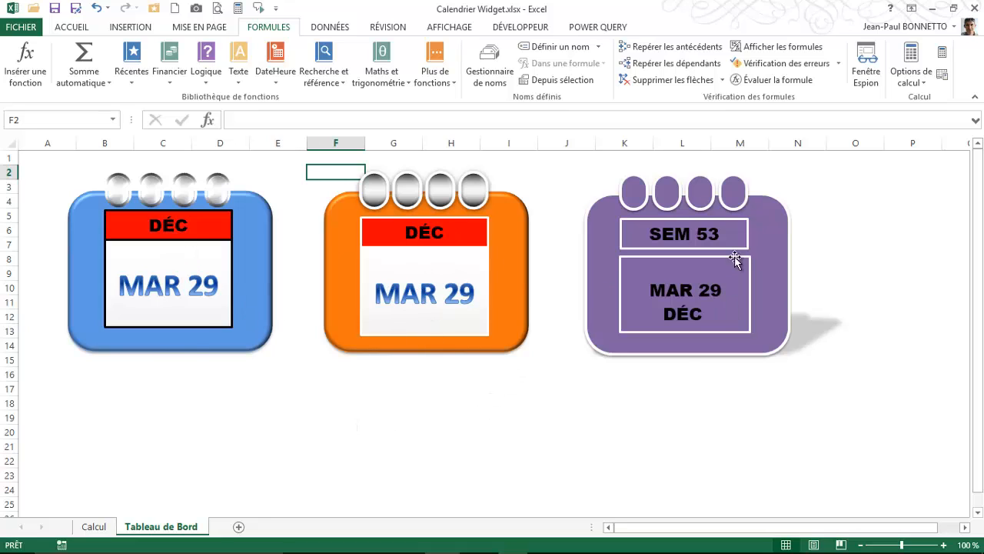
# - Add a new worksheet and enter the formula =AUJOURDHUI() in cell A1
pyautogui.click(239, 529)
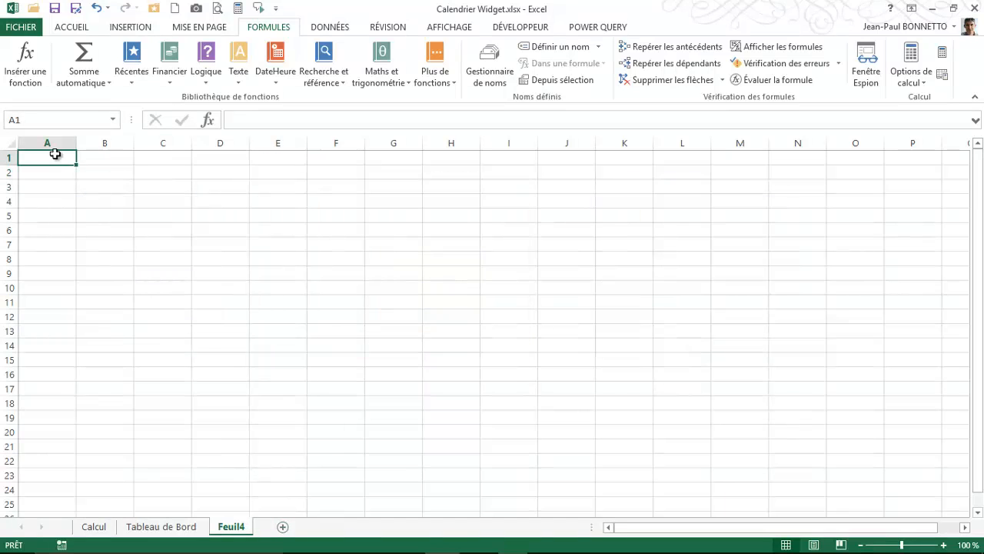
pyautogui.write('=aujour')
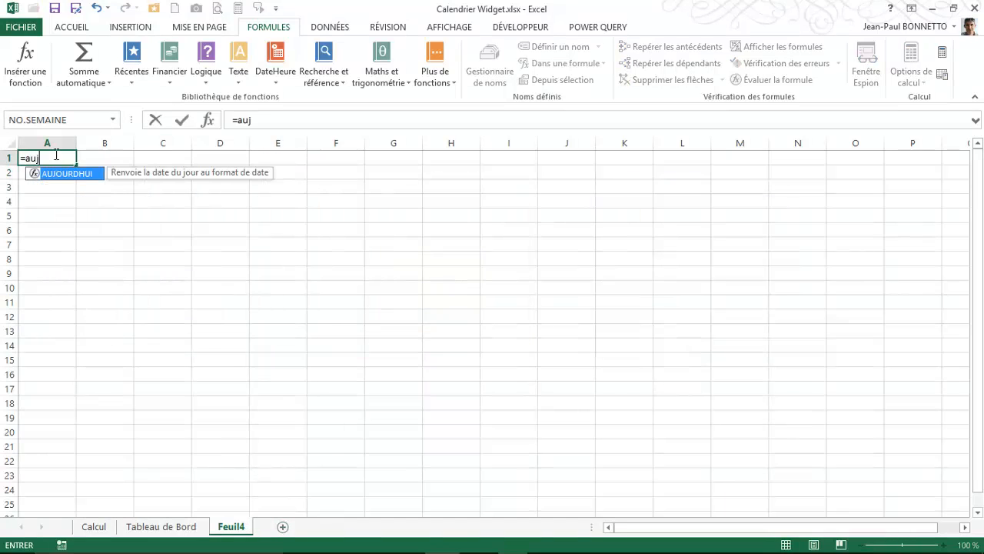
pyautogui.doubleClick(34, 173)
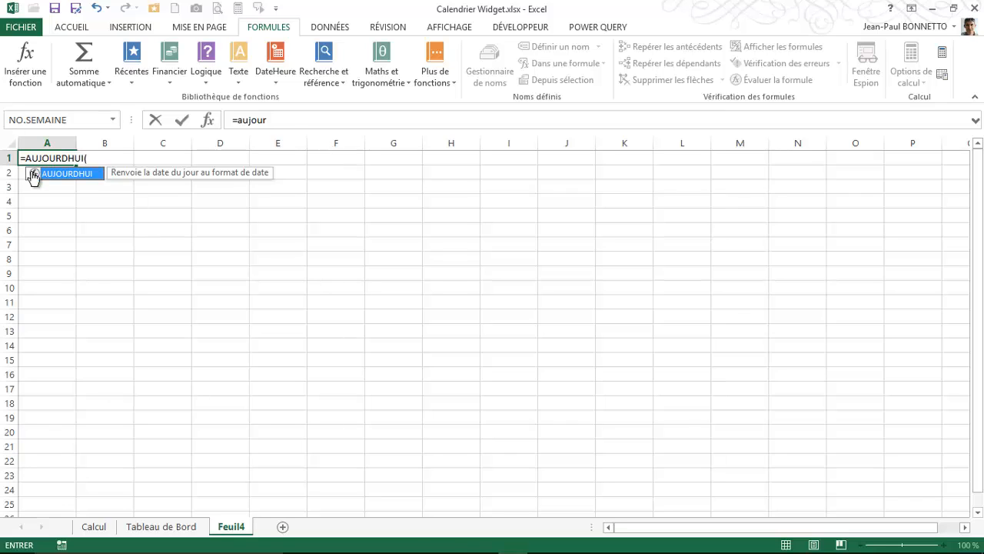
pyautogui.press('Return')
pyautogui.click(47, 158)
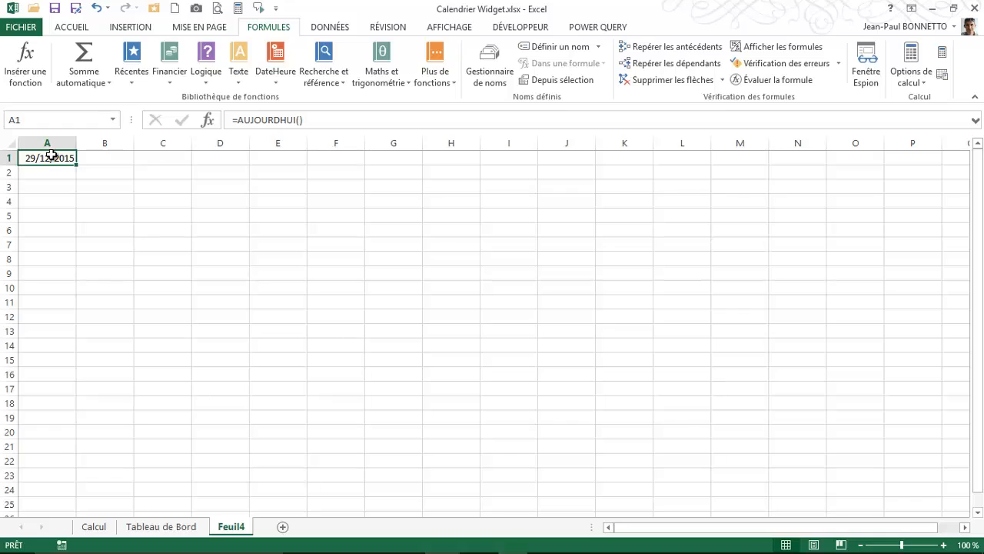
# - Enter the label "Afficher la date en chiffre et lettre" in cell B2
pyautogui.click(46, 173)
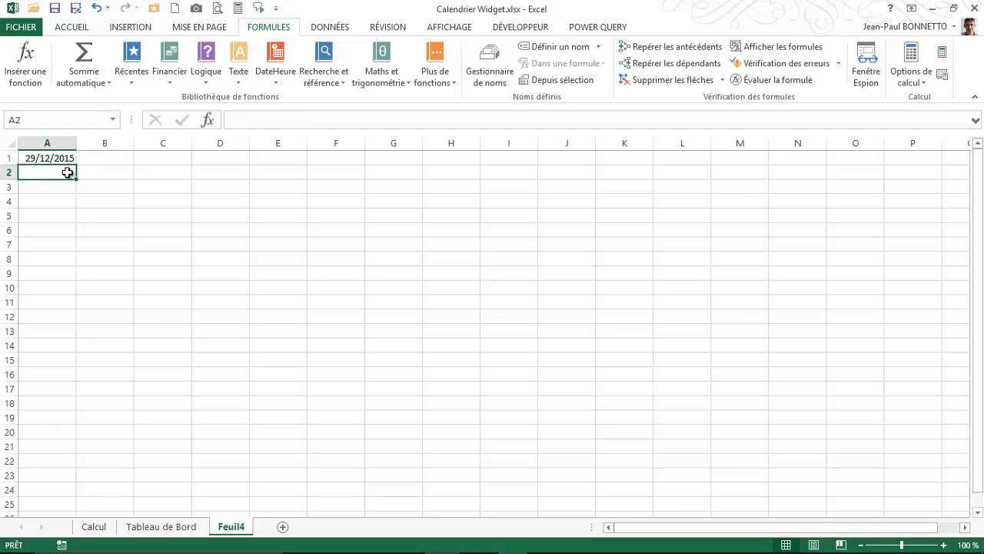
pyautogui.click(93, 174)
pyautogui.write('Af')
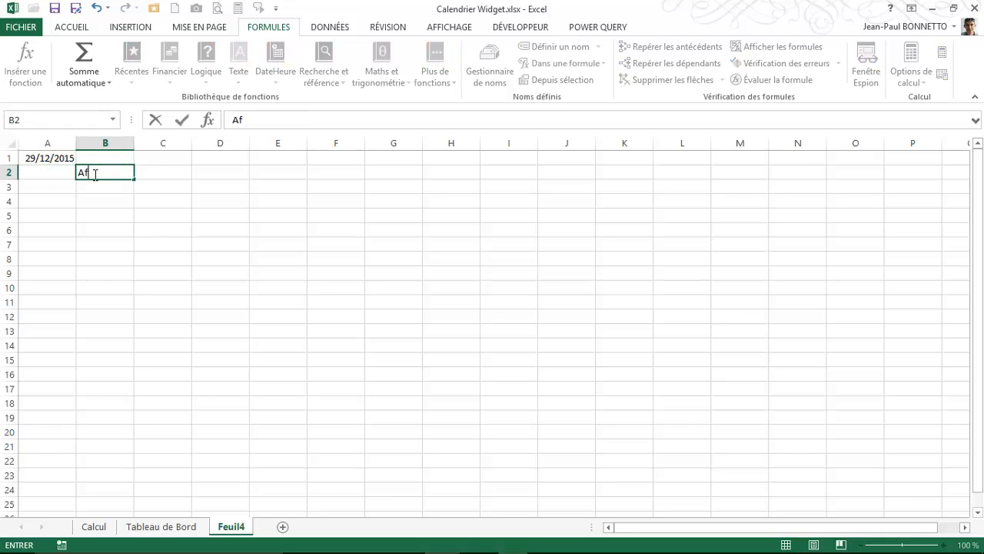
pyautogui.write('ficher la date ')
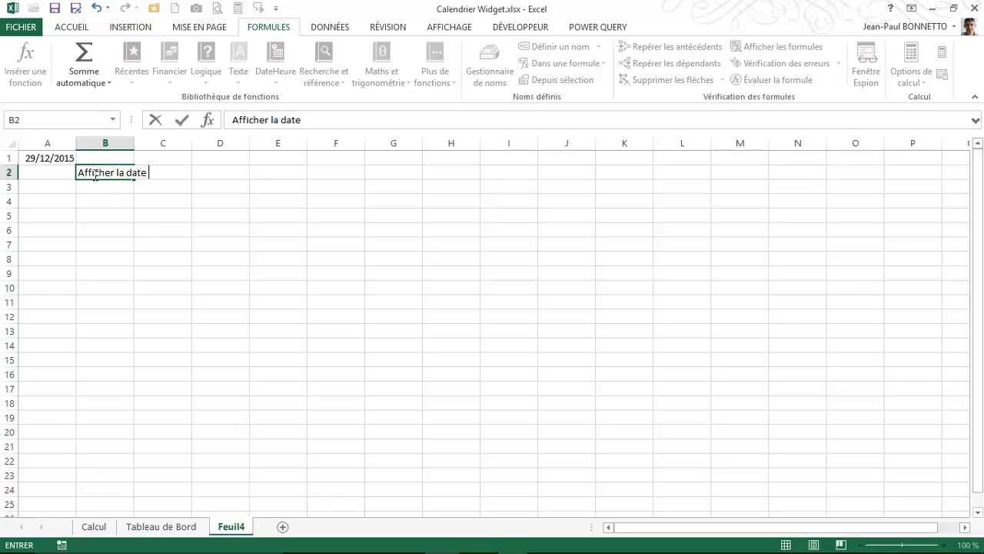
pyautogui.write('en chiffre e')
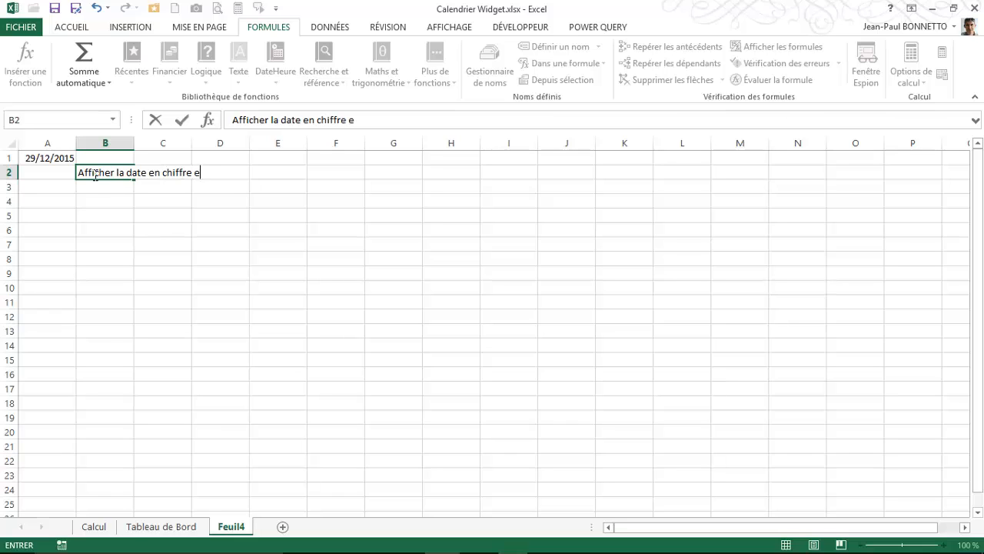
pyautogui.write('t lettre')
# - Enter the formula =TEXTE(A1;"jjj jj") in cell A2 to show the abbreviated weekday and day number
pyautogui.click(41, 175)
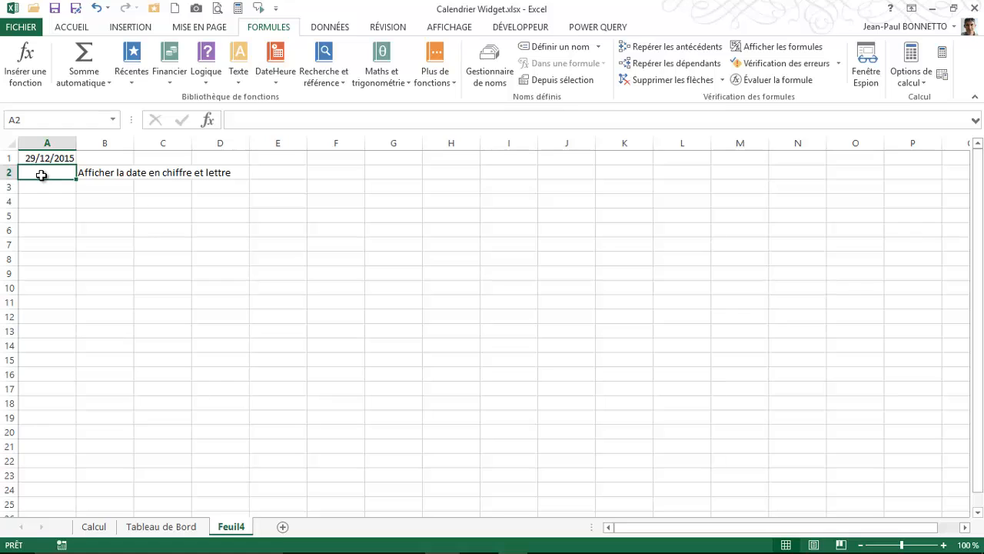
pyautogui.write('=texte')
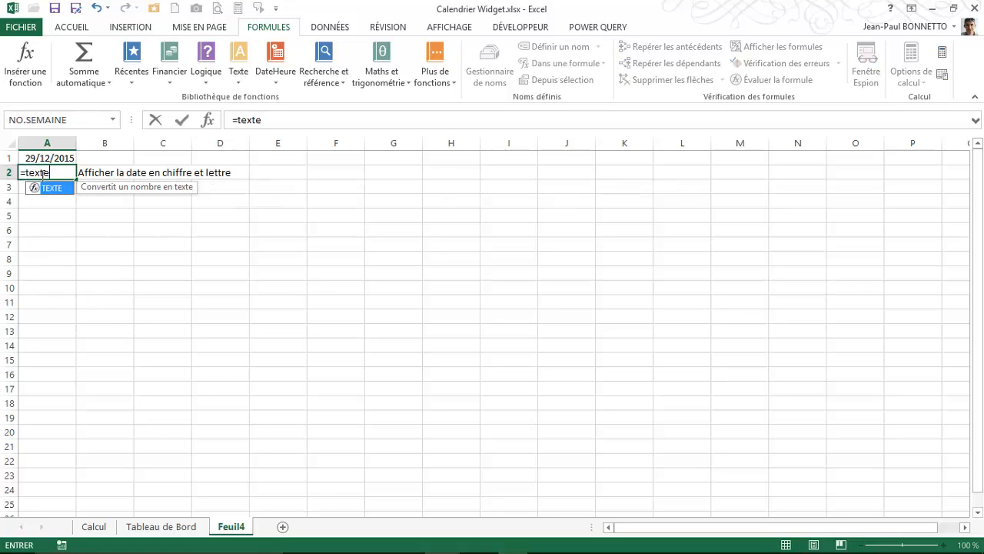
pyautogui.write('(')
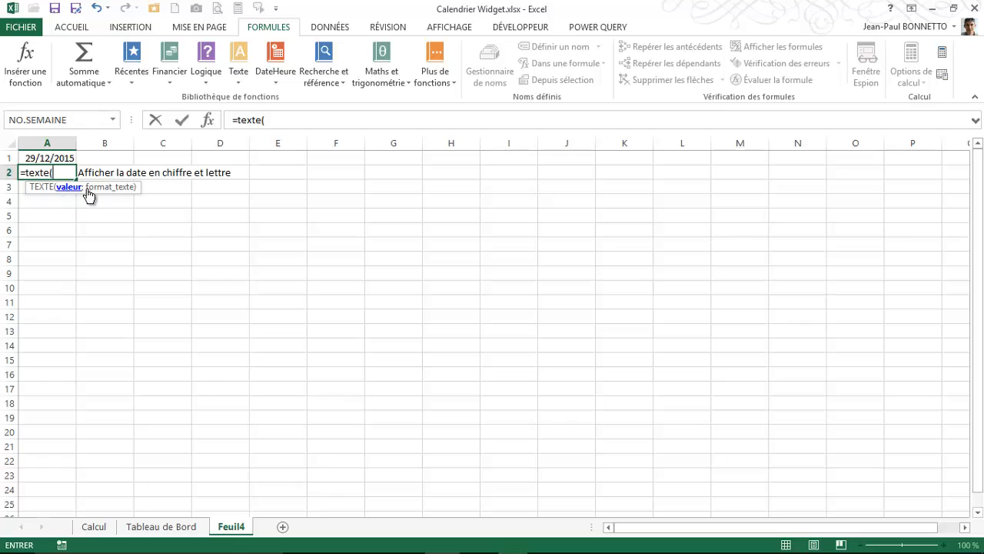
pyautogui.click(43, 157)
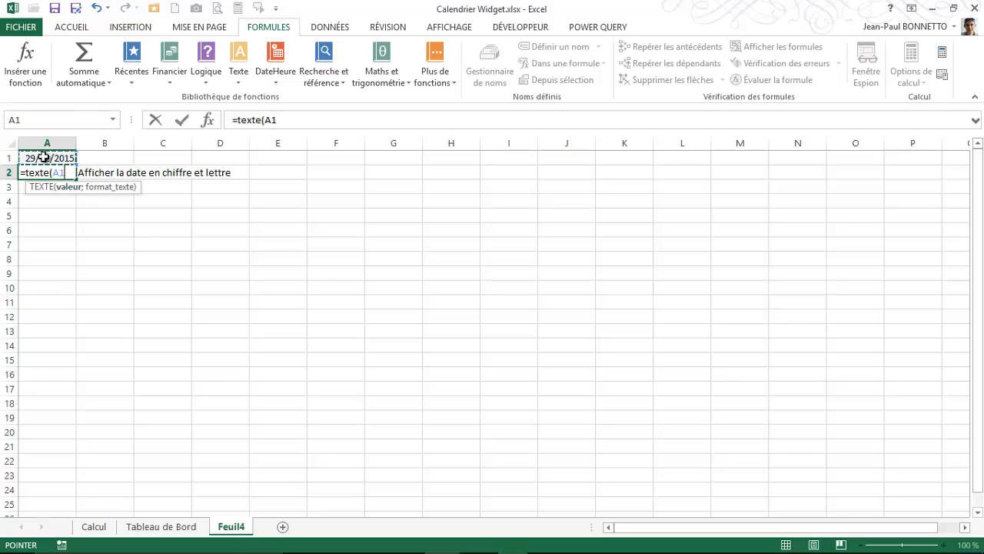
pyautogui.write(';')
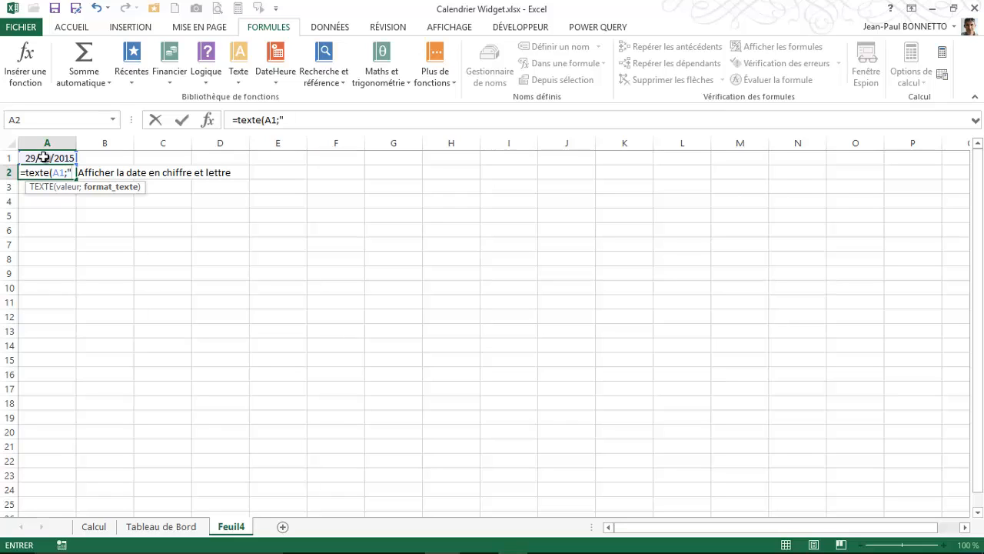
pyautogui.write('jjj')
pyautogui.write('jj')
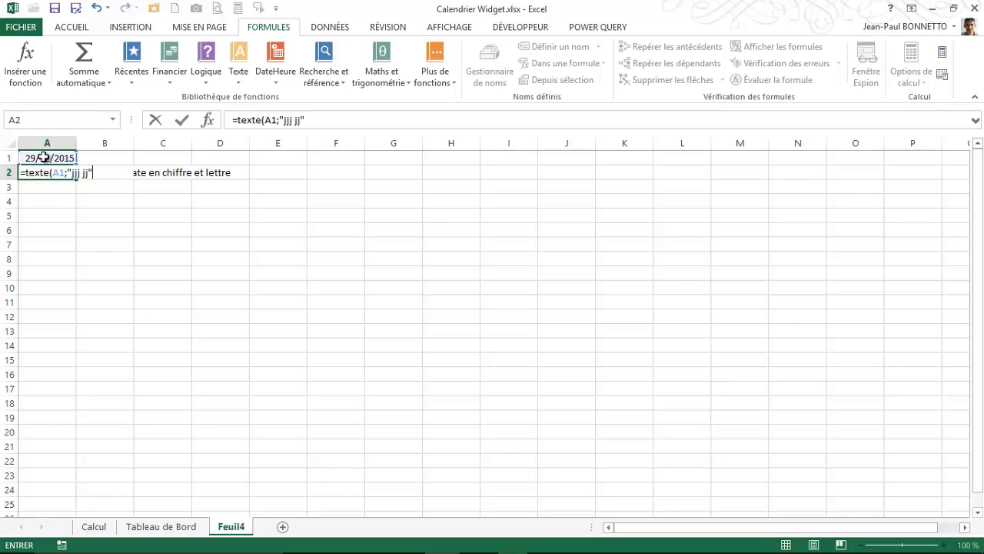
pyautogui.write(')')
pyautogui.press('Return')
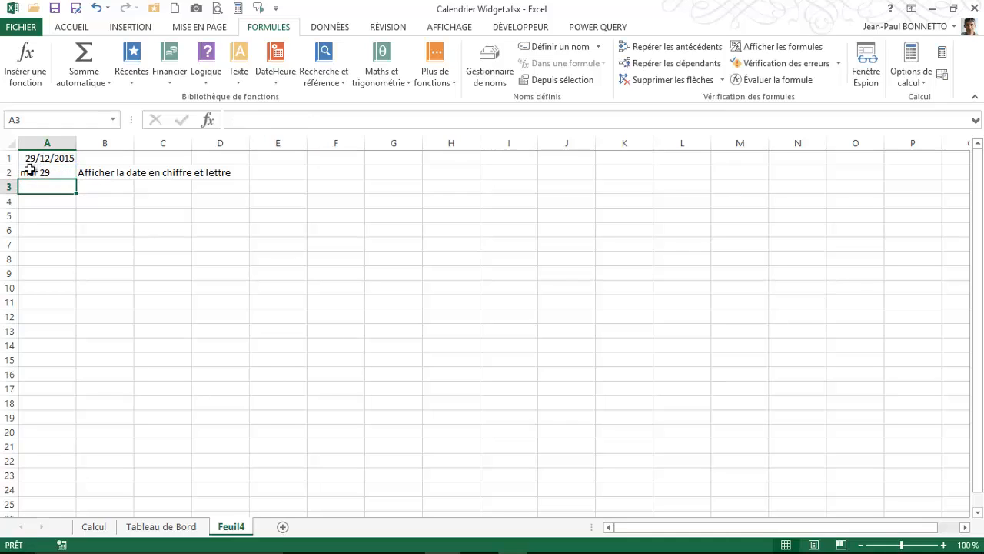
# - Wrap the formula in A2 in the MAJUSCULE function so it reads =MAJUSCULE(TEXTE(A1;"jjj jj"))
pyautogui.click(29, 170)
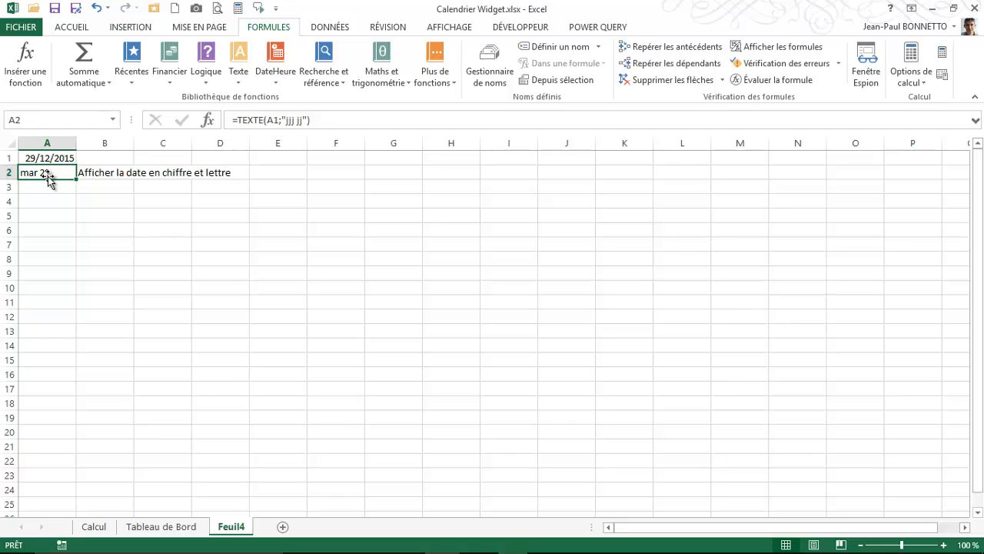
pyautogui.click(237, 120)
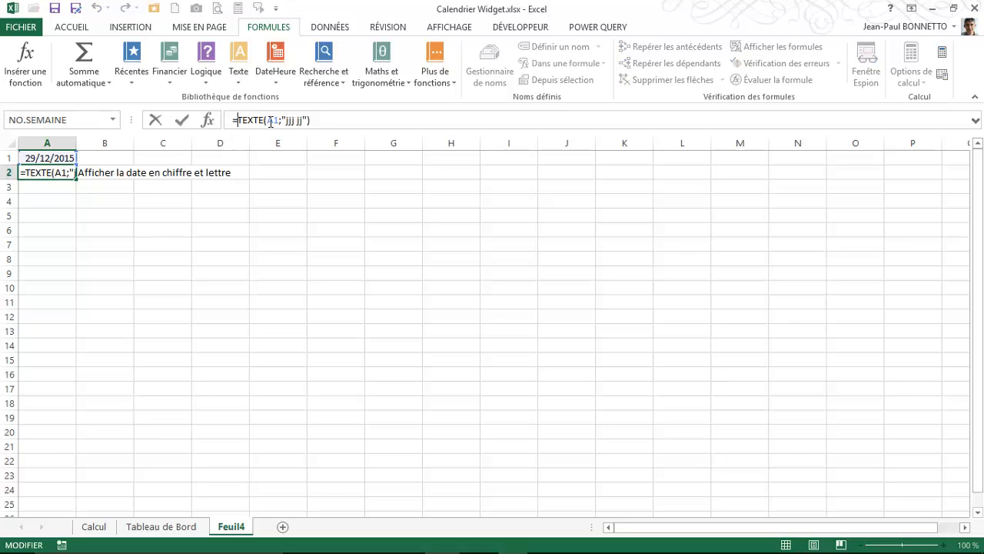
pyautogui.write('m')
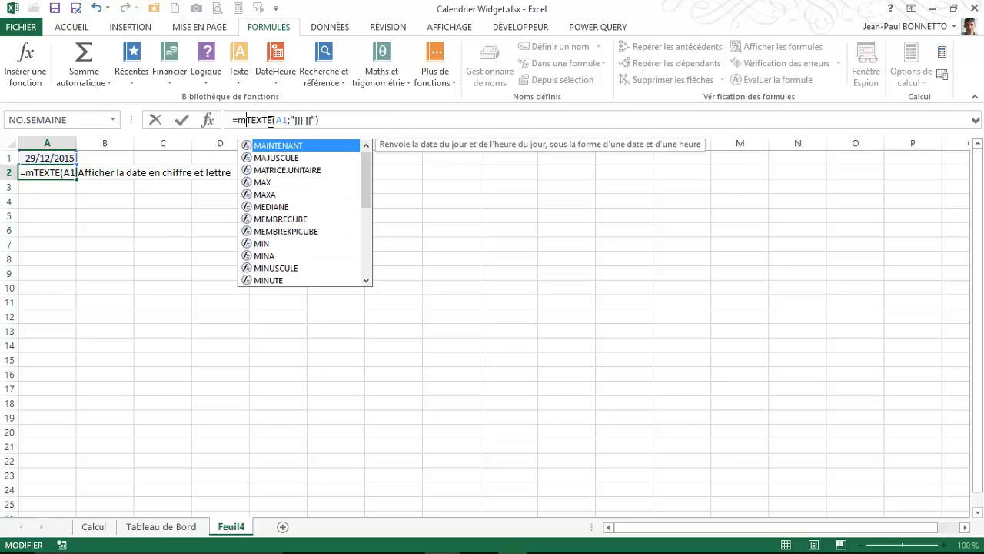
pyautogui.write('aju')
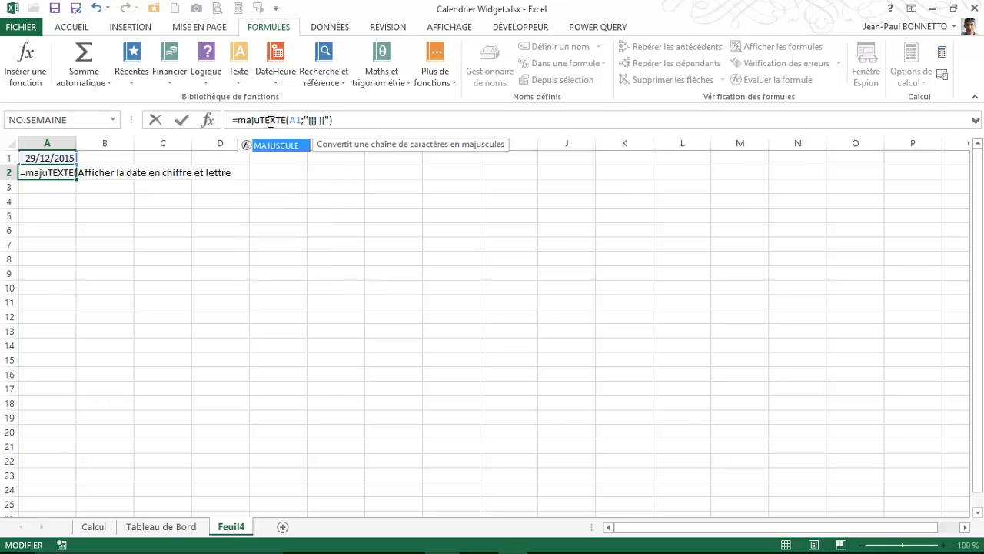
pyautogui.doubleClick(250, 146)
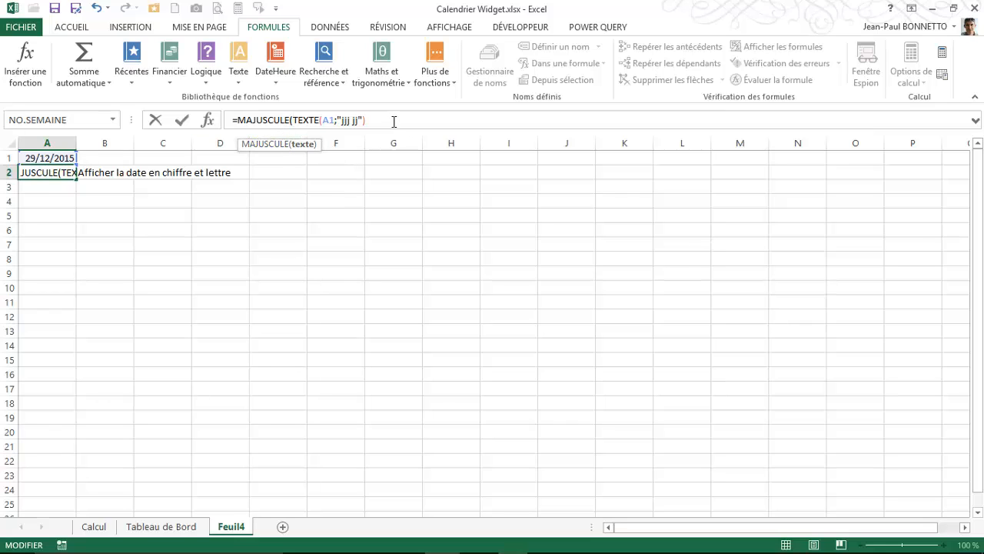
pyautogui.write(')')
pyautogui.press('Return')
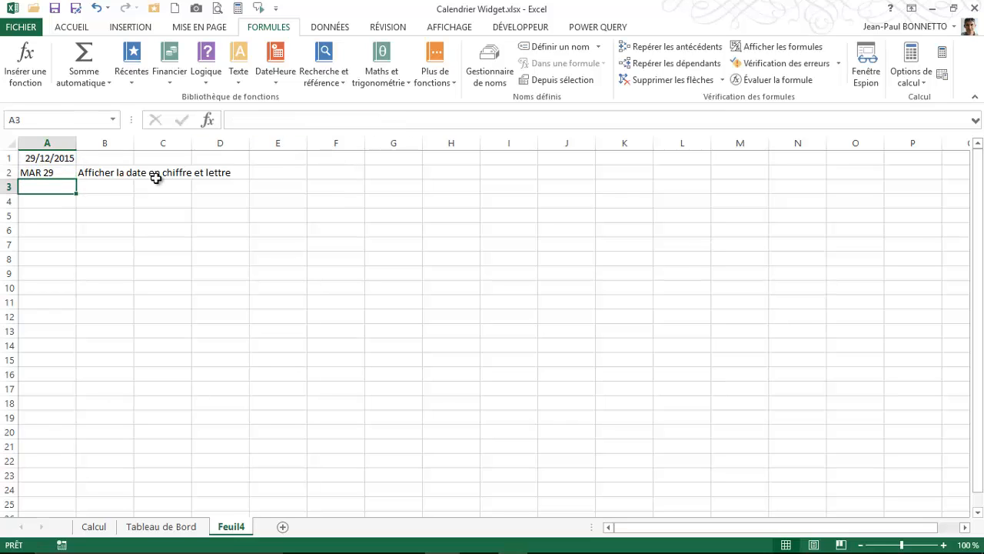
# - Center the content of cell A2 horizontally
pyautogui.click(49, 173)
pyautogui.click(72, 27)
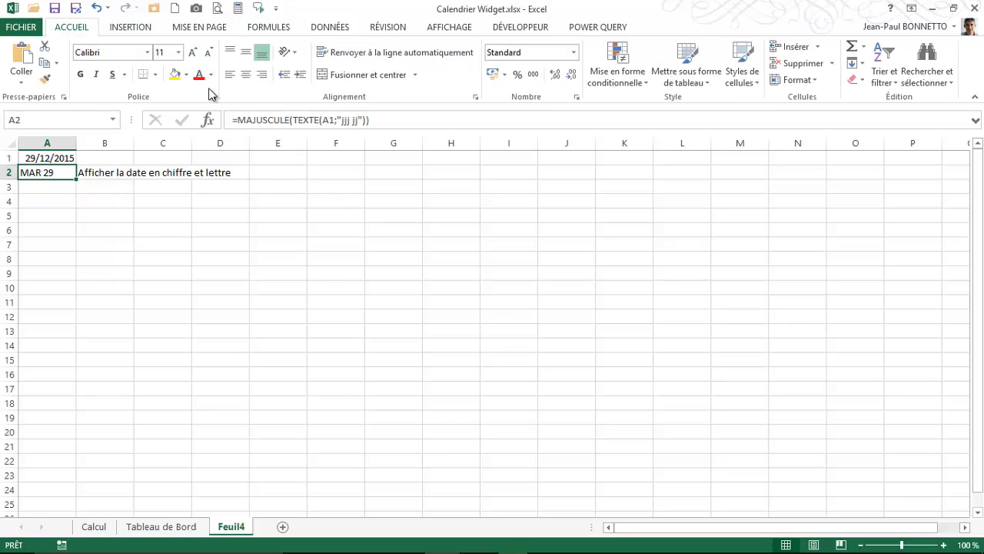
pyautogui.click(246, 75)
pyautogui.click(72, 220)
pyautogui.click(48, 173)
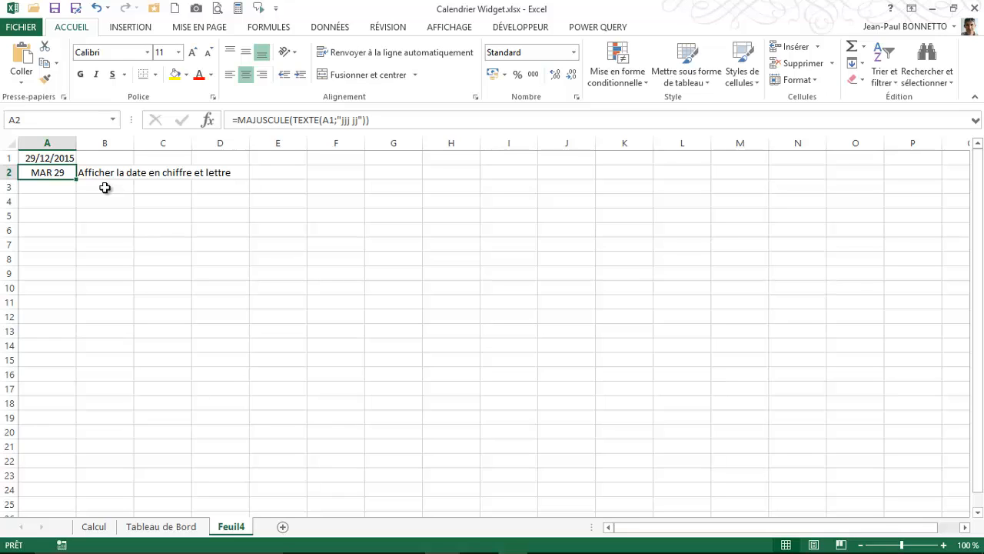
# - Append "en majuscule" to the label in B2 and enter "Afficher les 3 premières lettres du mois" in B3
pyautogui.write('ières d')
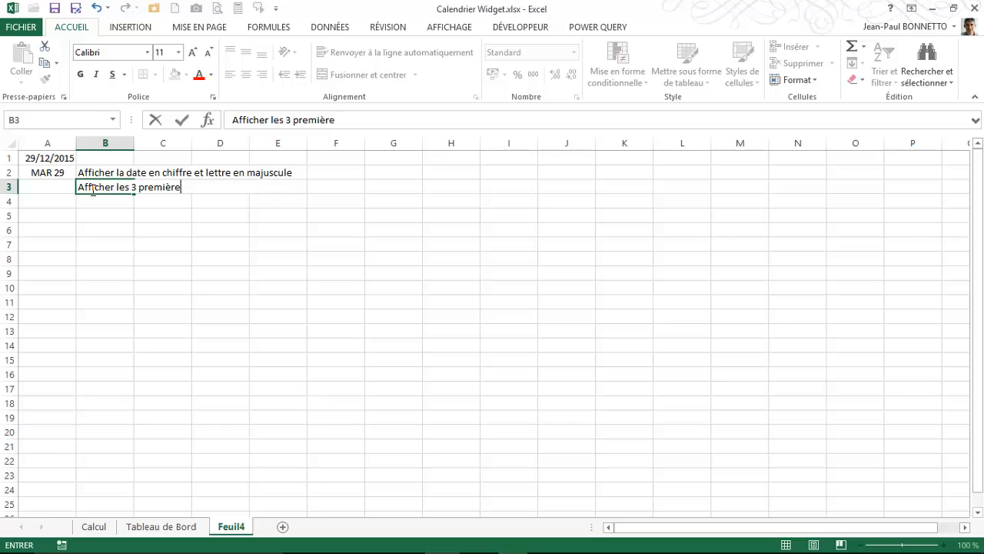
pyautogui.press('BackSpace')
pyautogui.write('lettres du mo')
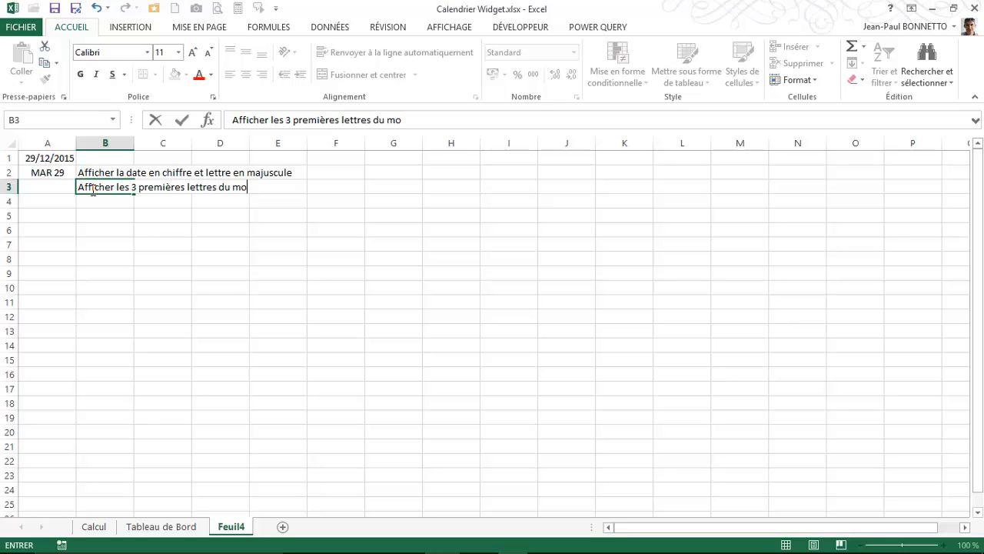
pyautogui.write('is')
pyautogui.press('Return')
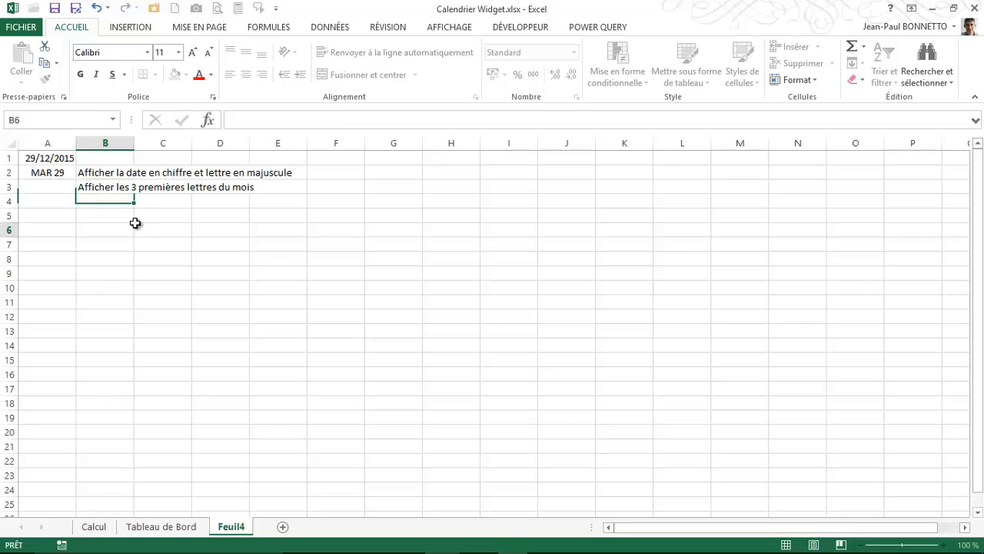
pyautogui.press('Down')
pyautogui.press('Down')
# - Enter the formula =TEXTE(A1;"mmm") in cell A3 to show the abbreviated month
pyautogui.click(40, 187)
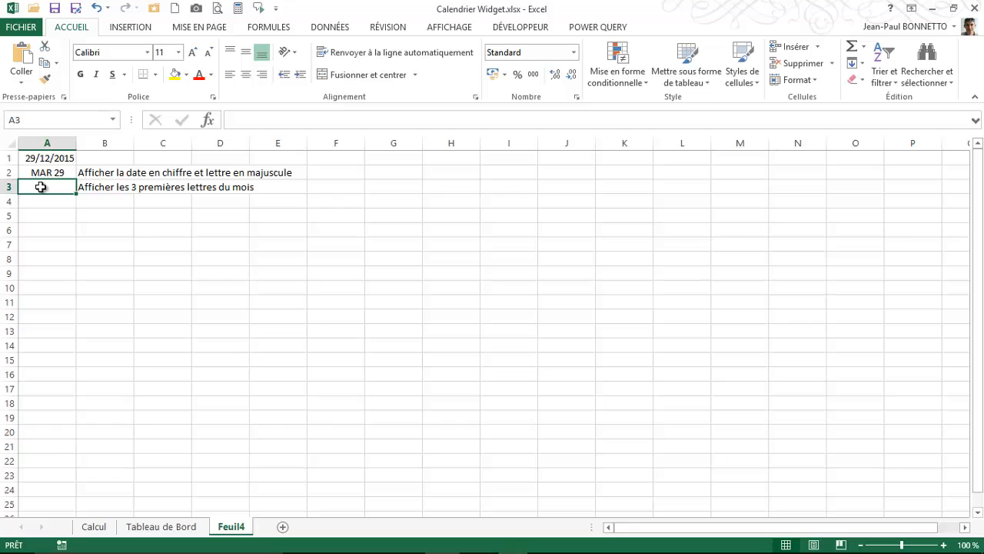
pyautogui.write('=te')
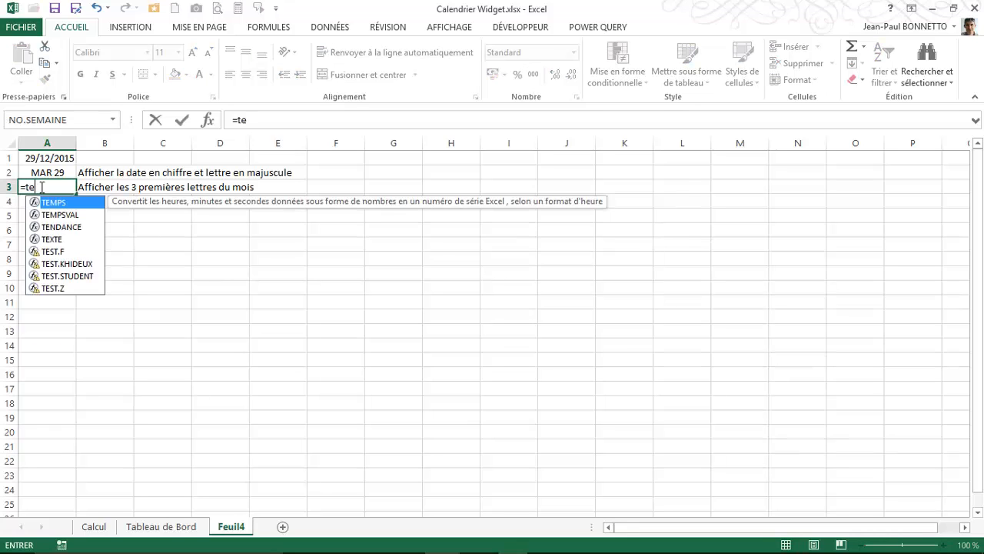
pyautogui.write('xte(')
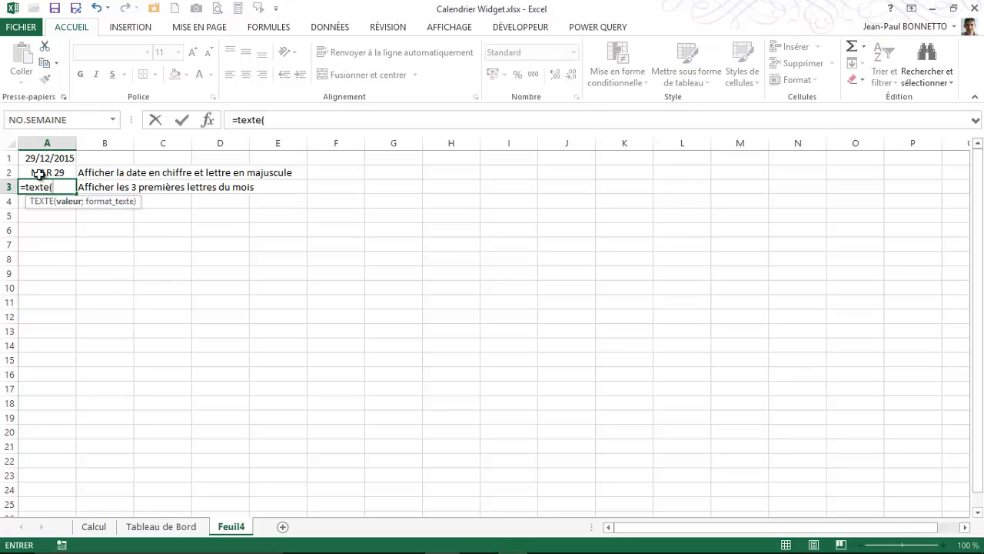
pyautogui.click(41, 158)
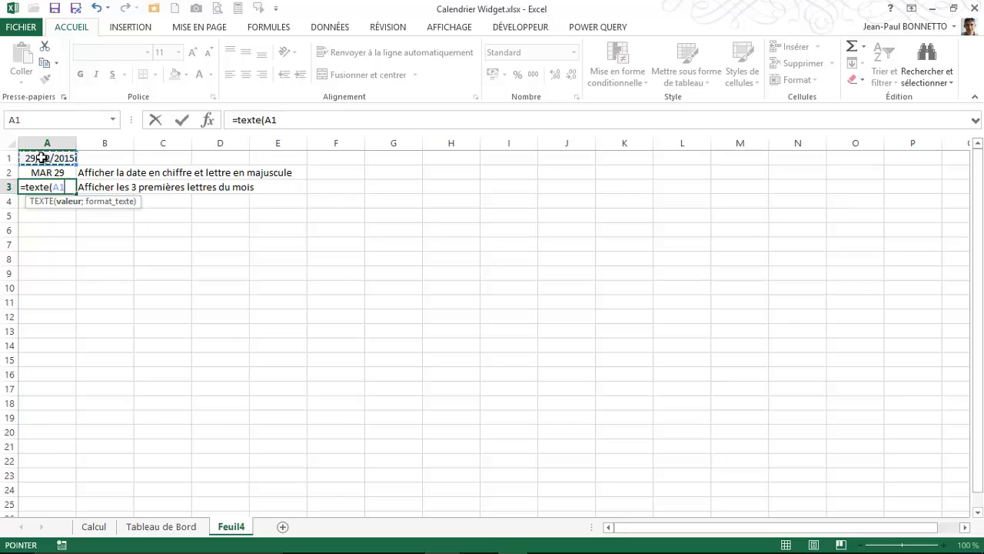
pyautogui.write(';"')
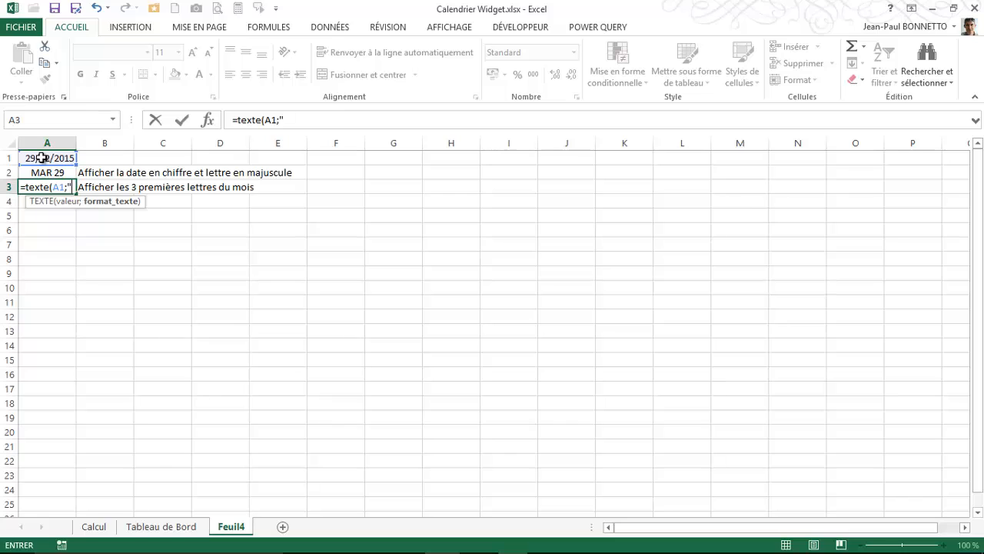
pyautogui.write('mmm")')
pyautogui.press('Return')
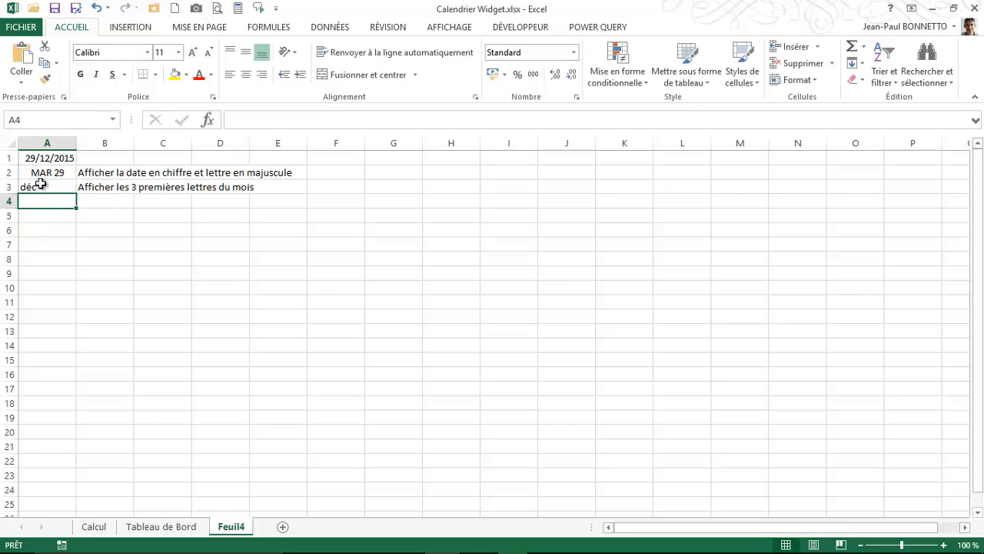
# - Wrap the formula in A3 in the MAJUSCULE function so it reads =MAJUSCULE(TEXTE(A1;"mmm"))
pyautogui.click(40, 184)
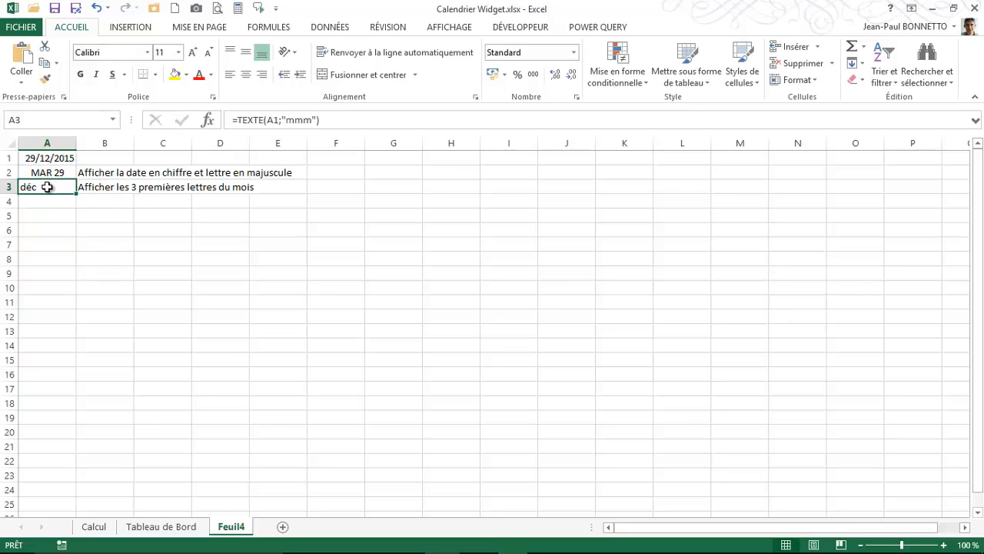
pyautogui.click(238, 120)
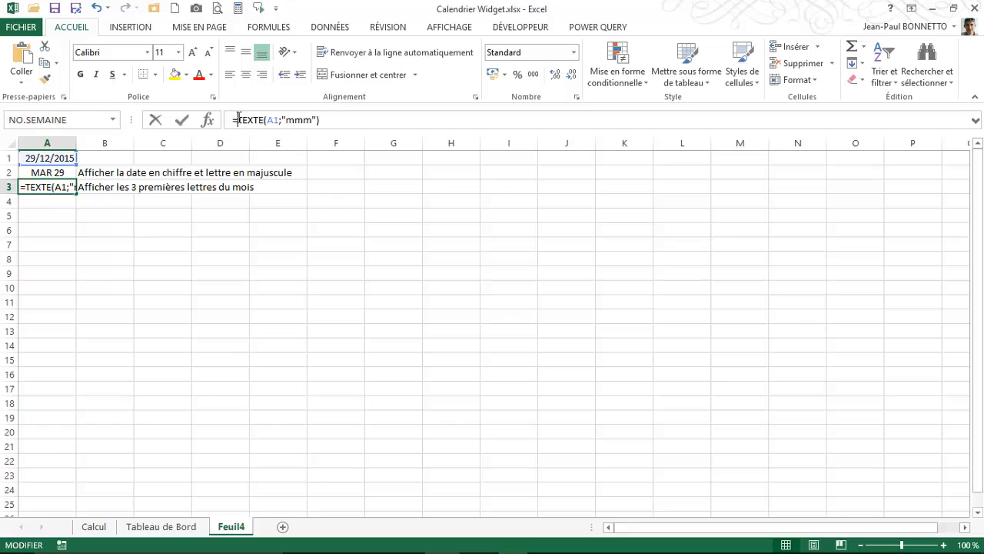
pyautogui.write('maju')
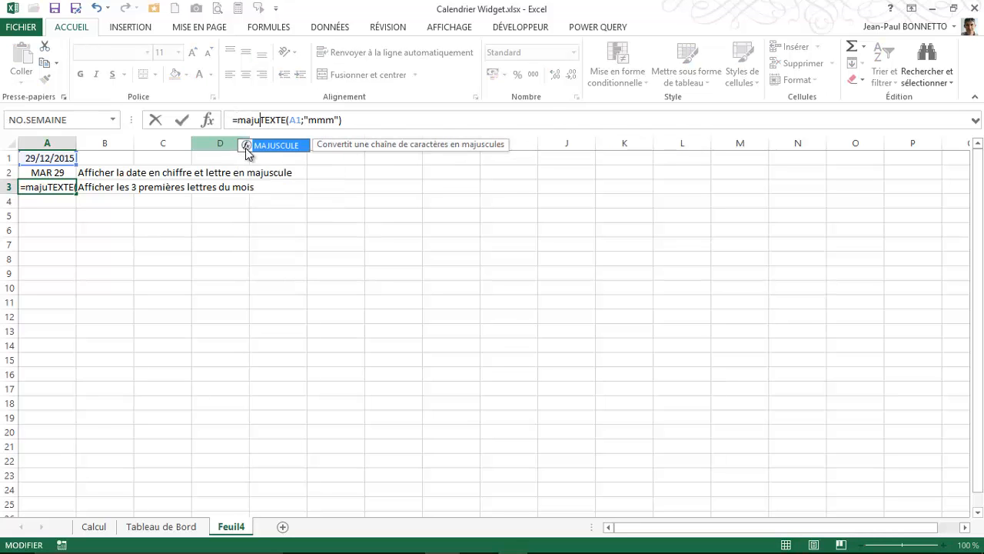
pyautogui.doubleClick(246, 147)
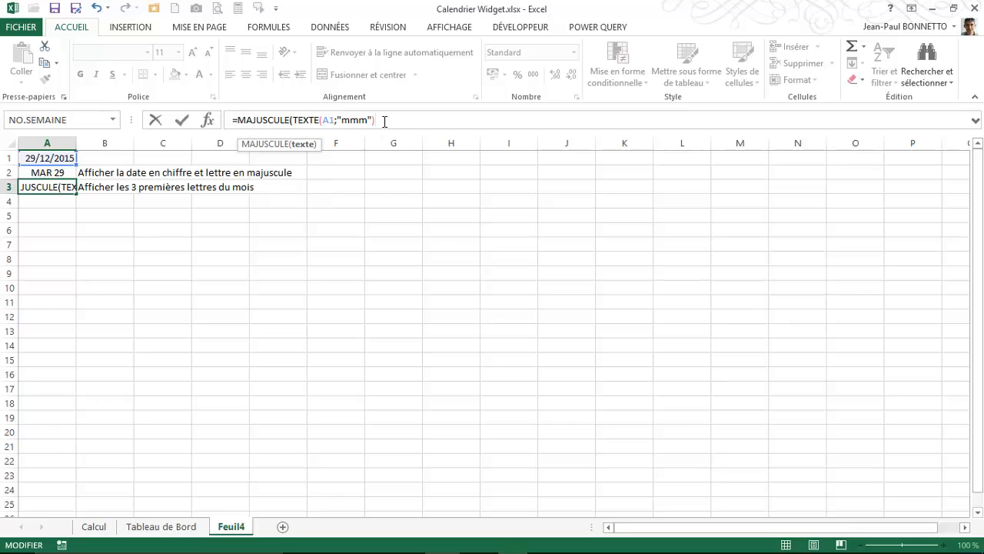
pyautogui.write(')')
pyautogui.press('Return')
# - Center the content of cell A3 horizontally
pyautogui.click(54, 190)
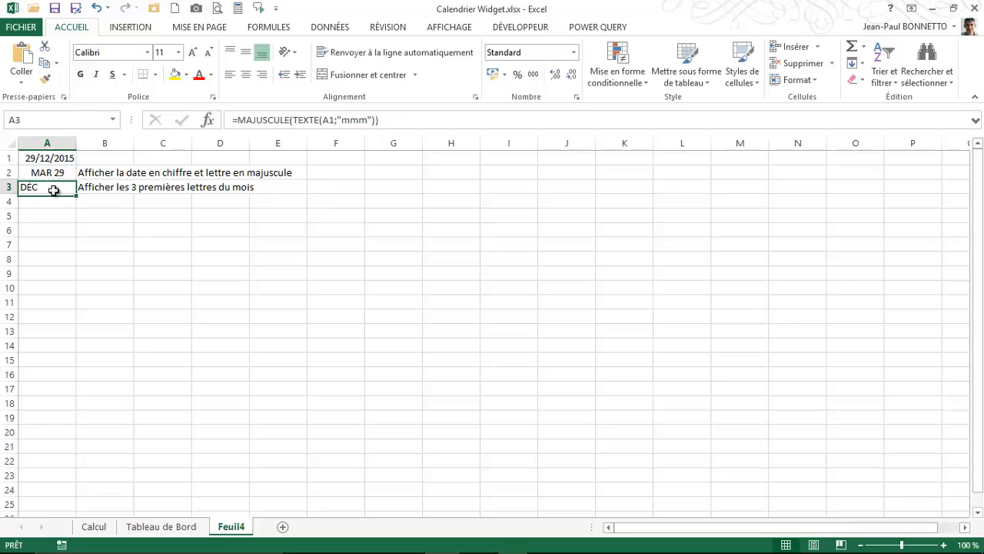
pyautogui.click(245, 75)
pyautogui.click(48, 209)
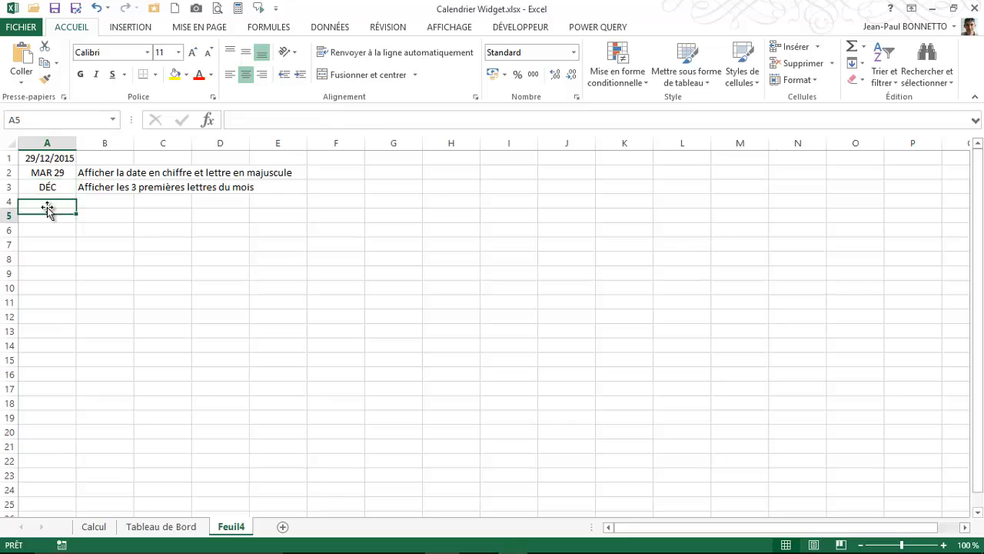
pyautogui.click(48, 188)
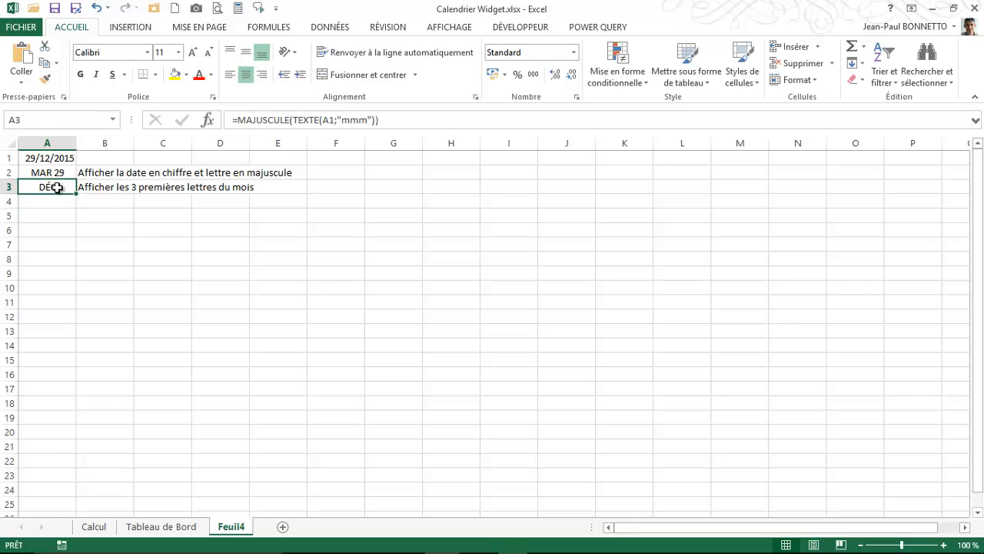
# - Review the widgets on the Tableau de Bord sheet, and enter the week number formula =NO.SEMAINE(A1) in cell A4 of Feuil4
pyautogui.click(60, 202)
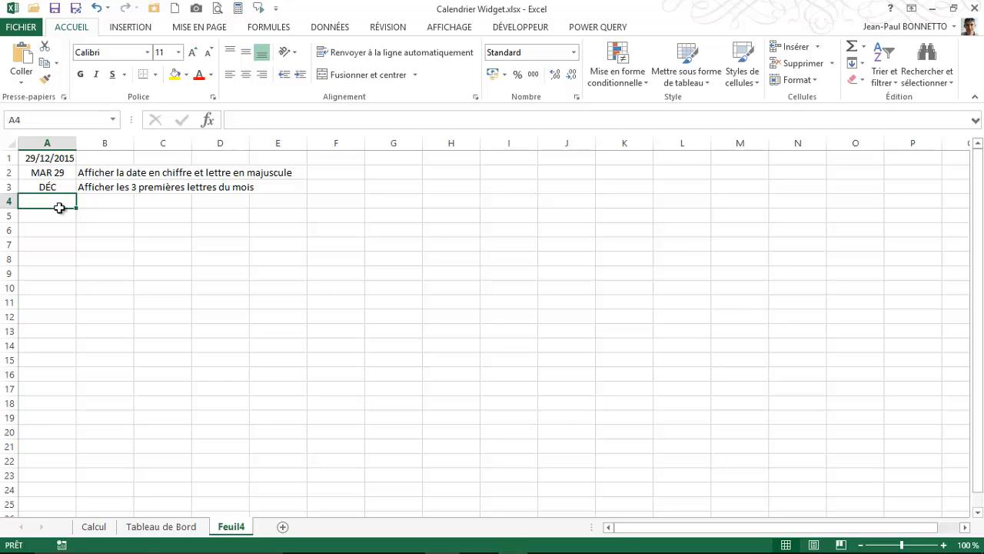
pyautogui.click(161, 526)
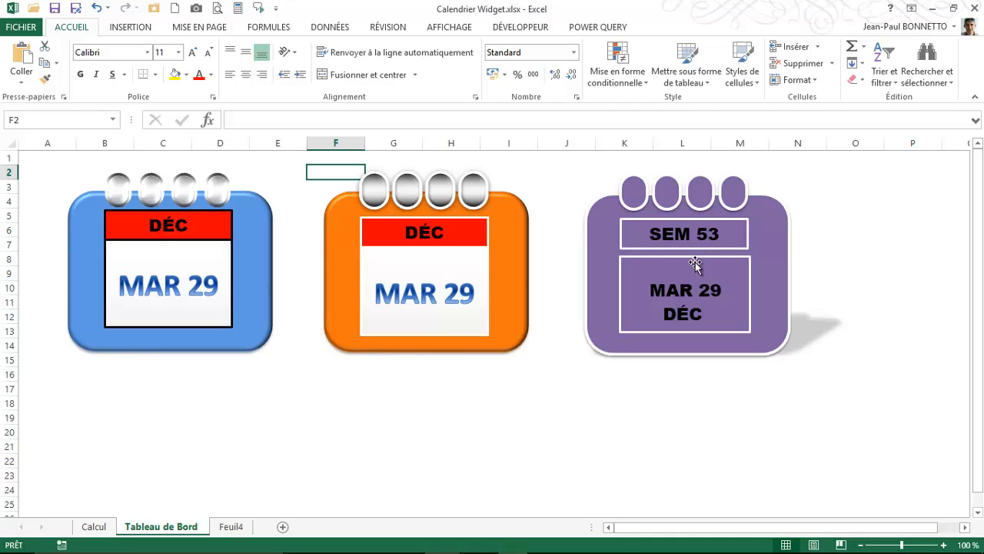
pyautogui.click(230, 527)
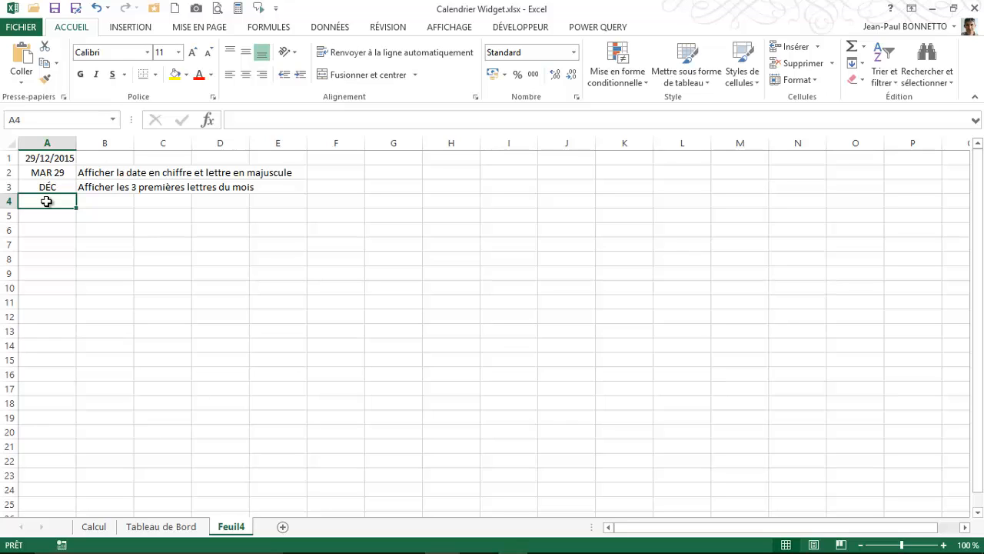
pyautogui.write('=jo')
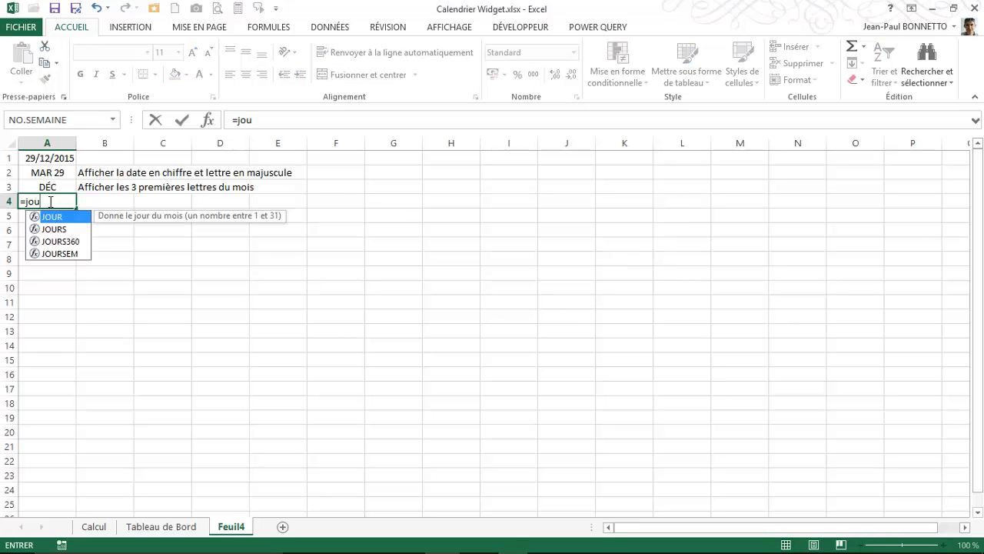
pyautogui.write('u')
pyautogui.press('BackSpace')
pyautogui.press('BackSpace')
pyautogui.press('BackSpace')
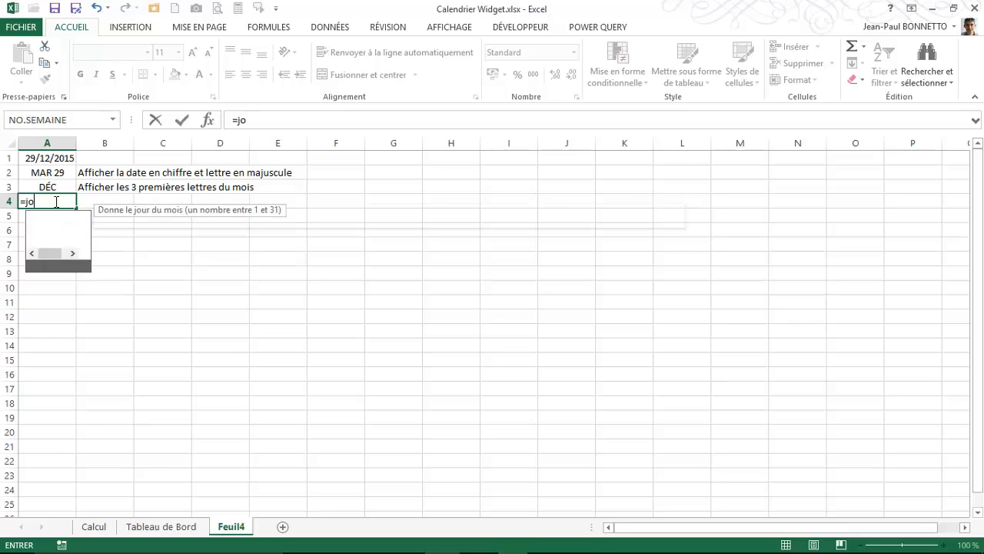
pyautogui.write('N0')
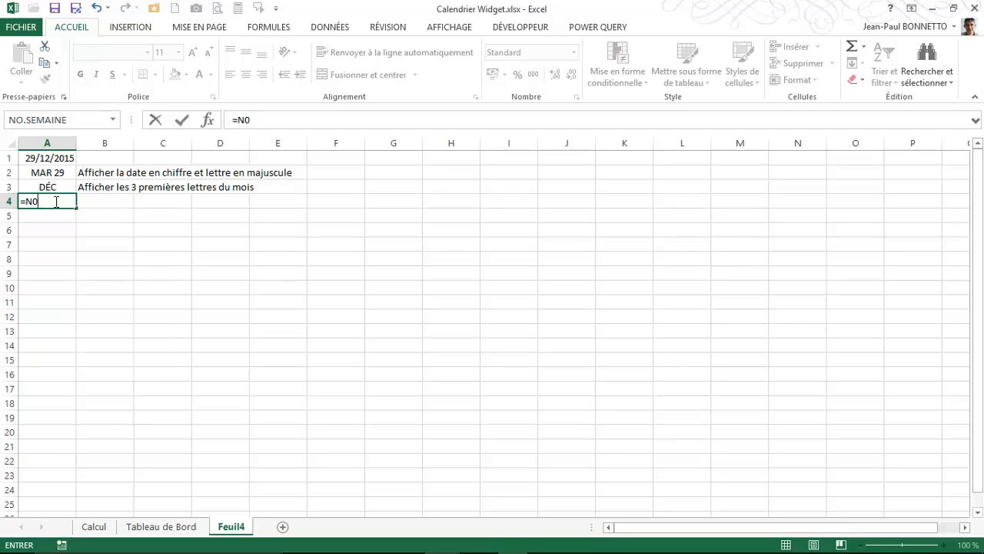
pyautogui.press('BackSpace')
pyautogui.write('o')
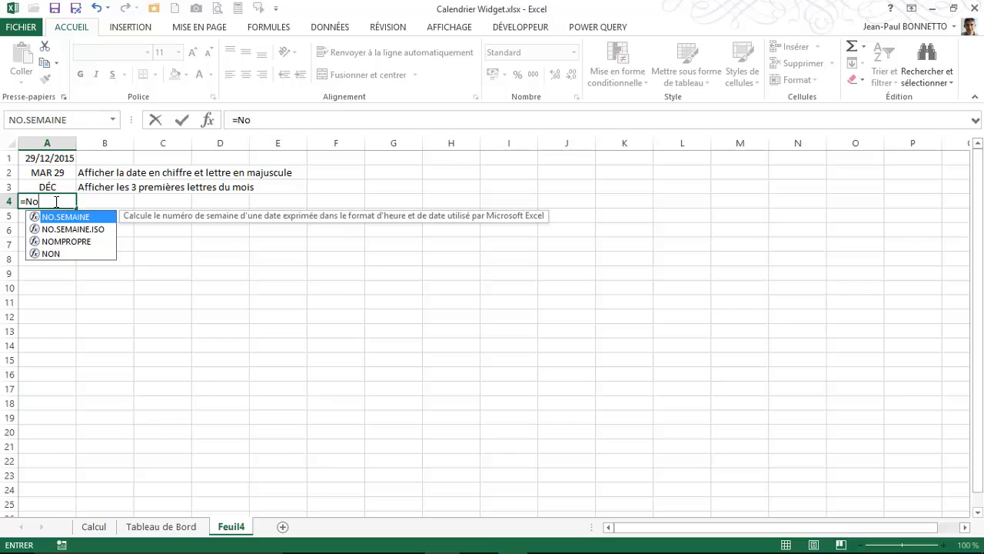
pyautogui.doubleClick(35, 219)
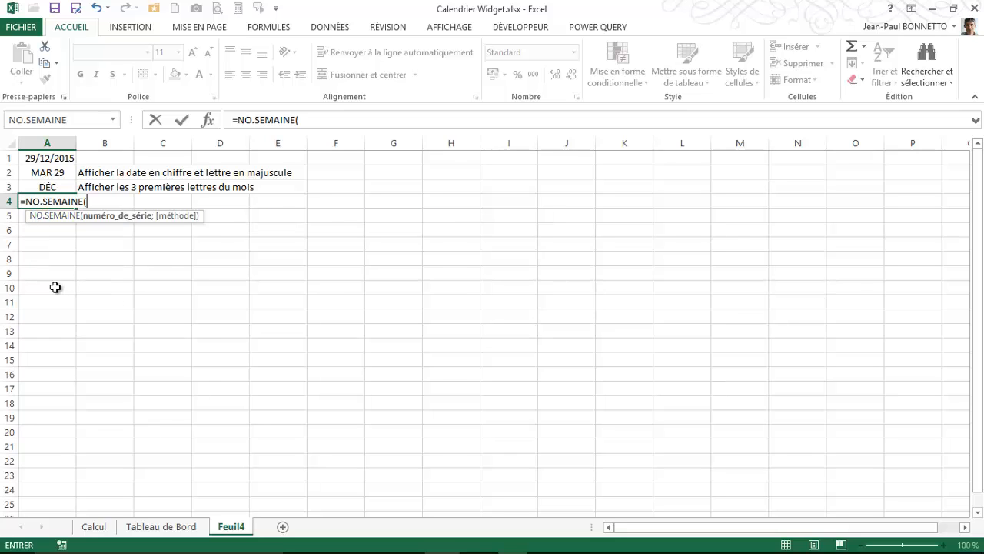
pyautogui.click(50, 157)
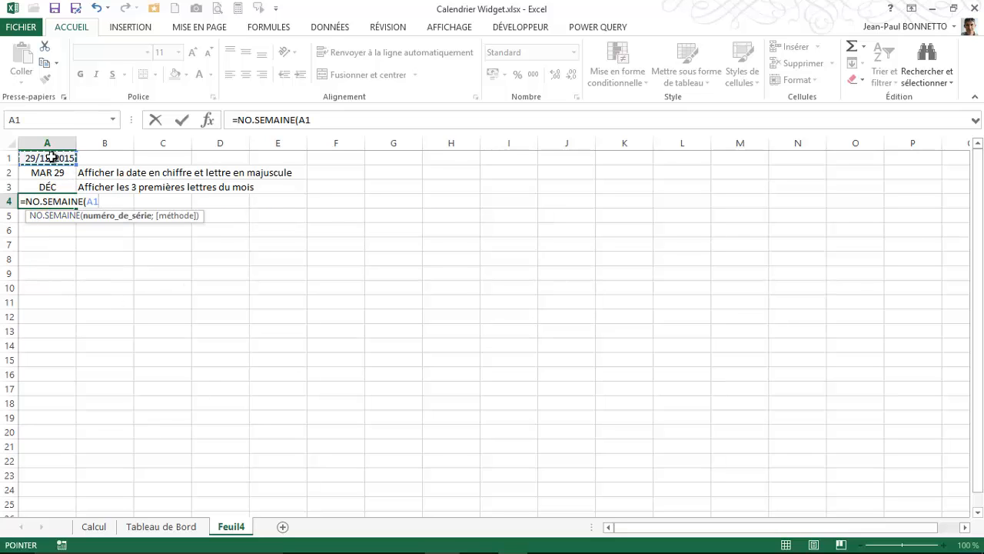
pyautogui.write(')')
pyautogui.press('Return')
# - Center cell A4 horizontally and prefix its formula with the text "SEM " so it reads ="SEM "&NO.SEMAINE(A1)
pyautogui.click(55, 201)
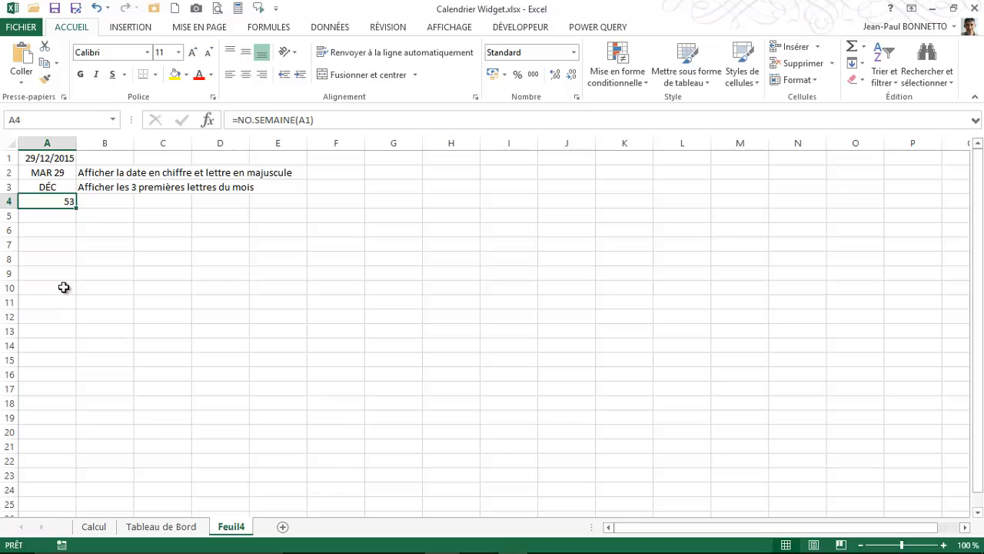
pyautogui.click(246, 75)
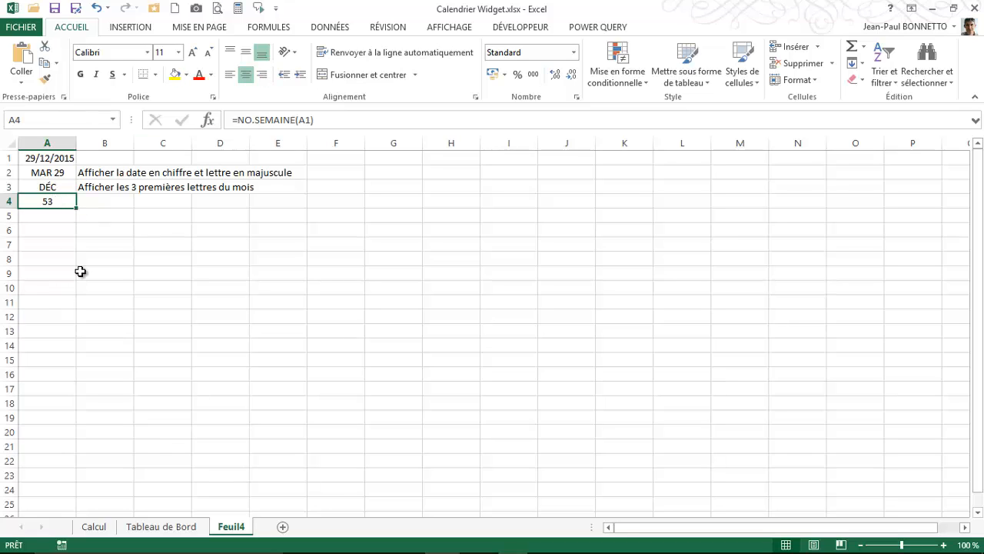
pyautogui.click(236, 120)
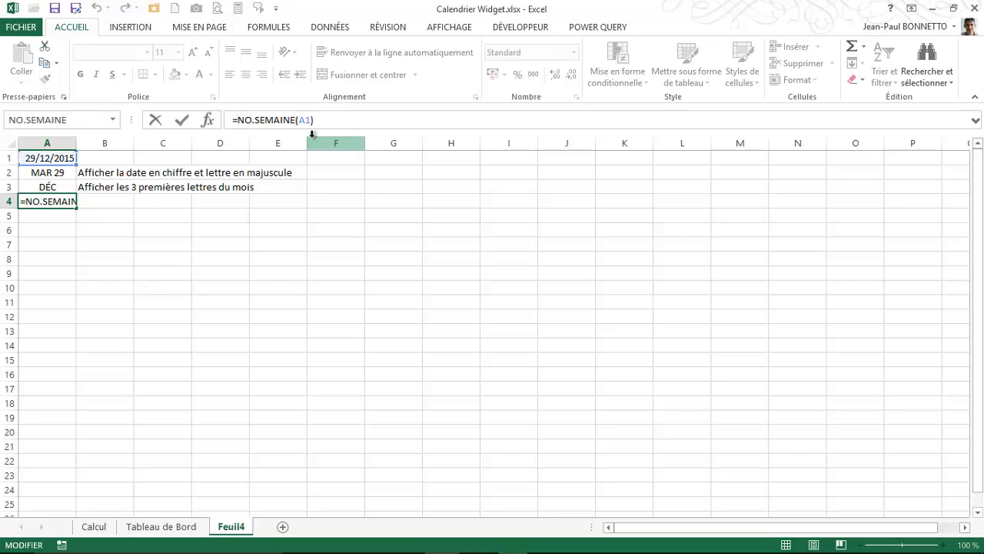
pyautogui.write('"')
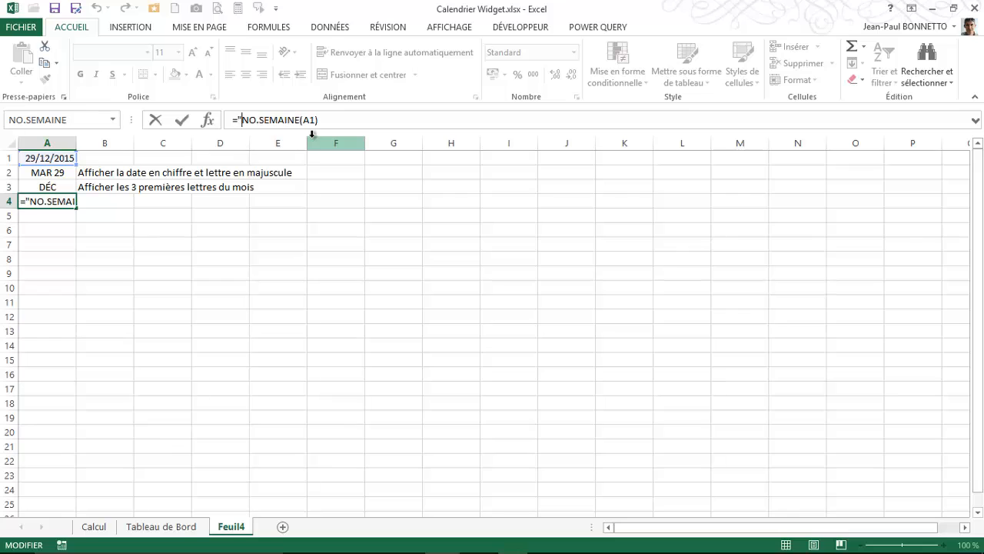
pyautogui.write('SEM ')
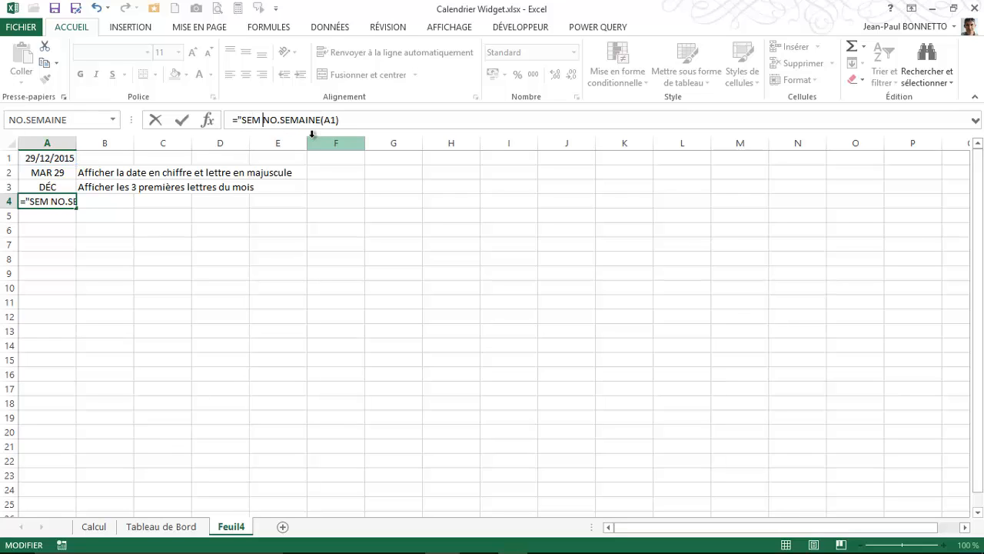
pyautogui.write('"')
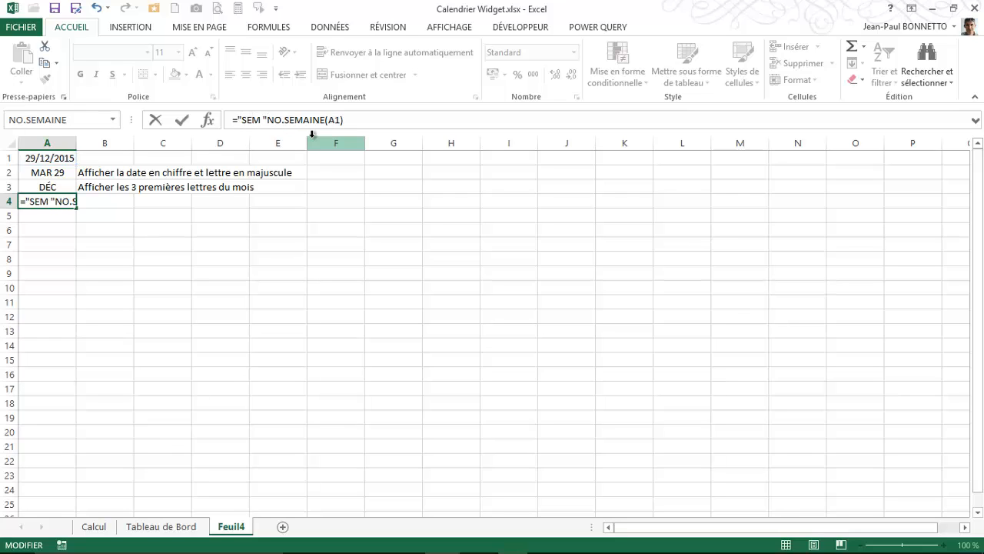
pyautogui.write('&')
pyautogui.press('Return')
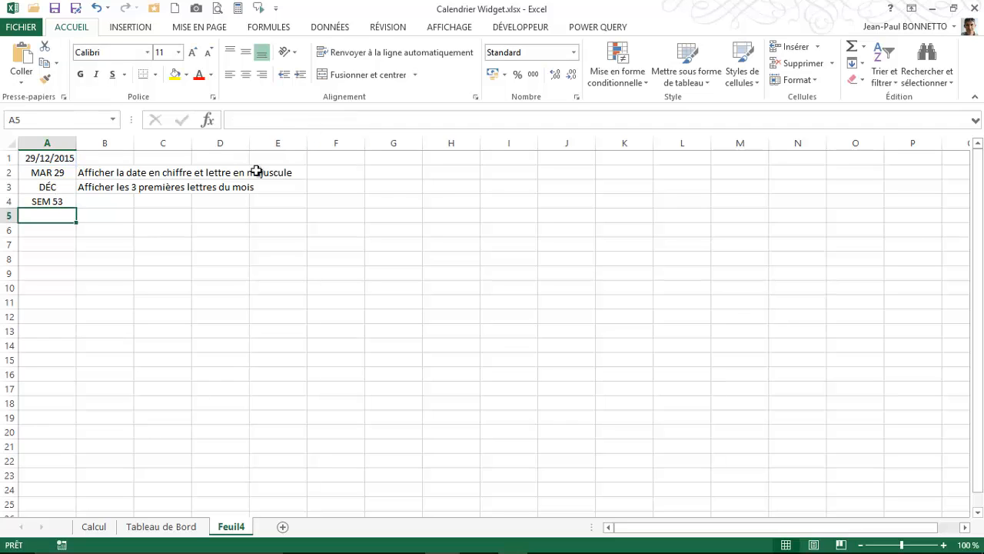
pyautogui.click(51, 203)
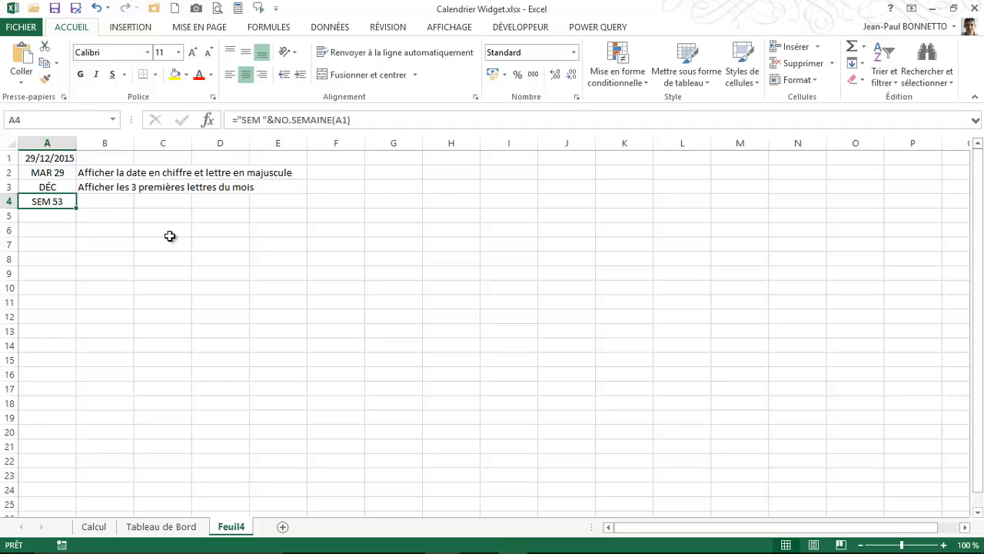
# - Enter the label "Afficher le N° de la semaine" in cell B4
pyautogui.click(106, 200)
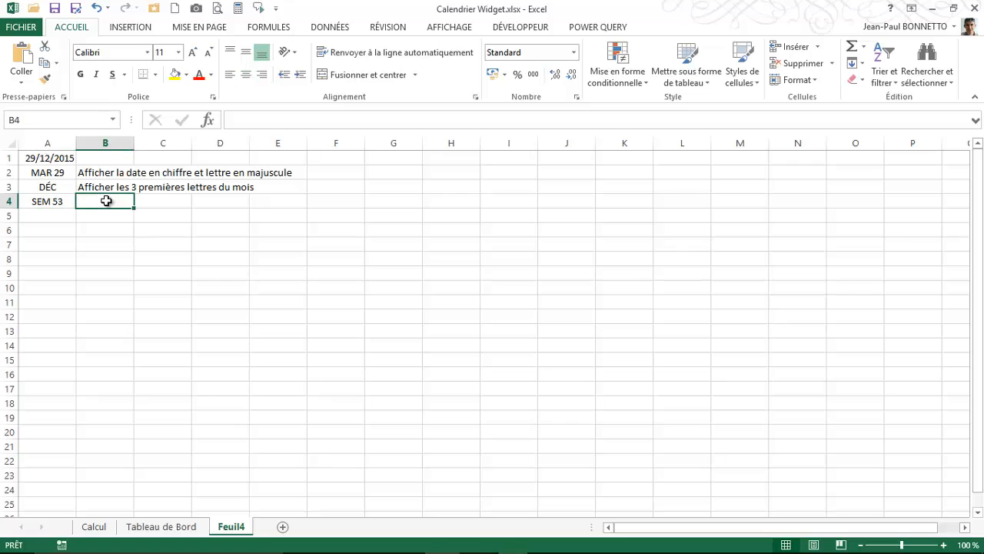
pyautogui.write('Affi')
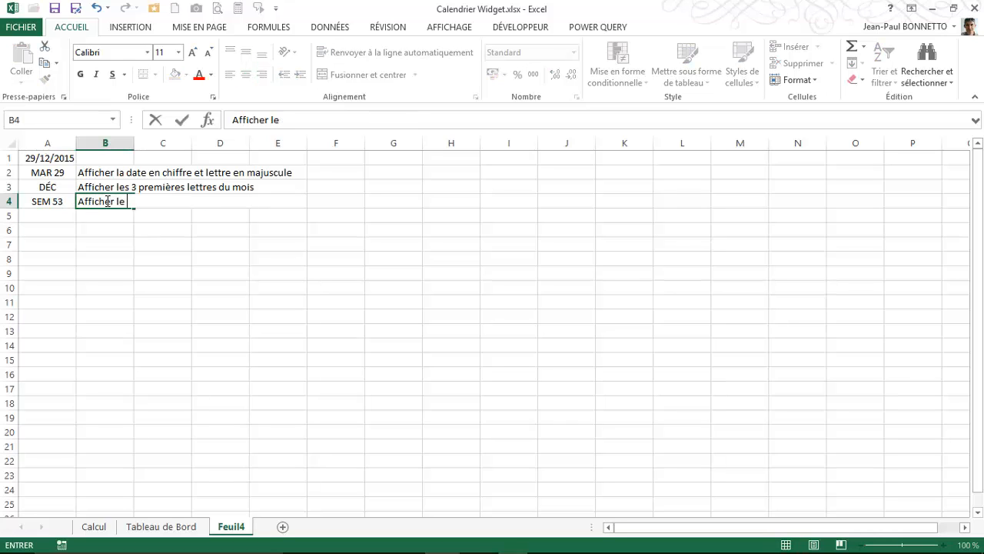
pyautogui.write('cher le N° de la semaine')
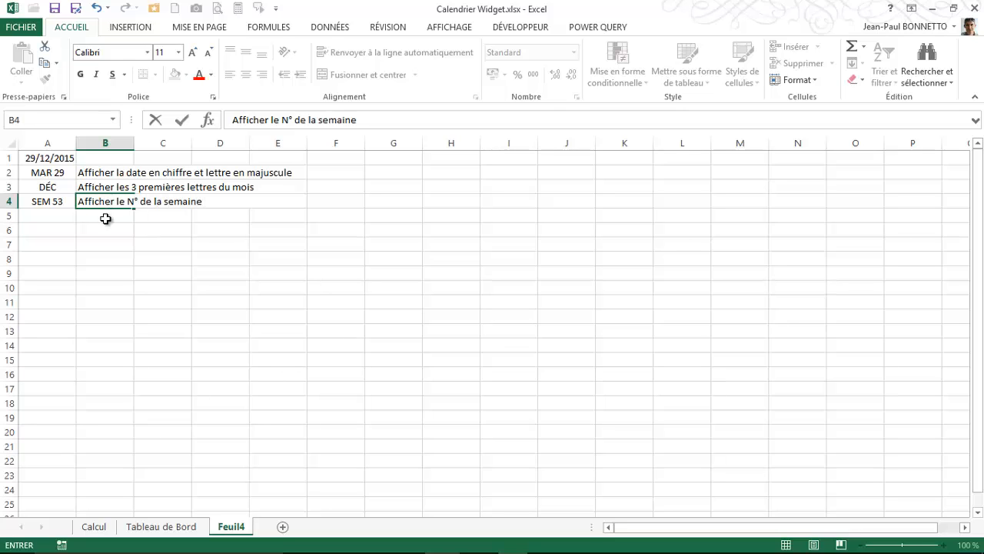
pyautogui.press('Return')
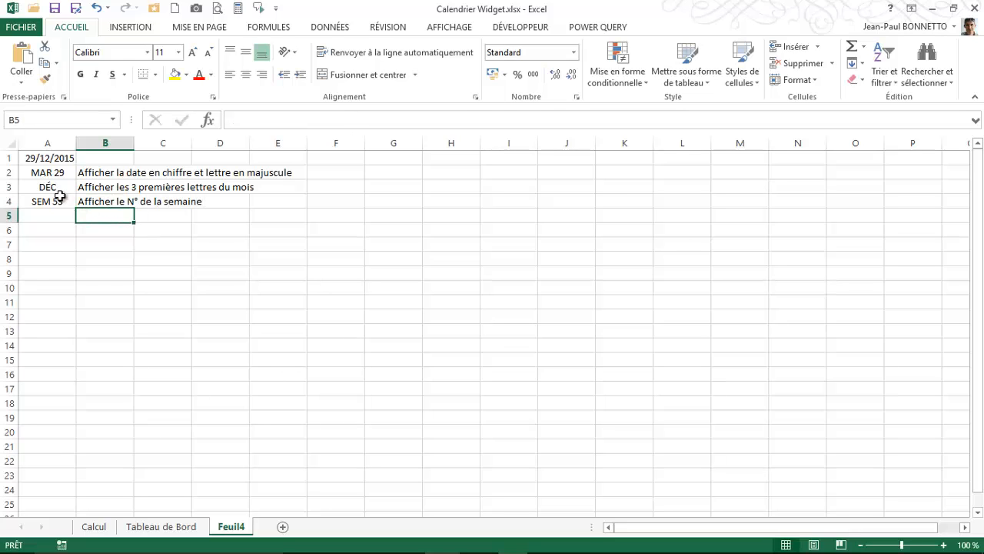
pyautogui.click(35, 201)
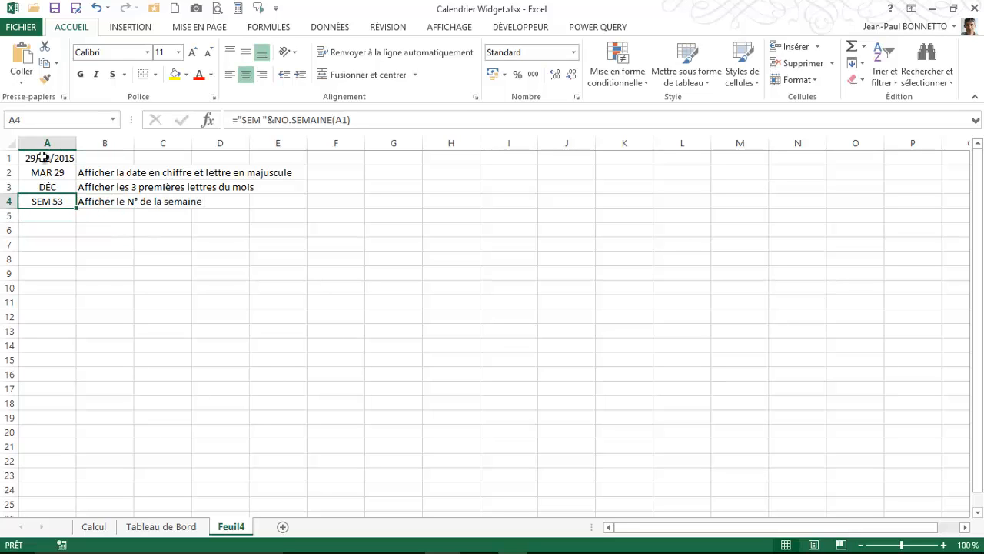
pyautogui.click(140, 201)
pyautogui.click(502, 245)
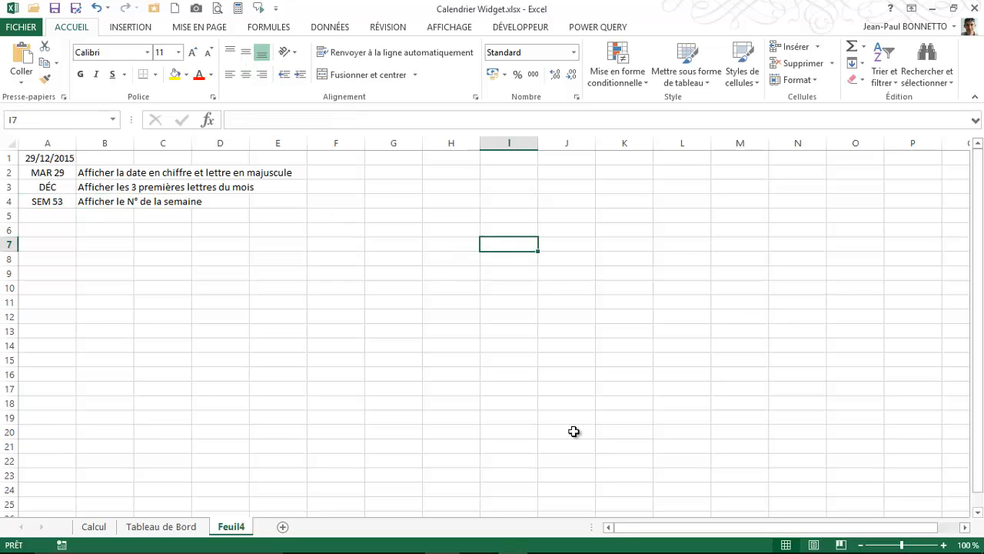
# - Place a blue bevelled rounded rectangle about 8,1 cm by 8,1 cm over columns H to K, starting at row 3
pyautogui.click(489, 315)
pyautogui.click(428, 273)
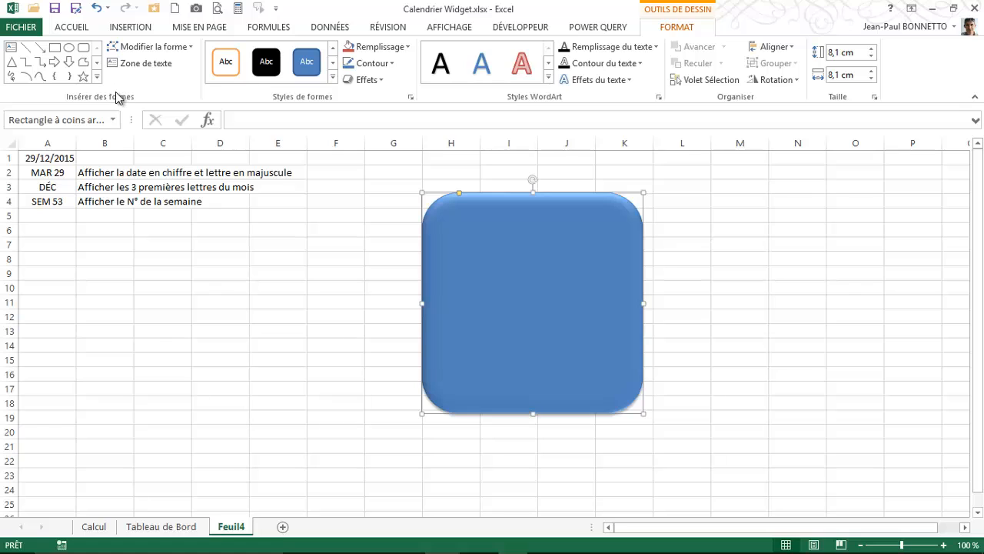
# - Draw a flowchart stored-data shape about 0,58 cm high and 1,67 cm wide on the rounded rectangle's upper edge, near its left corner
pyautogui.click(97, 77)
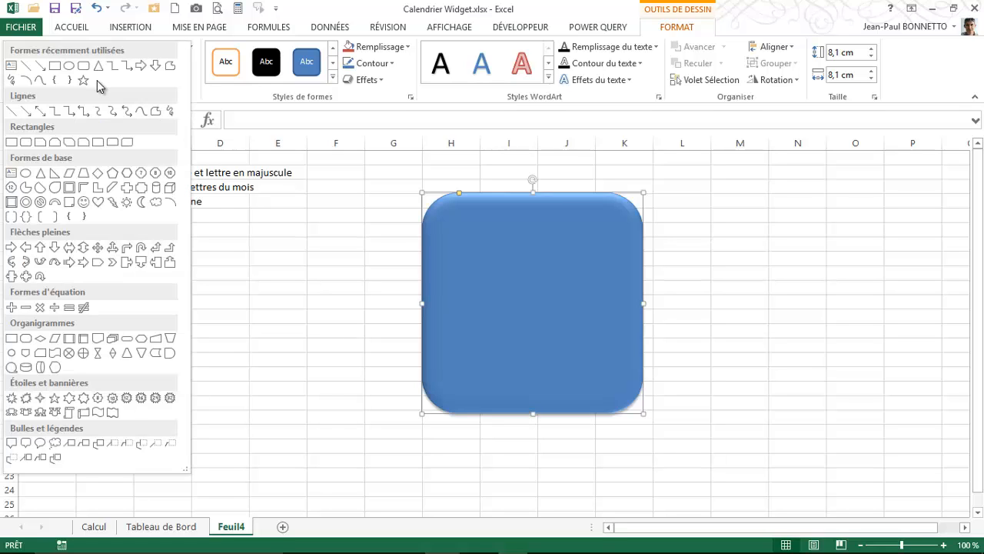
pyautogui.click(155, 353)
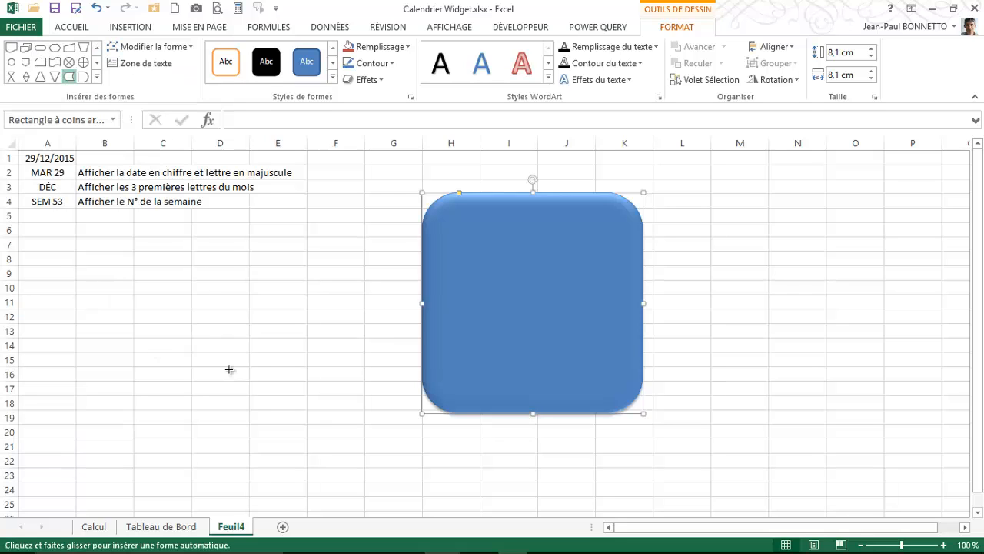
pyautogui.moveTo(463, 180); pyautogui.dragTo(507, 187)
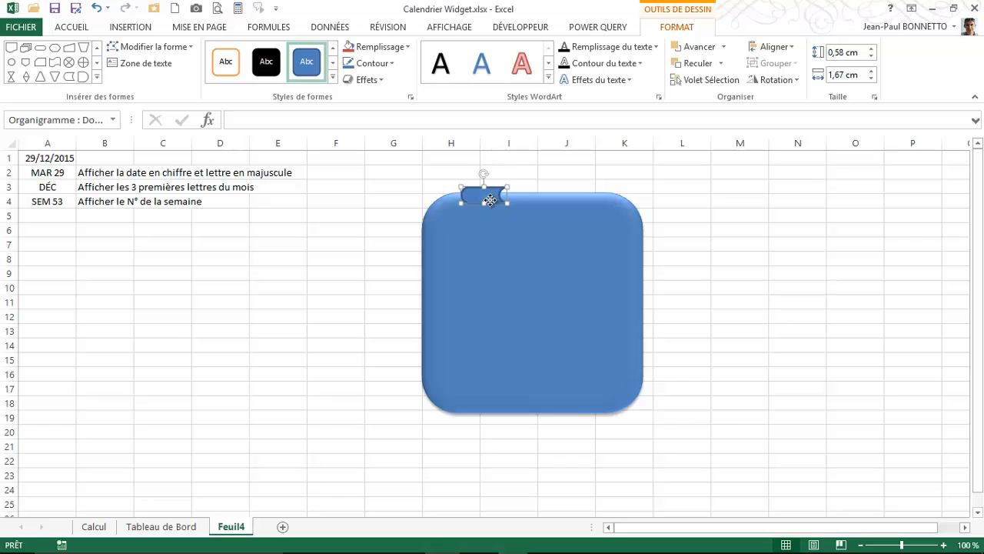
pyautogui.click(490, 204)
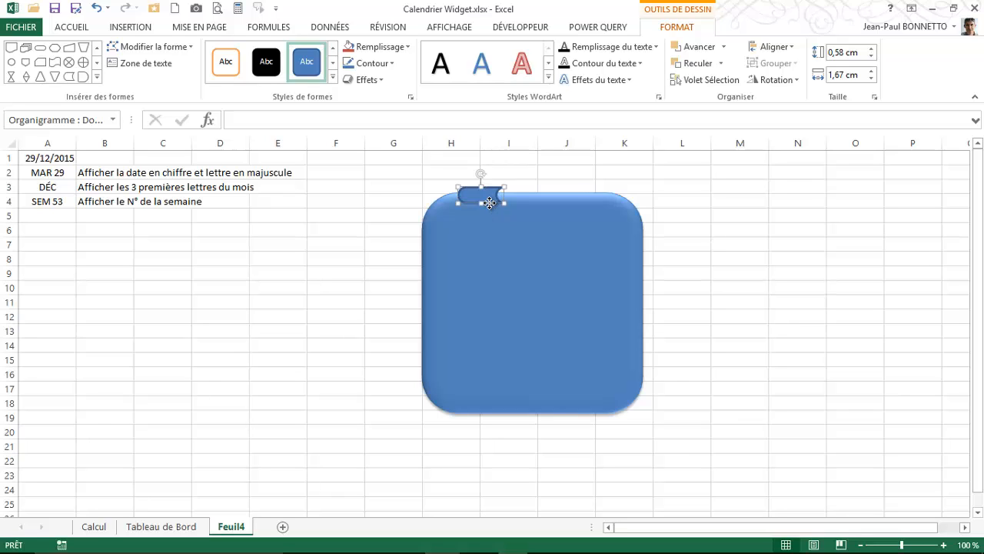
# - Replace the flowchart stored-data shape with a rectangle about 0,93 cm high and 1,35 cm wide on the rounded rectangle's upper edge, near its left corner
pyautogui.press('Delete')
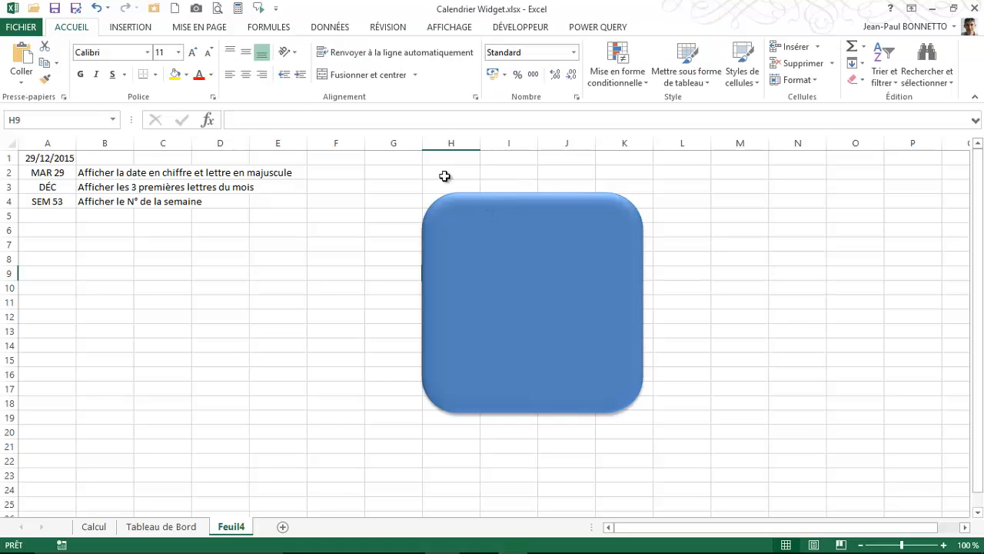
pyautogui.click(132, 29)
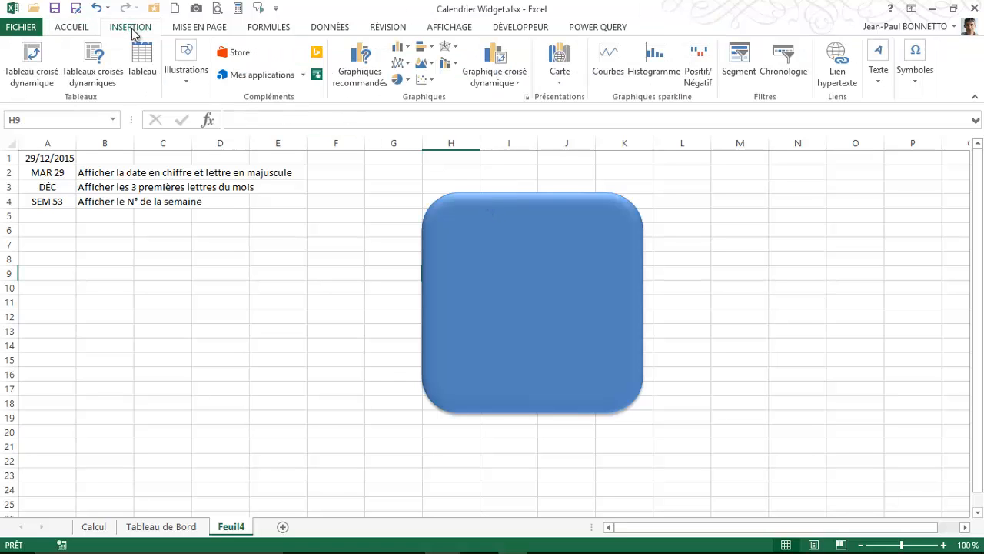
pyautogui.click(185, 79)
pyautogui.click(245, 142)
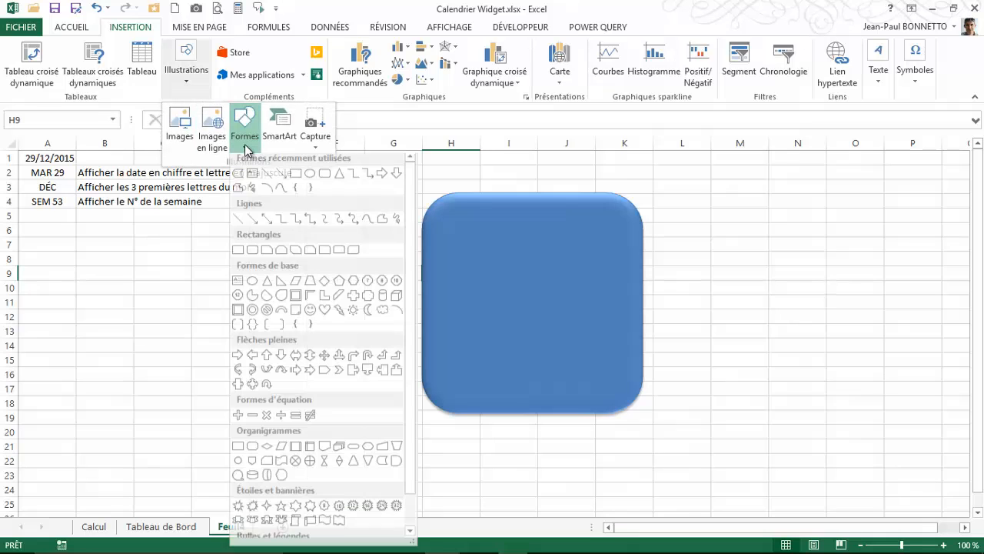
pyautogui.click(297, 179)
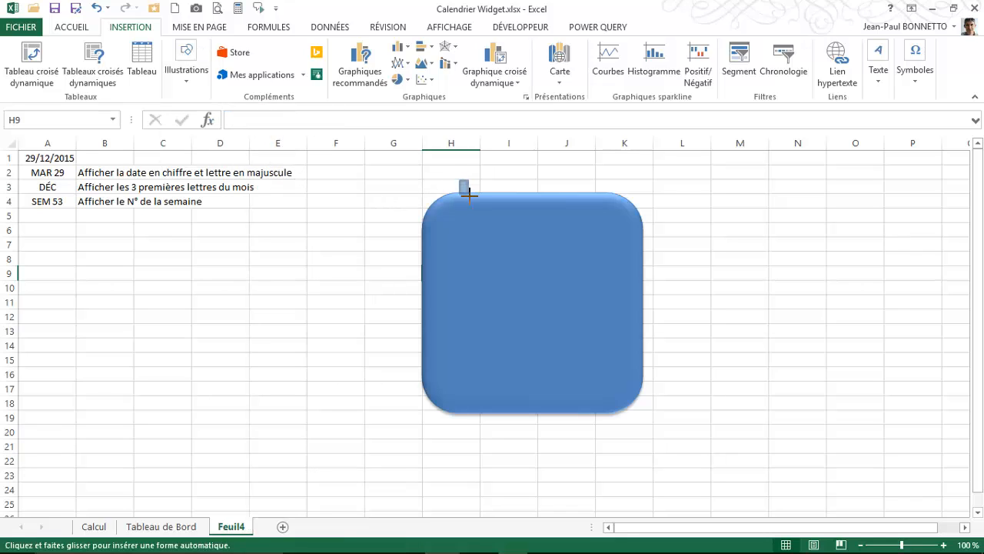
pyautogui.moveTo(469, 194); pyautogui.dragTo(495, 207)
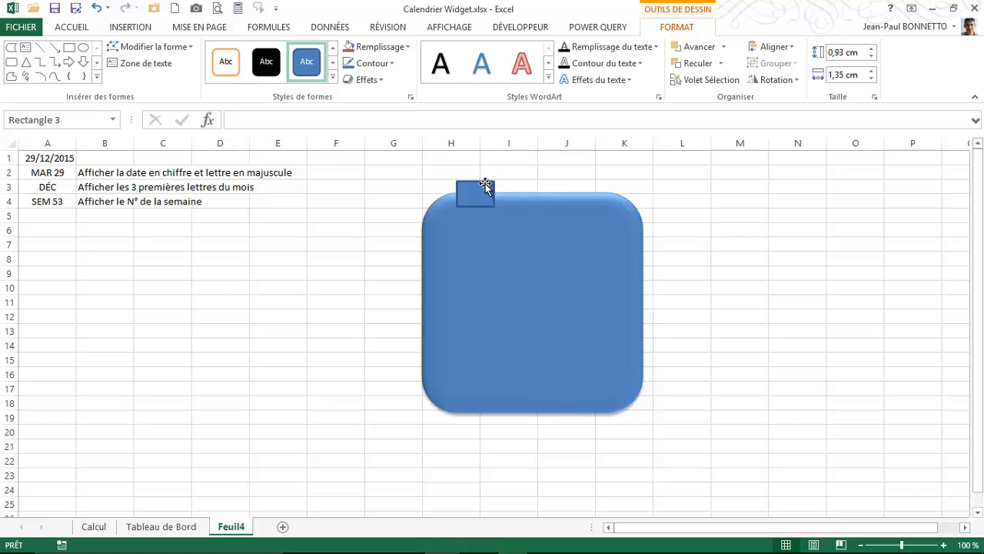
# - Apply the second preset shape effect to the small rectangle
pyautogui.click(371, 79)
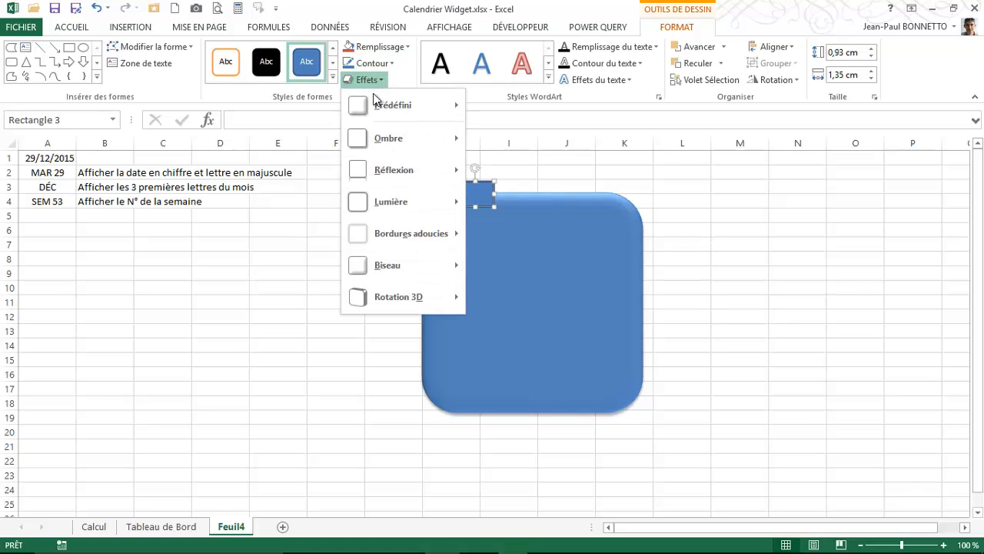
pyautogui.moveTo(377, 108)
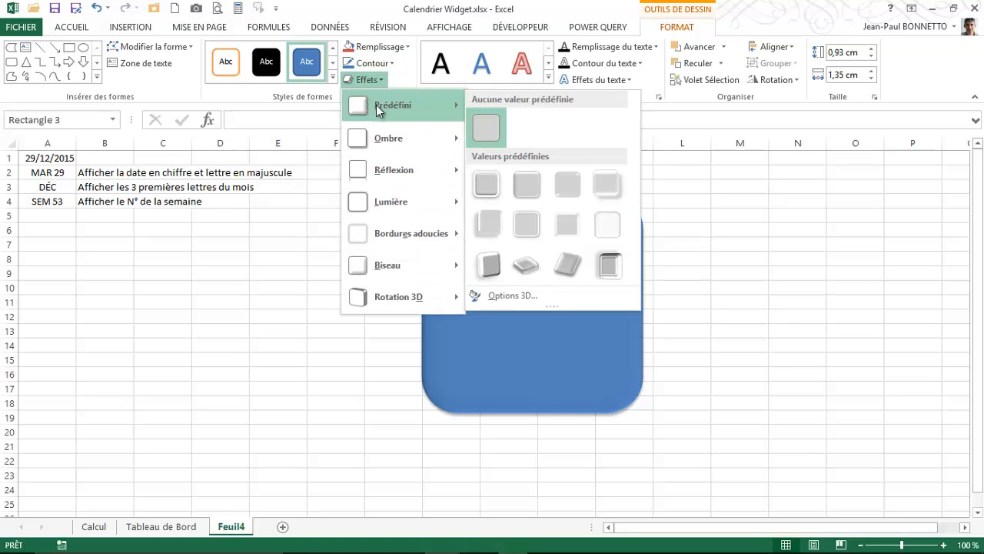
pyautogui.click(530, 190)
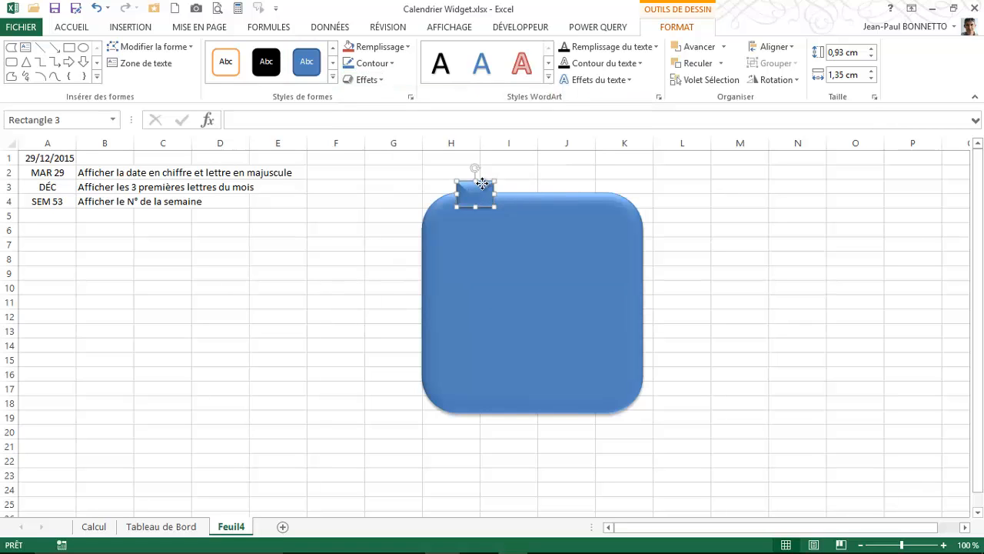
# - Fill the small rectangle with the darkest grey of the white theme colour and add a dark-variation gradient
pyautogui.click(393, 47)
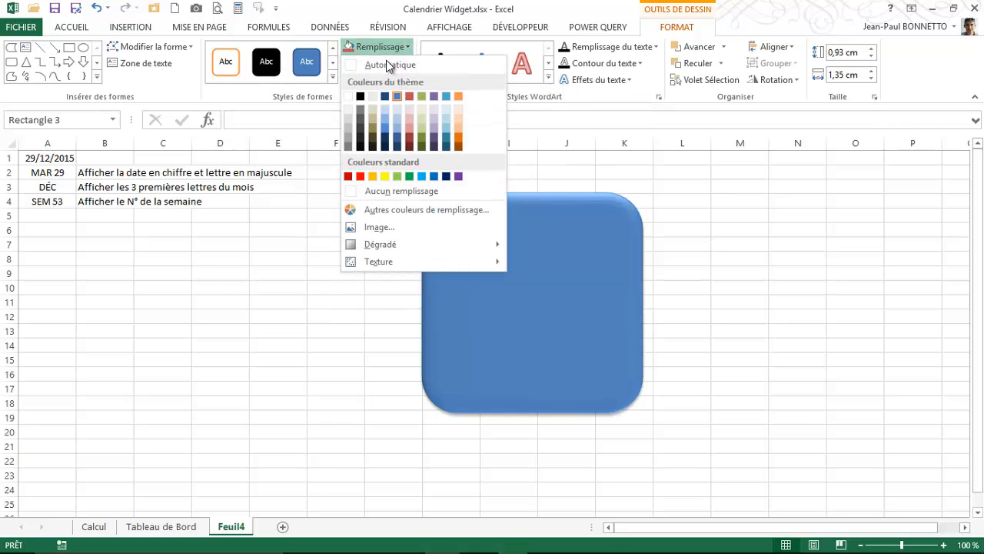
pyautogui.click(347, 145)
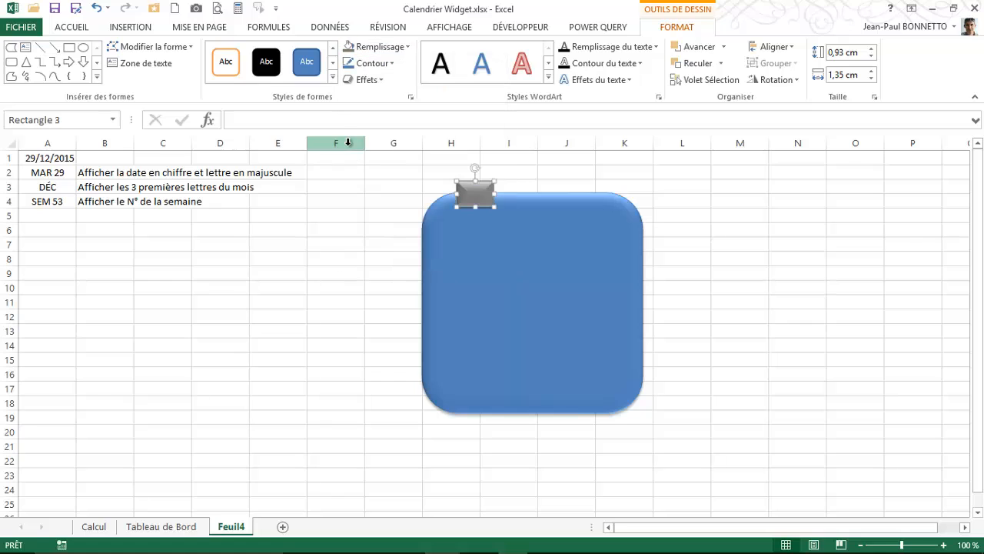
pyautogui.click(409, 47)
pyautogui.moveTo(377, 250)
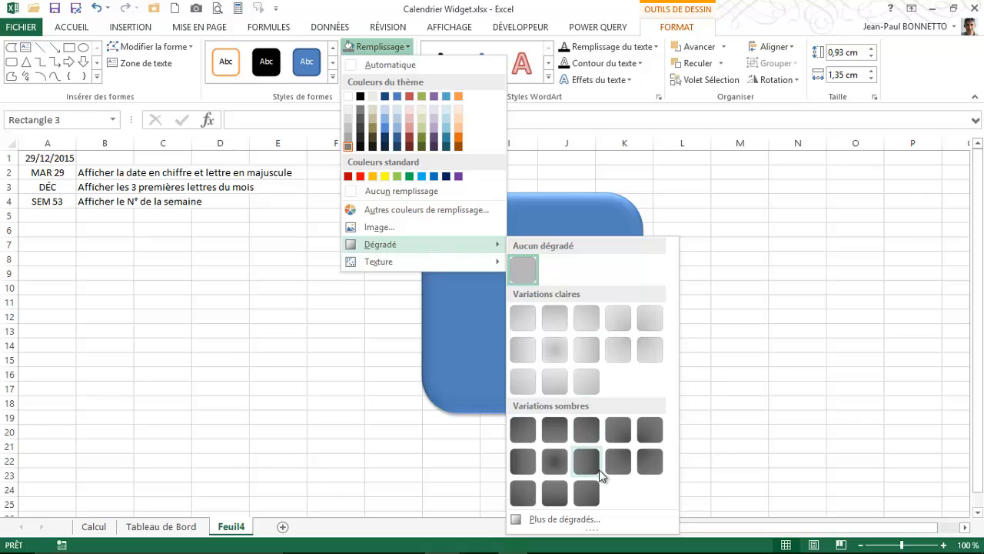
pyautogui.click(552, 493)
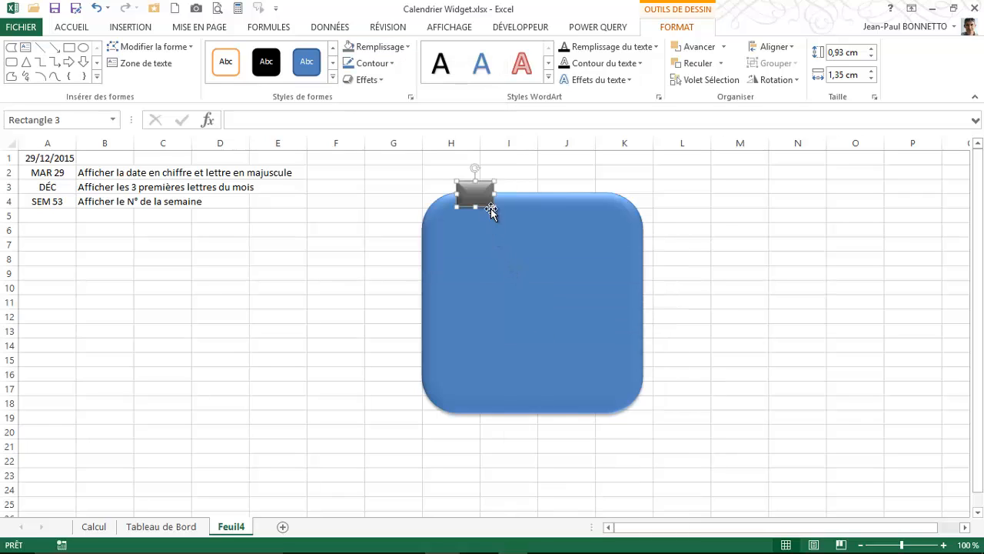
# - Apply the third preset effect to the small rectangle and reduce it to about 0,71 cm high and 1,32 cm wide
pyautogui.click(368, 79)
pyautogui.moveTo(360, 107)
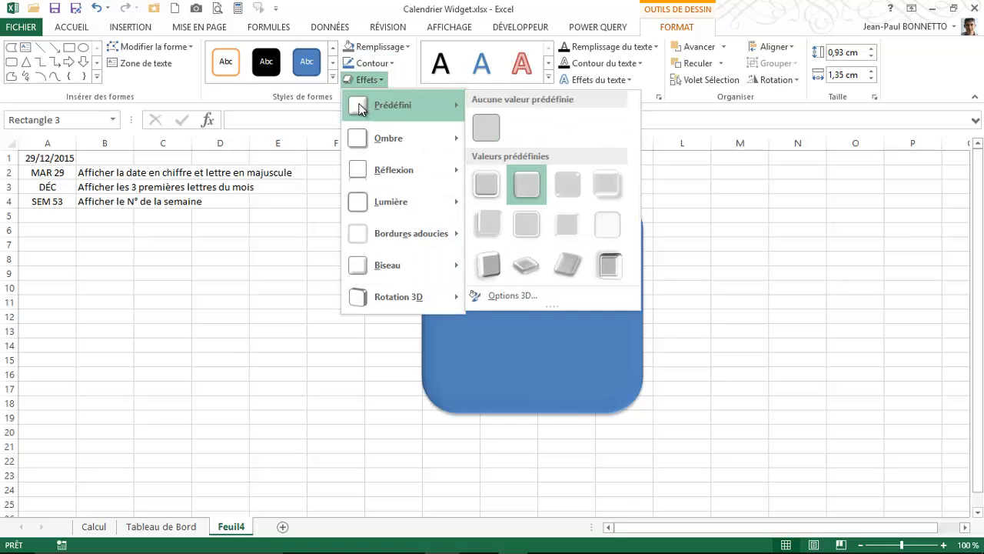
pyautogui.click(570, 191)
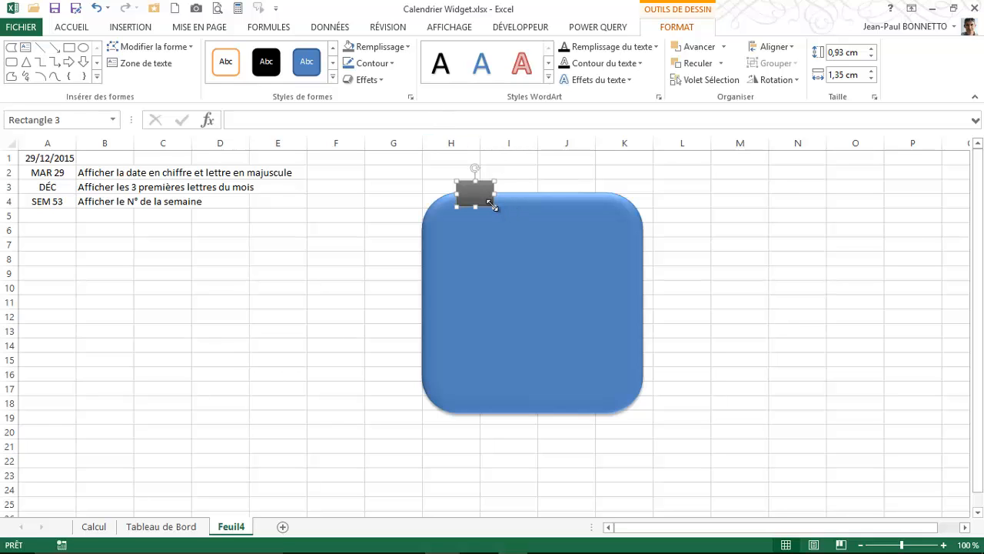
pyautogui.moveTo(486, 180); pyautogui.dragTo(485, 197)
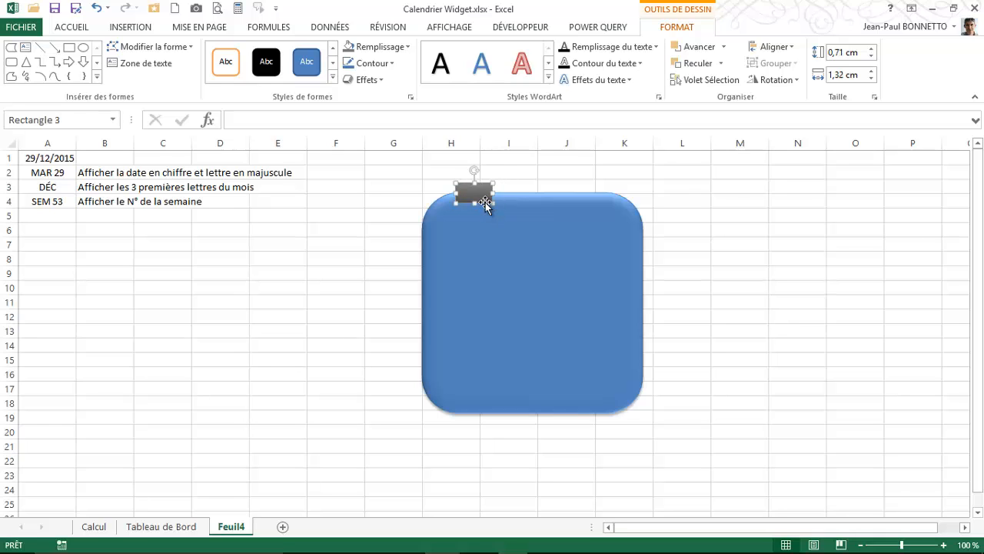
# - Fill the small rectangle with the darkest shade of the black theme colour and place two copies beside it along the rounded rectangle's upper edge
pyautogui.click(404, 48)
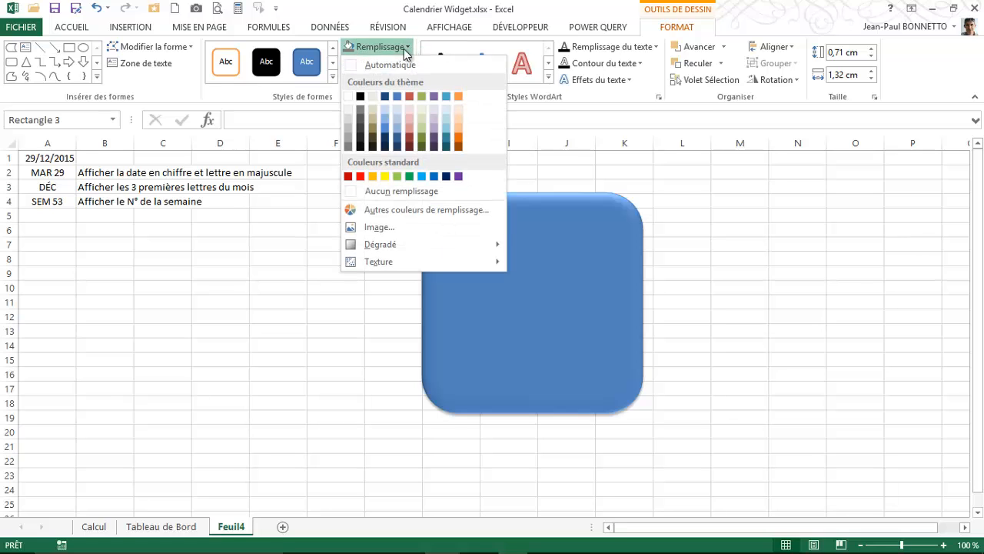
pyautogui.click(361, 140)
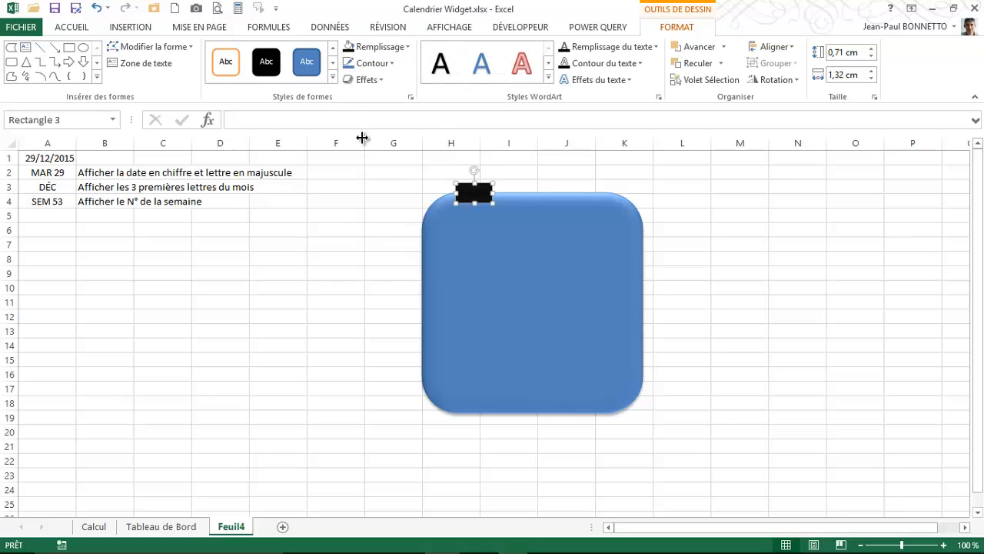
pyautogui.moveTo(487, 203); pyautogui.dragTo(590, 202)
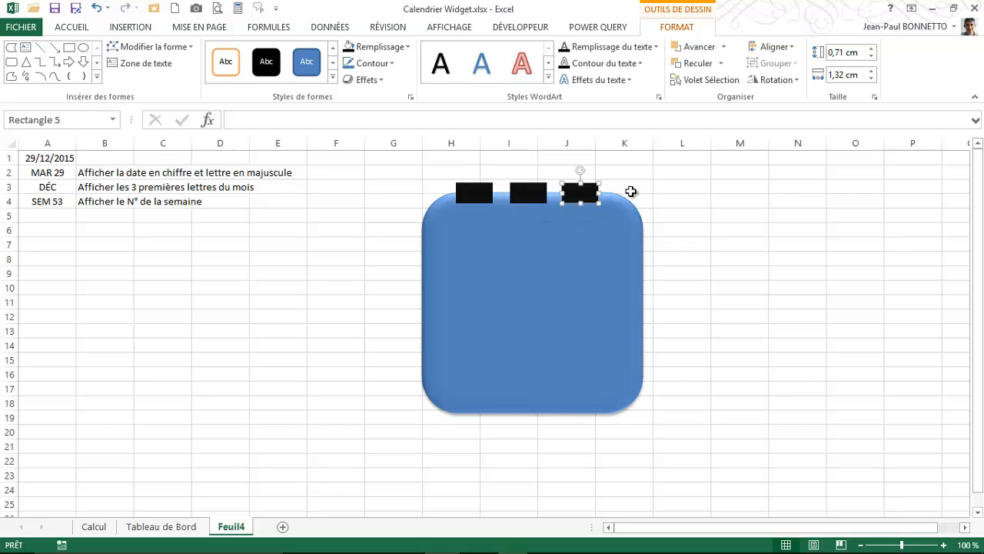
# - Apply the gradient variation in the third row, second column to all three small rectangles together
pyautogui.click(631, 190)
pyautogui.click(590, 195)
pyautogui.keyDown('shift'); pyautogui.click(523, 191); pyautogui.keyUp('shift')
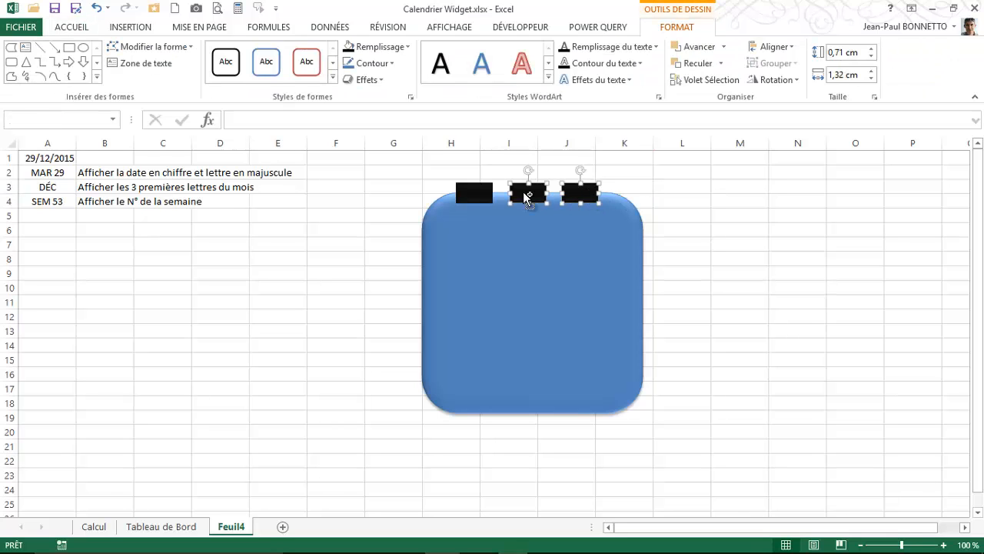
pyautogui.keyDown('shift'); pyautogui.click(467, 190); pyautogui.keyUp('shift')
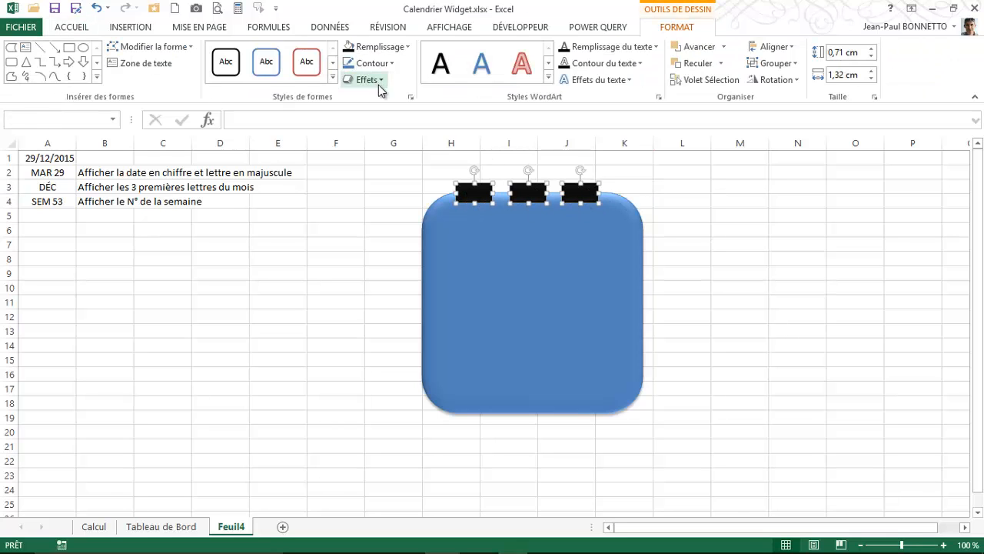
pyautogui.click(407, 47)
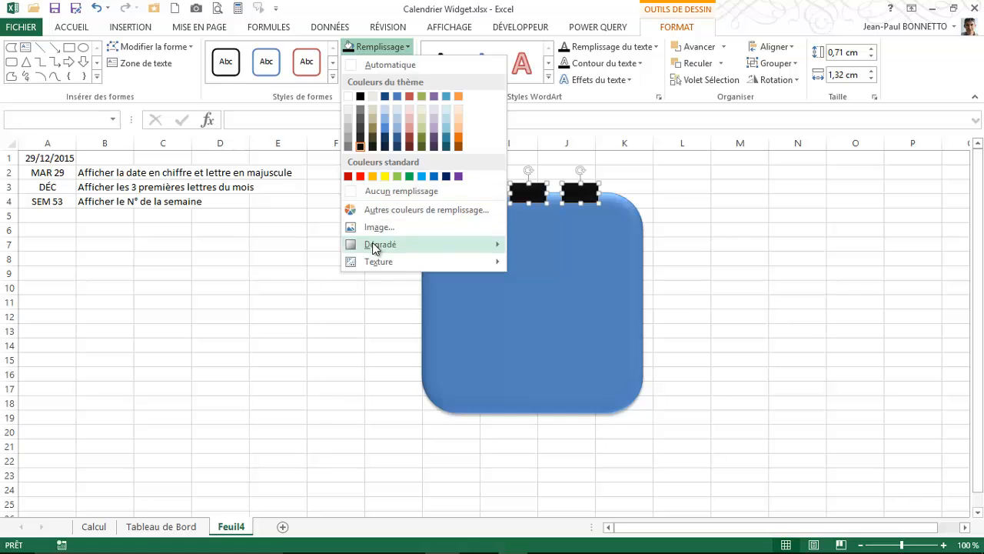
pyautogui.moveTo(374, 246)
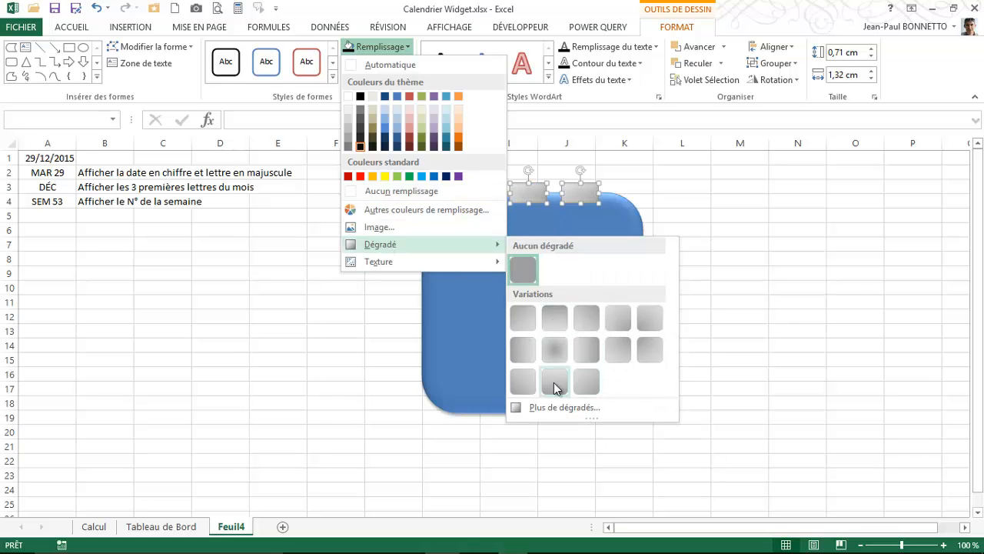
pyautogui.click(553, 381)
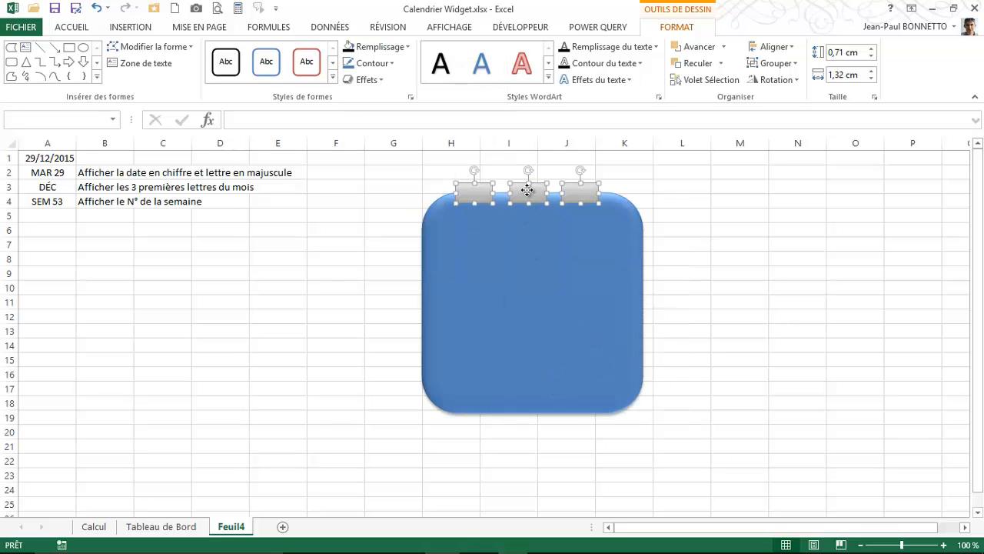
# - Open the fill formatting options for the three small rectangles and set the first gradient stop to black
pyautogui.rightClick(527, 190)
pyautogui.click(570, 380)
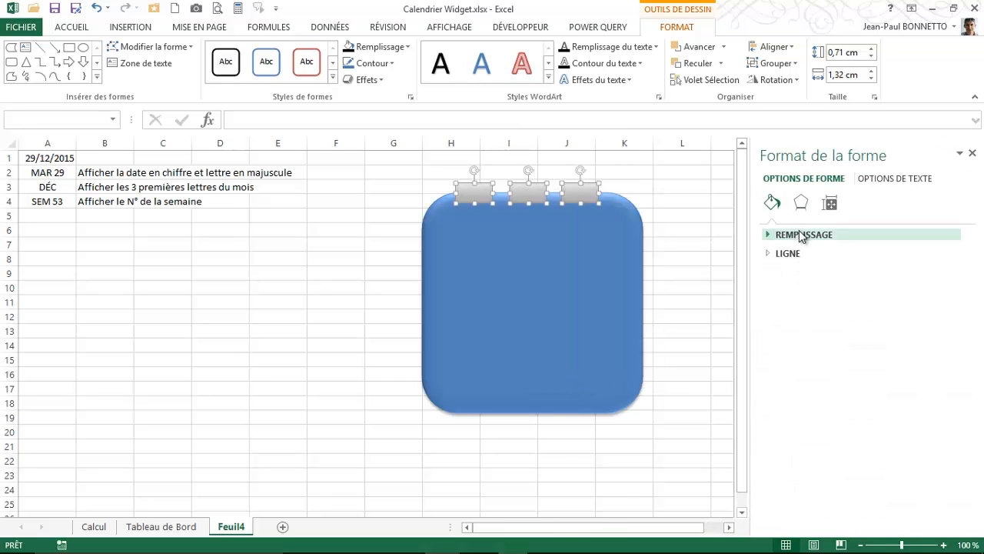
pyautogui.click(800, 236)
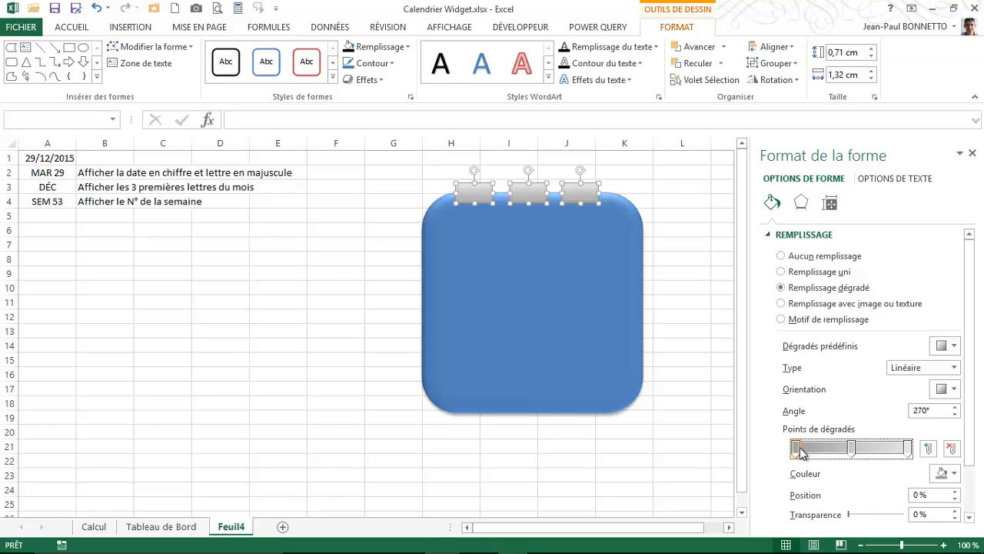
pyautogui.click(954, 475)
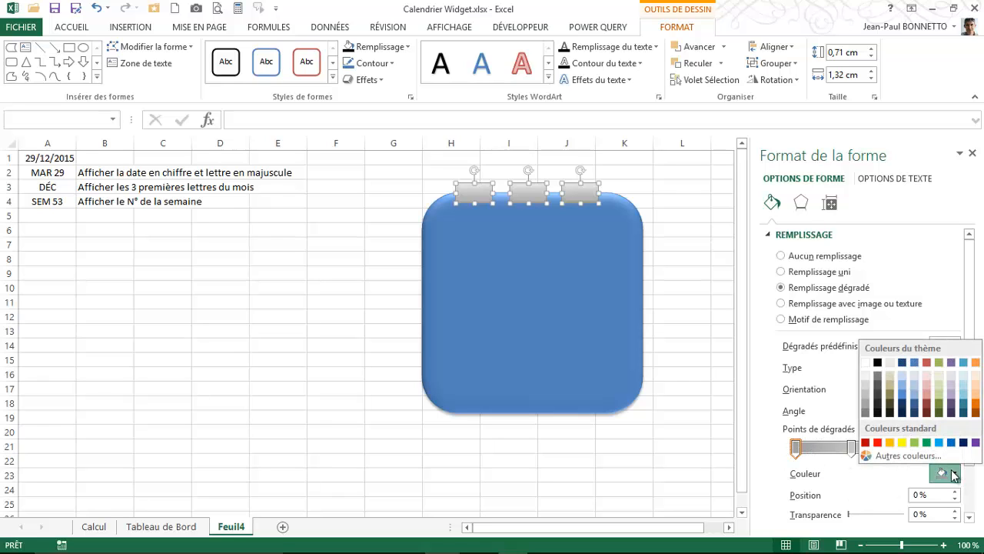
pyautogui.click(868, 412)
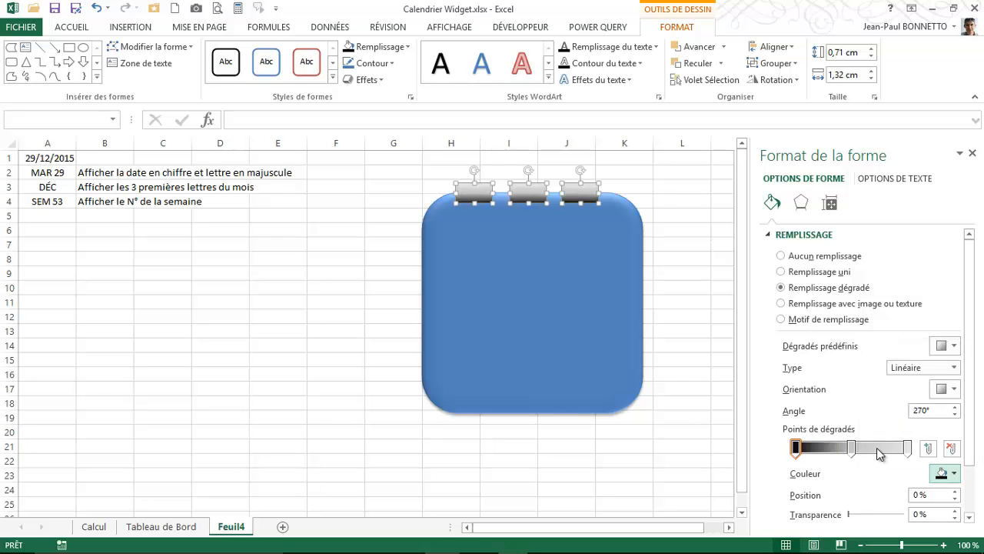
# - Make the middle gradient stop white and the last one black at 90 %, with the first black stop at 6 %
pyautogui.click(909, 448)
pyautogui.click(954, 475)
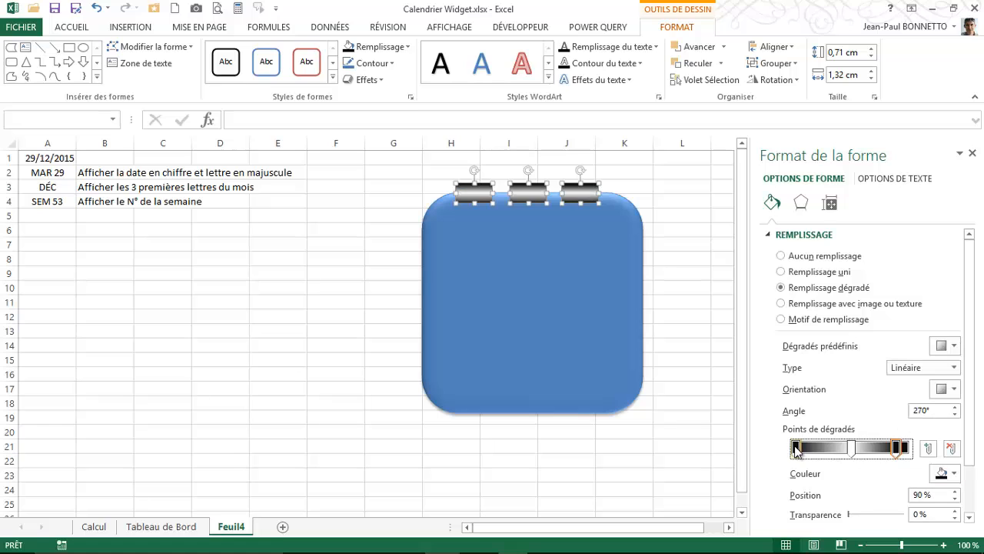
pyautogui.moveTo(797, 446); pyautogui.dragTo(802, 446)
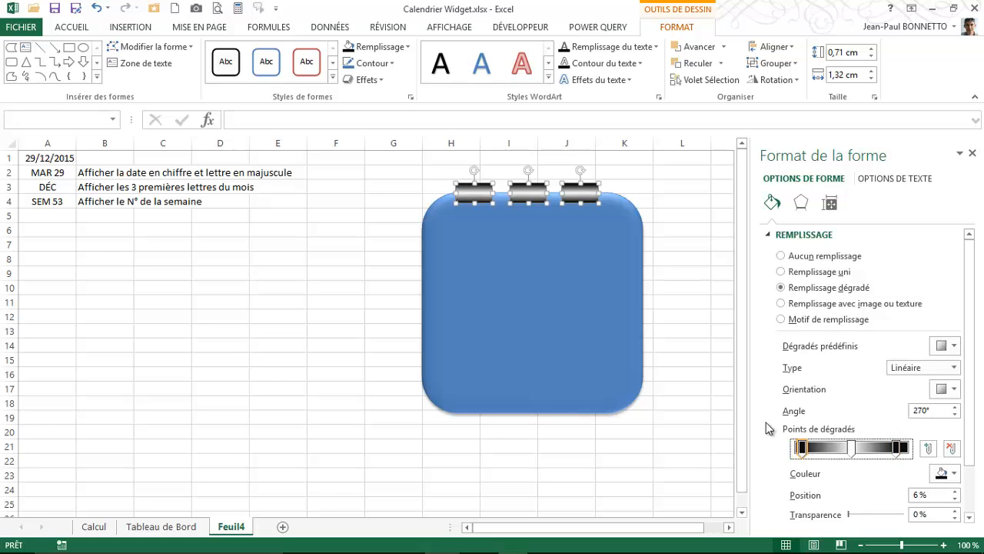
pyautogui.click(683, 359)
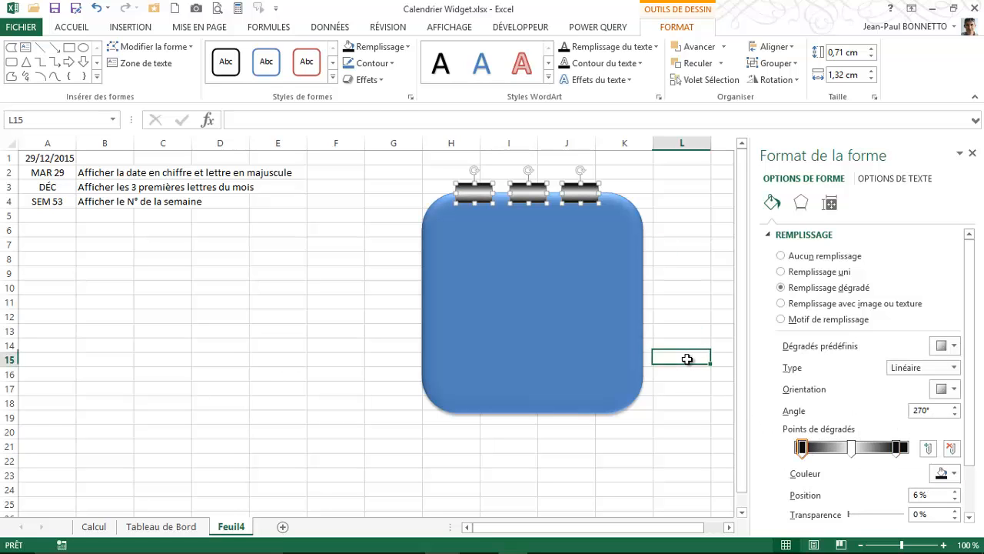
# - Distribute the three small gradient rectangles horizontally along the rounded rectangle's upper edge
pyautogui.click(558, 304)
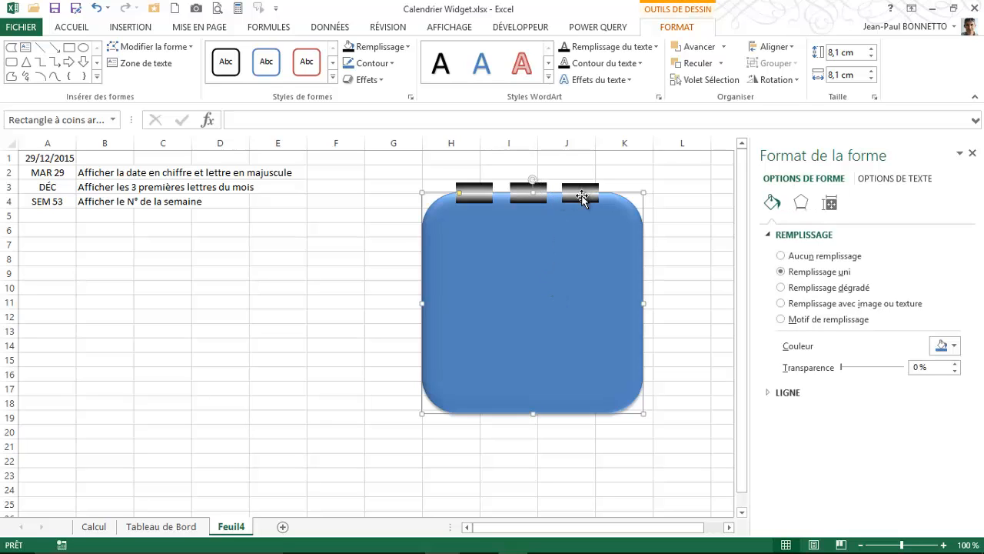
pyautogui.click(484, 193)
pyautogui.keyDown('shift'); pyautogui.click(528, 193); pyautogui.keyUp('shift')
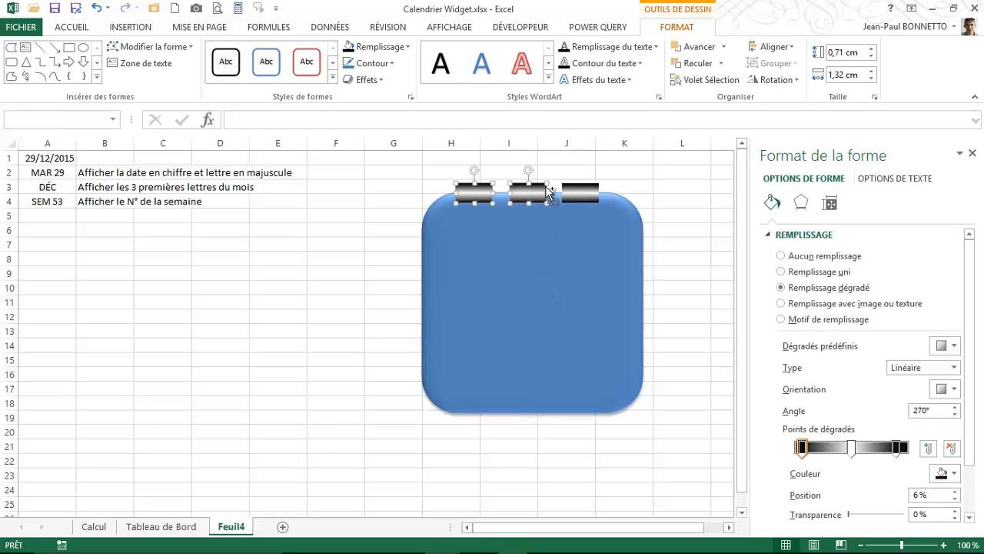
pyautogui.keyDown('shift'); pyautogui.click(581, 193); pyautogui.keyUp('shift')
pyautogui.click(773, 46)
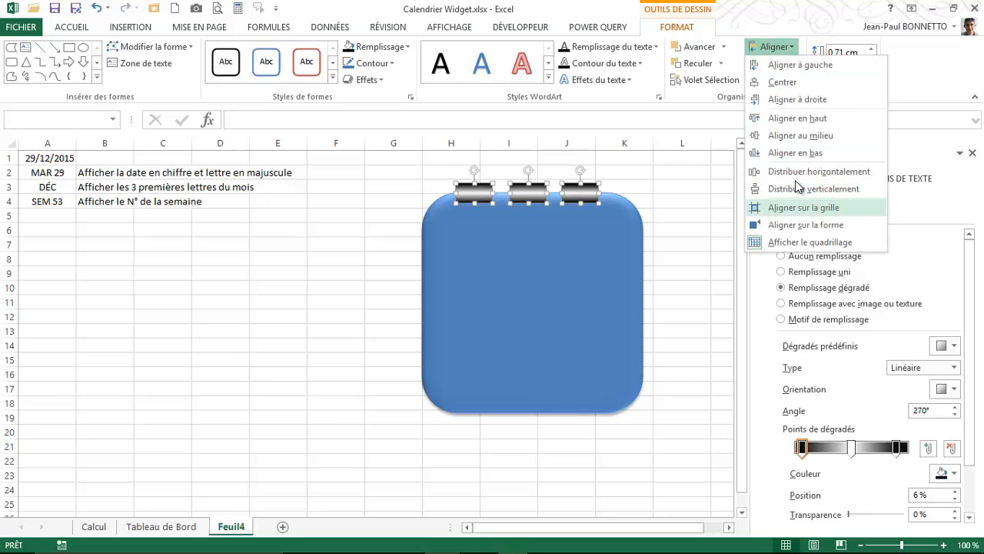
pyautogui.click(792, 171)
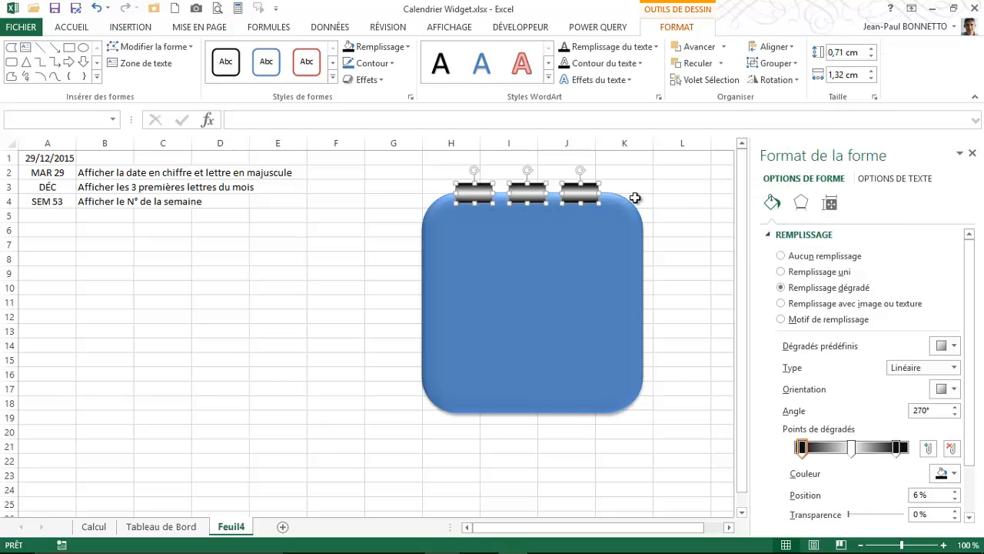
pyautogui.click(518, 270)
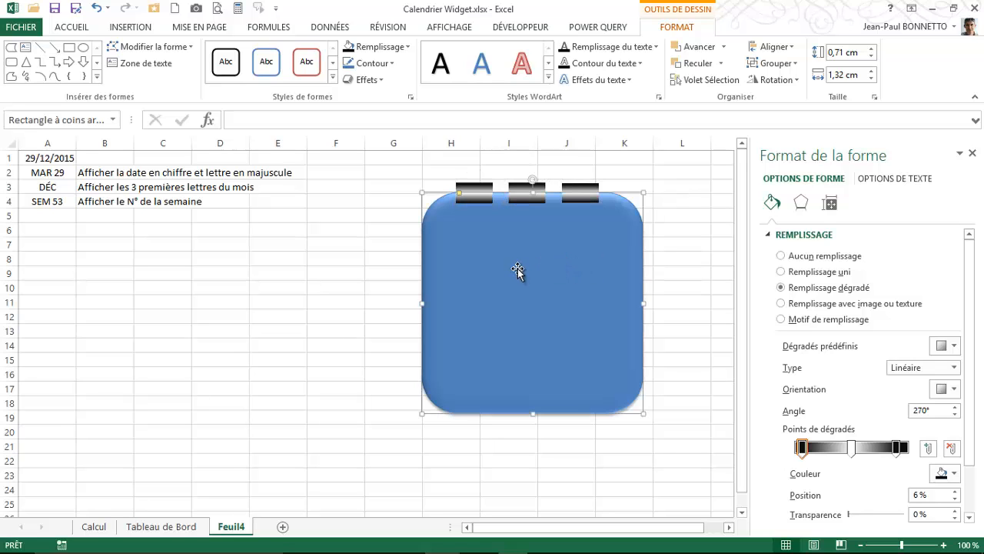
# - Fill the large rounded rectangle with the darkest grey shade of the white theme colour
pyautogui.click(408, 47)
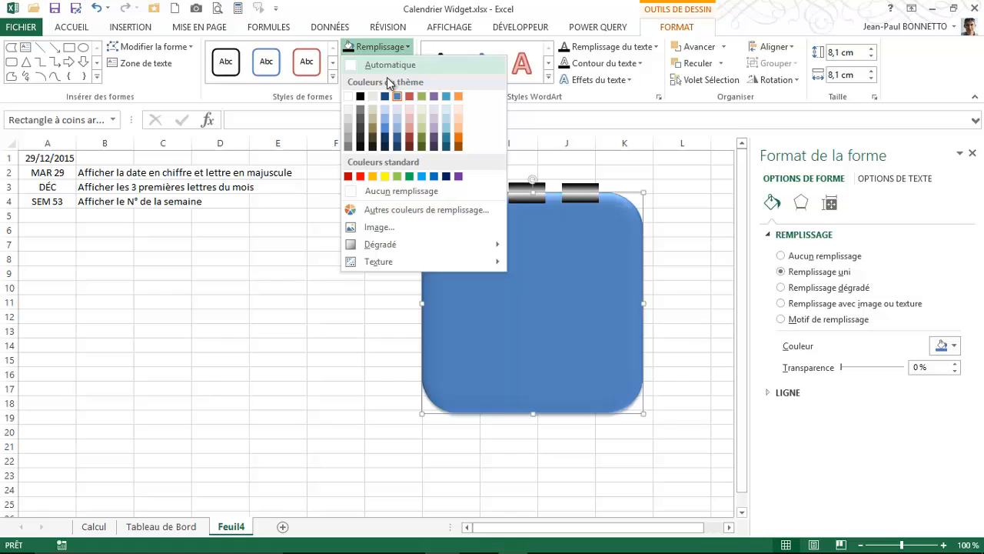
pyautogui.click(350, 143)
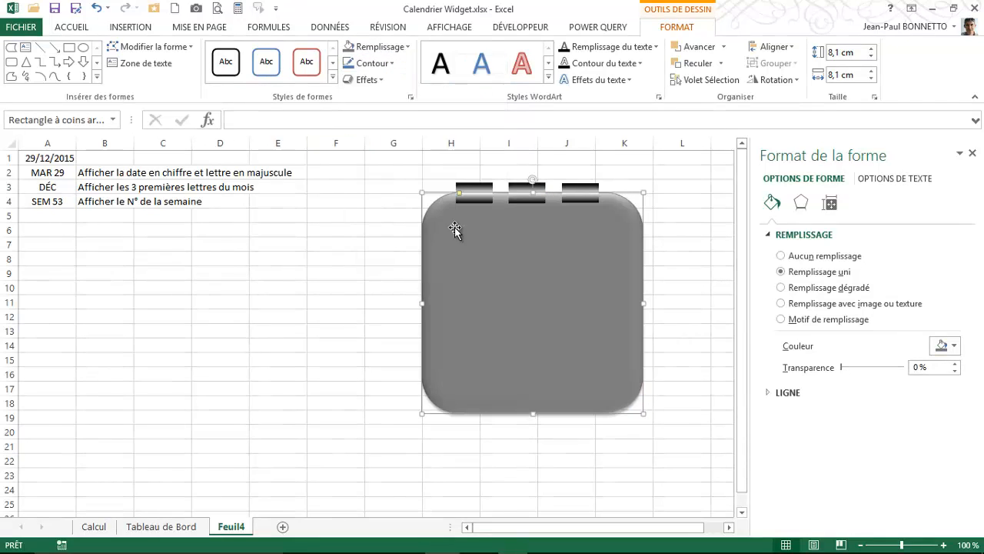
# - Remove the outline from the three small gradient rectangles and the large rounded rectangle
pyautogui.click(479, 188)
pyautogui.keyDown('shift'); pyautogui.click(527, 191); pyautogui.keyUp('shift')
pyautogui.keyDown('shift'); pyautogui.click(581, 190); pyautogui.keyUp('shift')
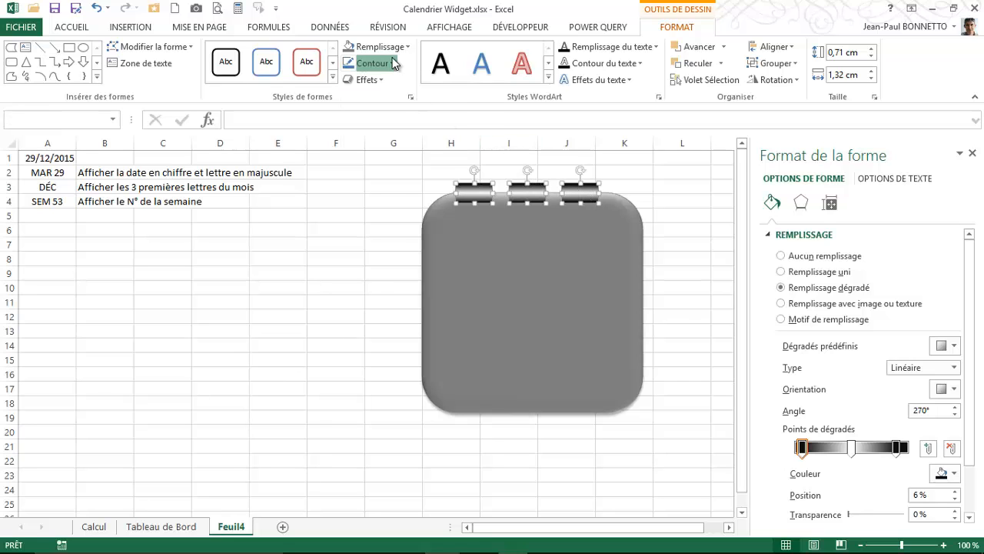
pyautogui.click(393, 64)
pyautogui.click(387, 210)
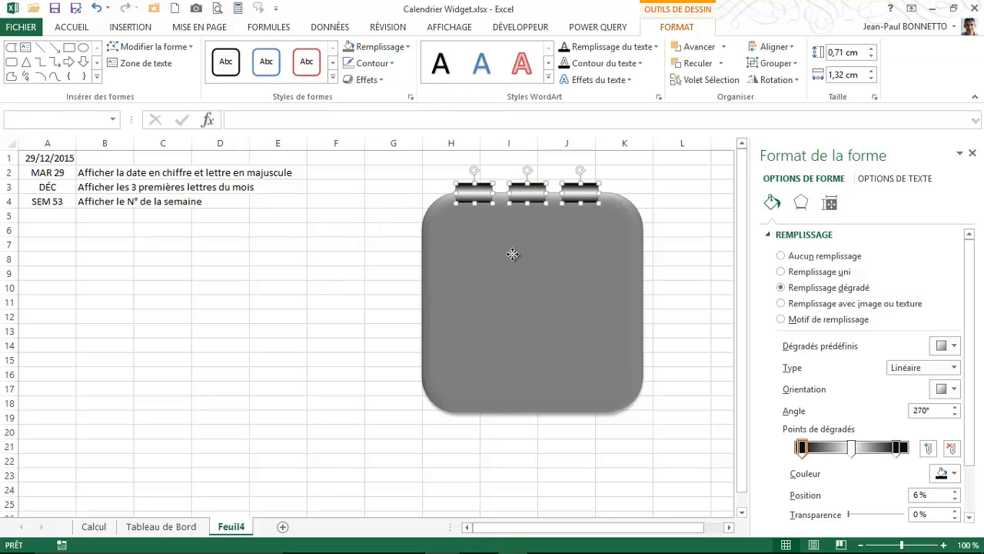
pyautogui.click(492, 242)
pyautogui.click(371, 63)
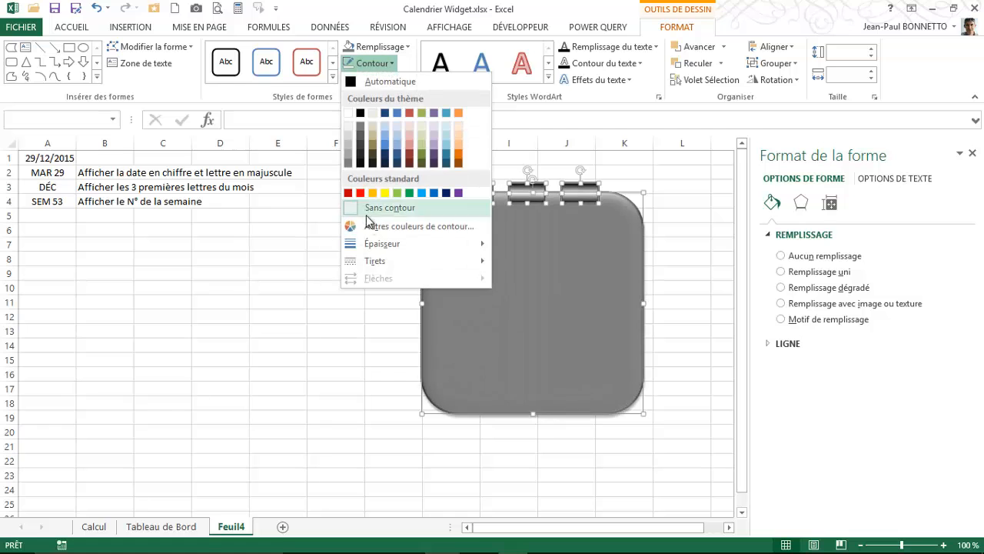
pyautogui.click(378, 206)
pyautogui.click(308, 269)
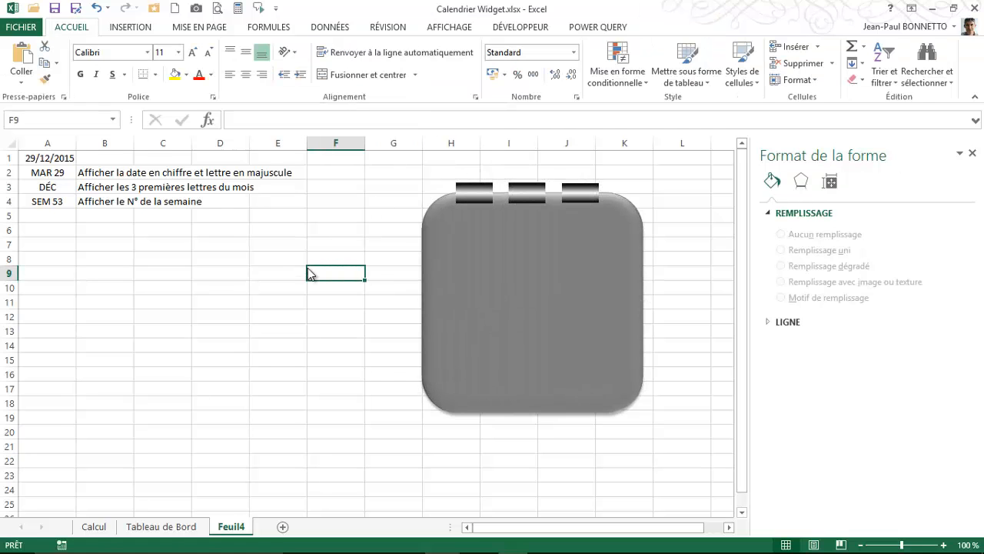
# - Review the finished calendar widgets on the Tableau de Bord sheet and return to Feuil4
pyautogui.click(497, 257)
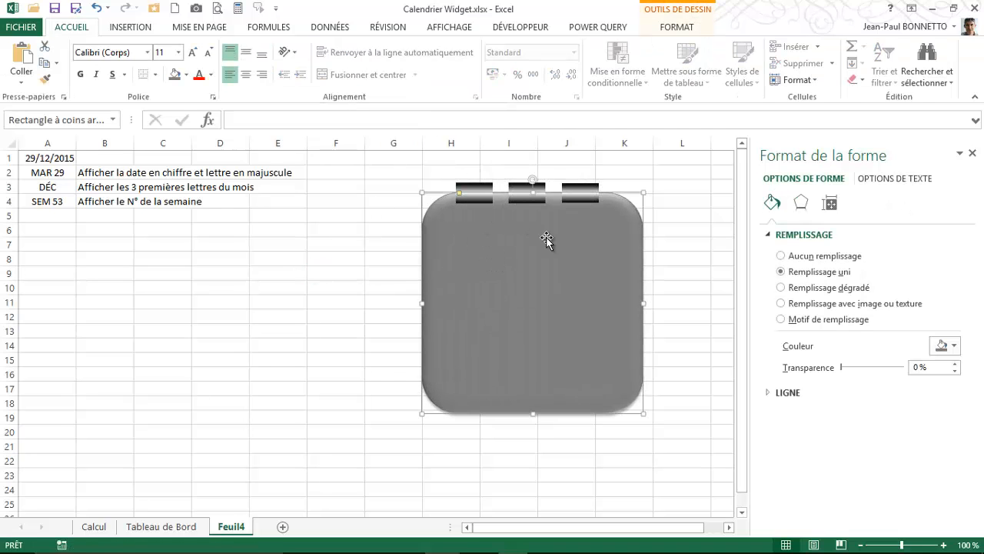
pyautogui.click(277, 256)
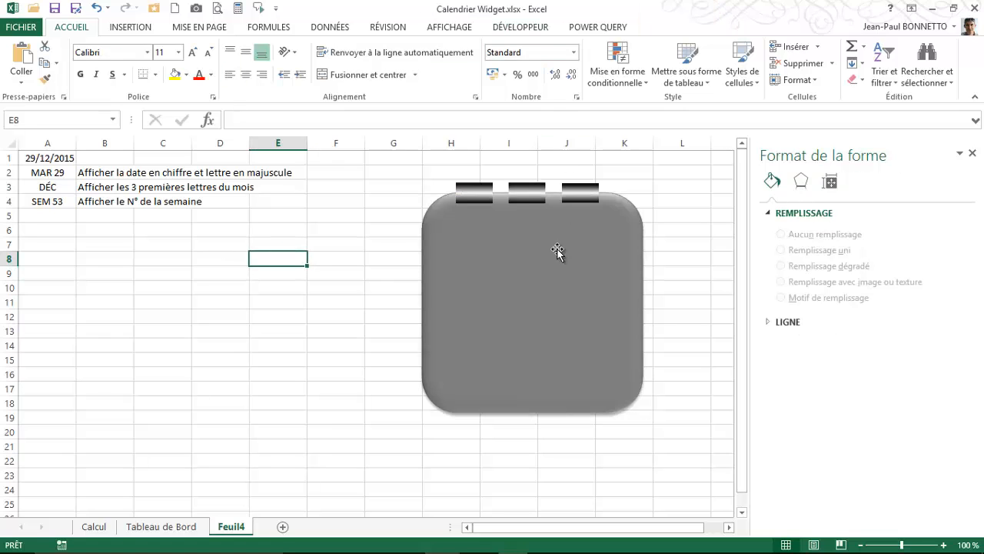
pyautogui.click(477, 239)
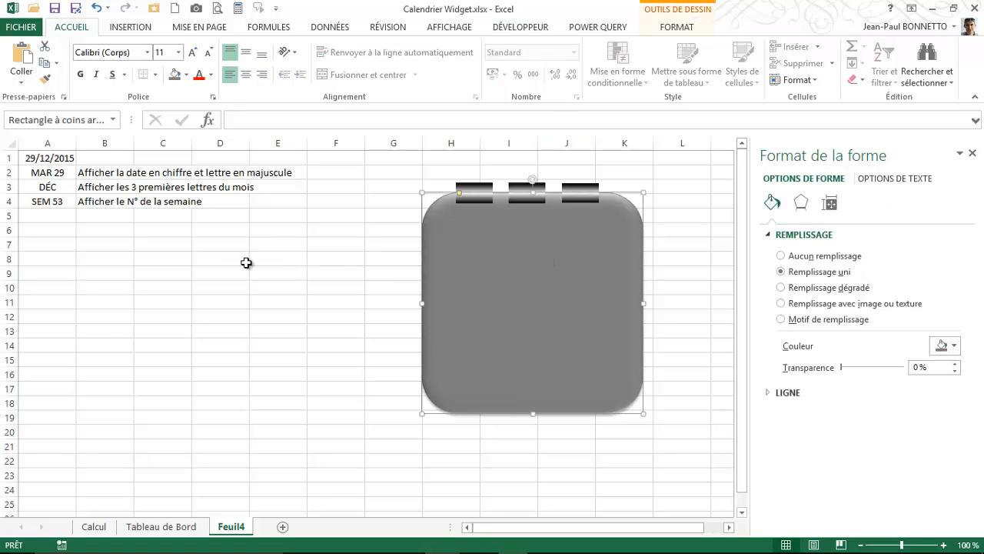
pyautogui.click(150, 527)
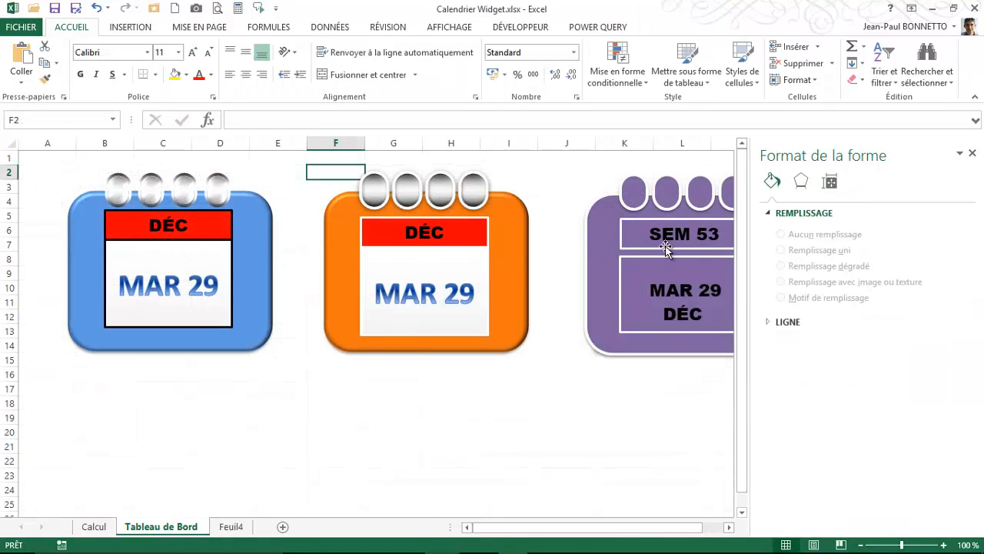
pyautogui.click(233, 526)
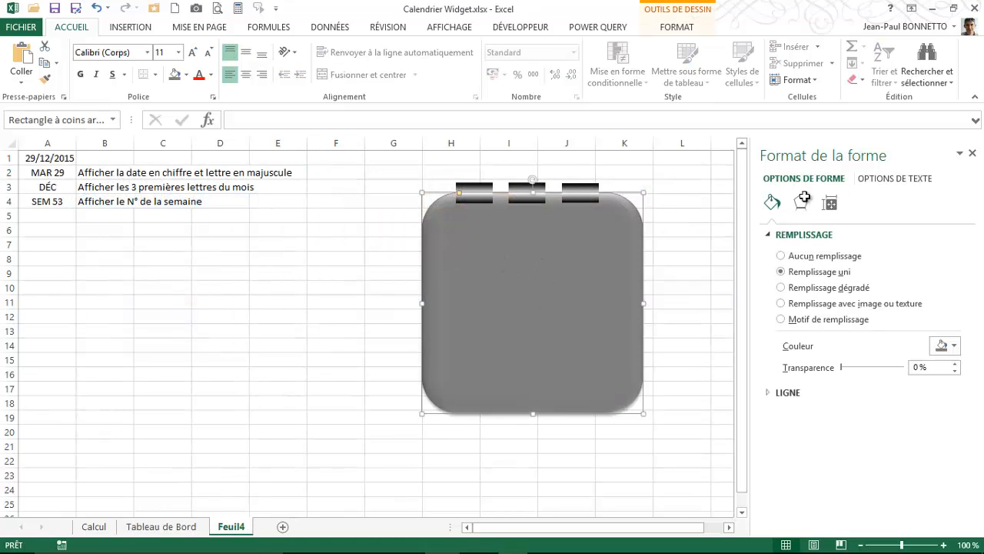
# - Close the shape formatting options and draw a rectangle about 1.27 cm high and 4.29 cm wide inside the rounded rectangle's upper part
pyautogui.click(973, 155)
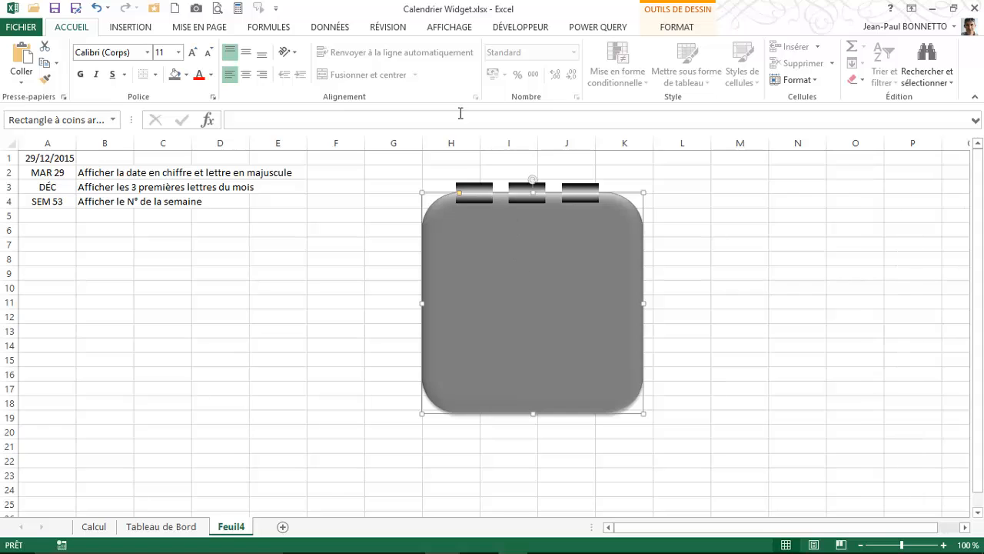
pyautogui.click(141, 28)
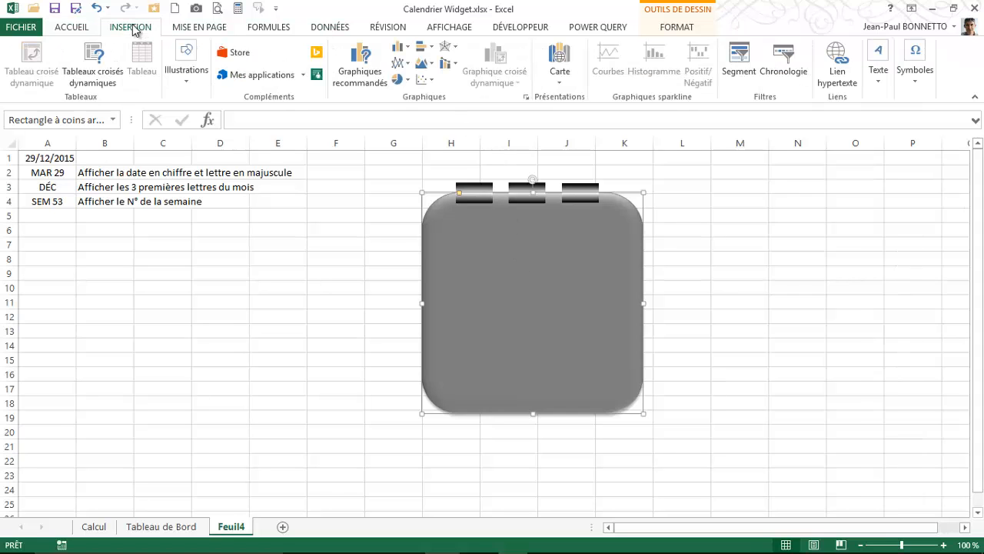
pyautogui.click(185, 83)
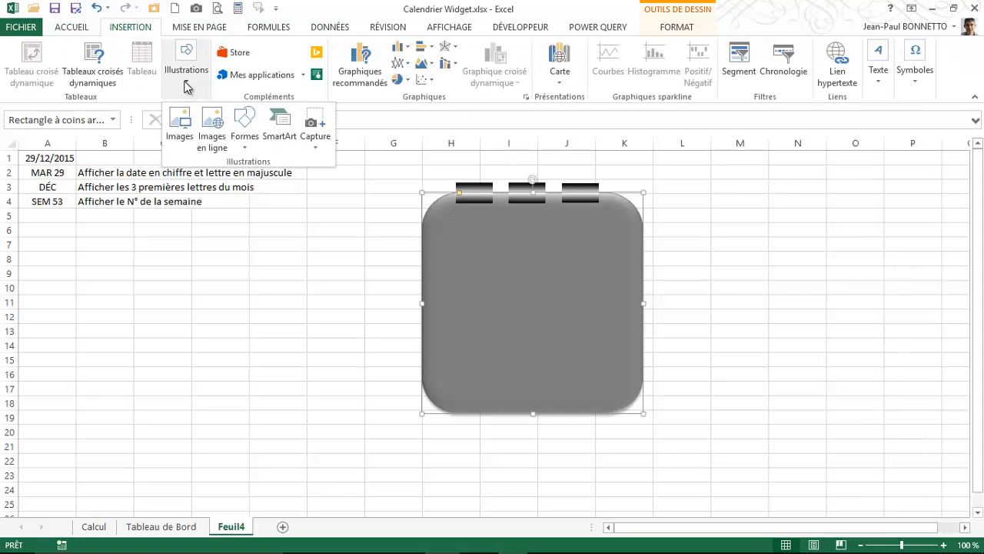
pyautogui.click(244, 123)
pyautogui.click(296, 175)
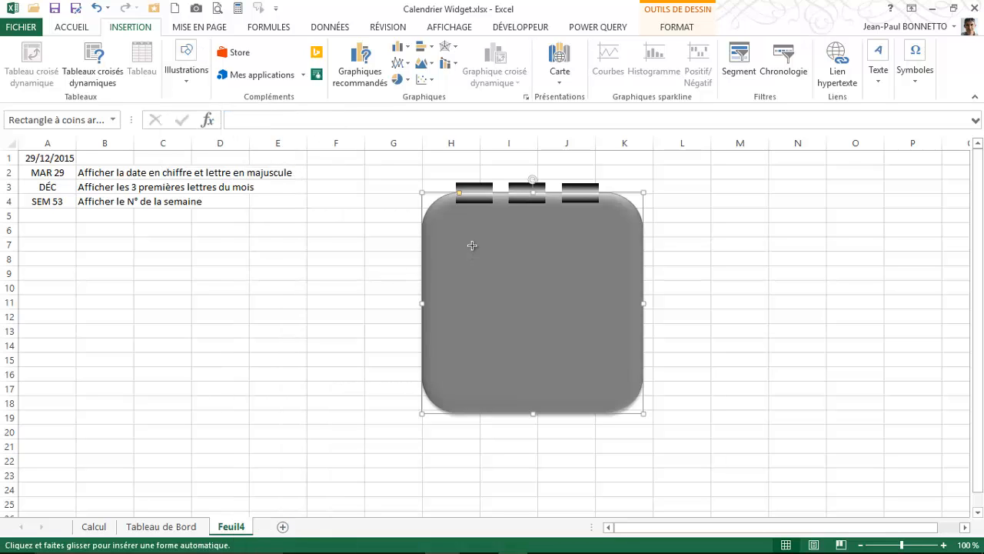
pyautogui.moveTo(473, 221)
pyautogui.mouseDown()
pyautogui.moveTo(595, 230)
pyautogui.moveTo(591, 257)
pyautogui.mouseUp()
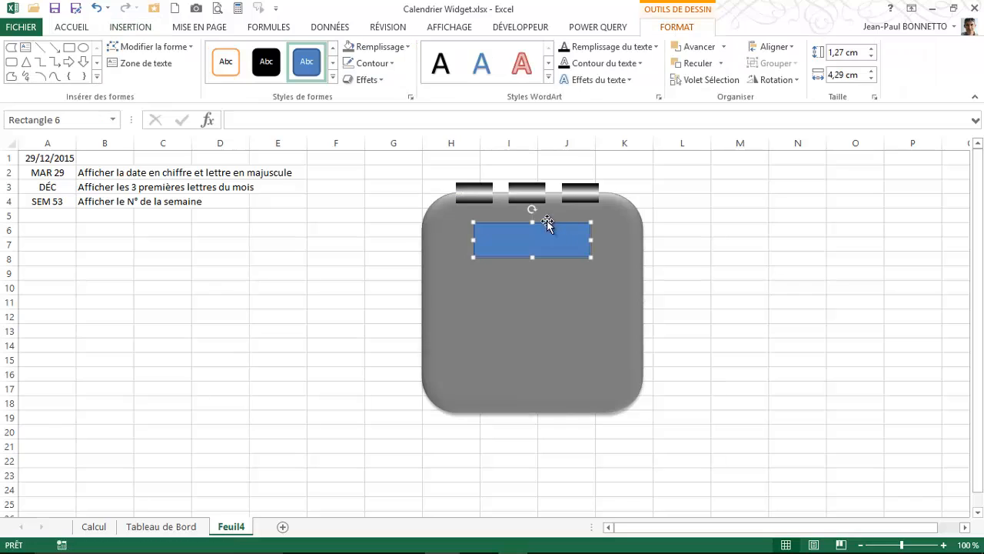
# - Link the new rectangle's text to the week number in cell A4 with the formula =$A$4
pyautogui.click(240, 118)
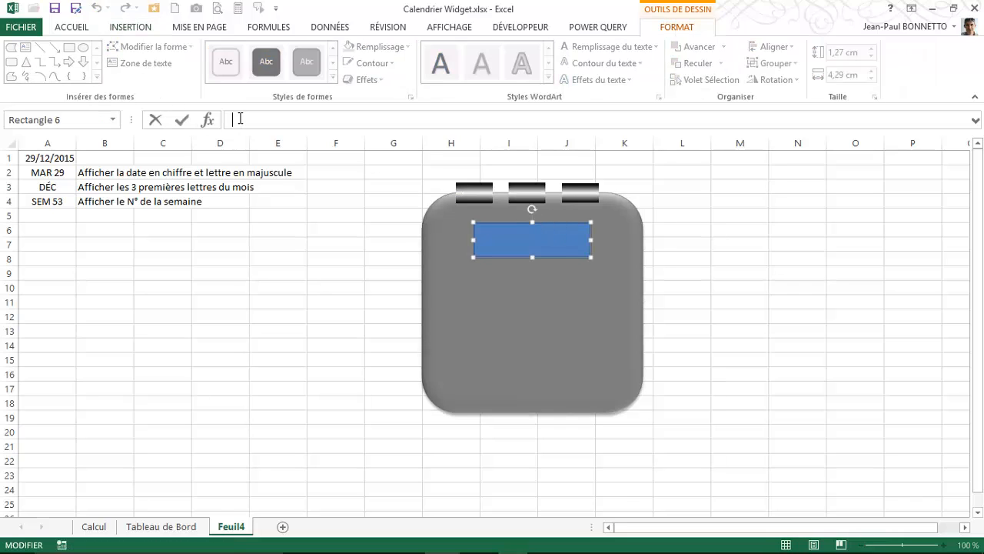
pyautogui.click(49, 202)
pyautogui.press('Return')
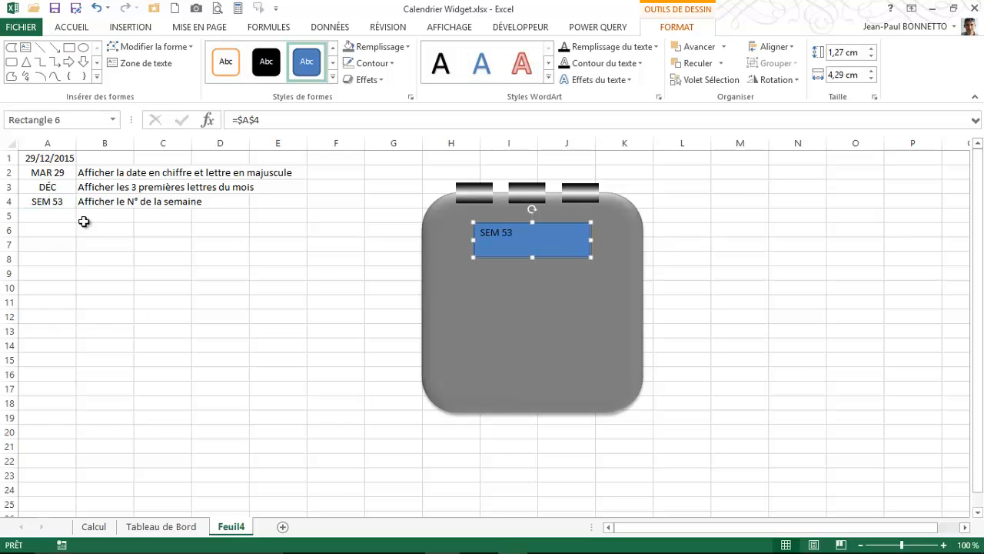
# - Centre the week number text vertically and horizontally in its rectangle and make it bold
pyautogui.click(73, 28)
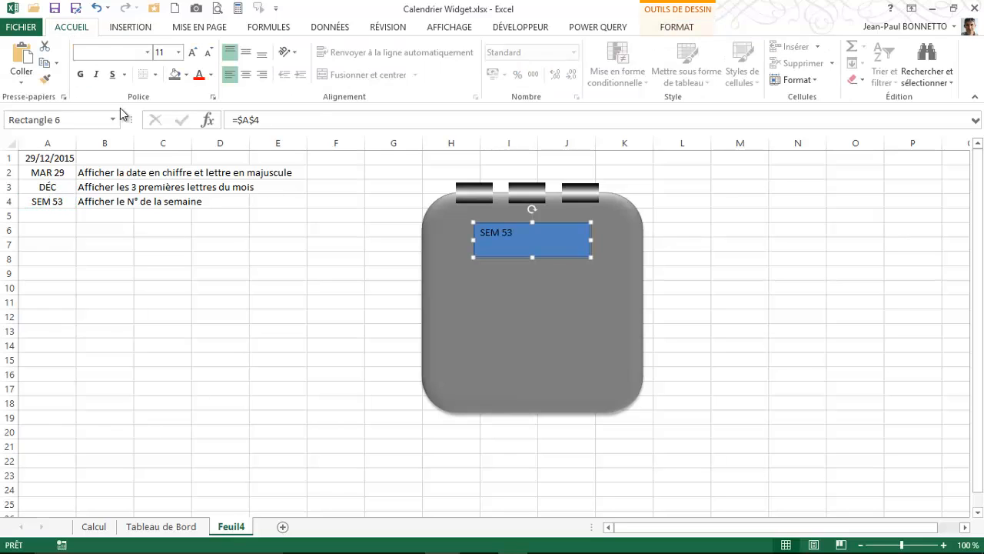
pyautogui.click(246, 51)
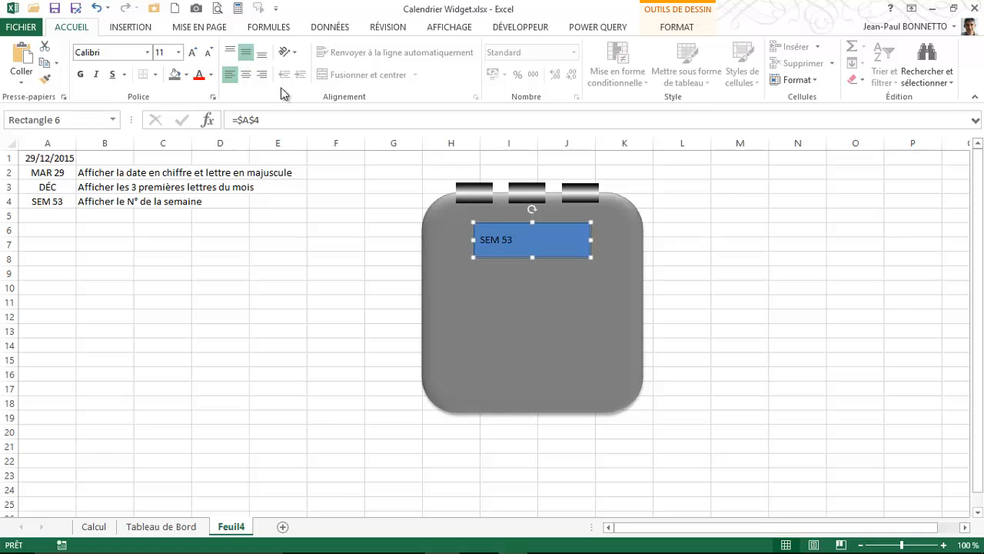
pyautogui.click(246, 74)
pyautogui.click(81, 75)
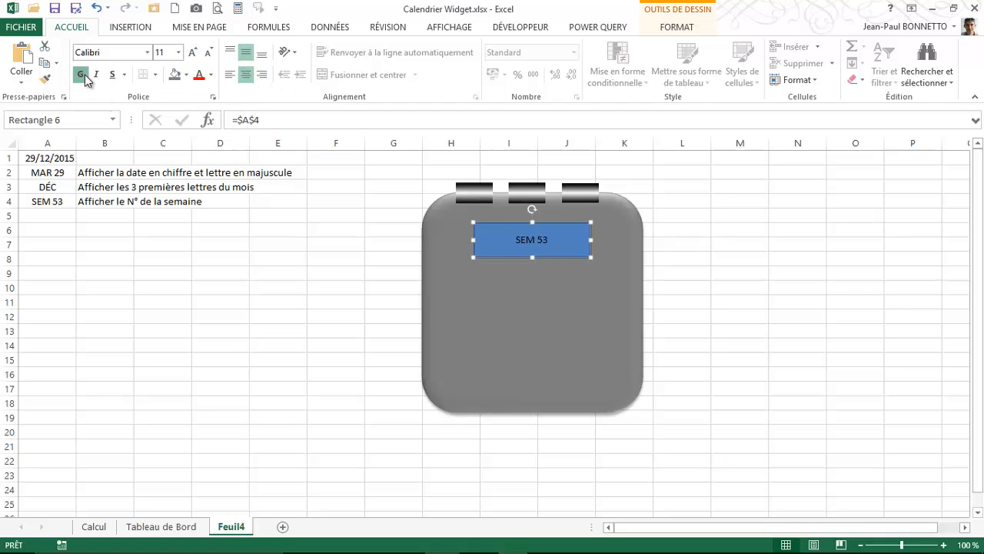
# - Set the week number text to Arial Black at size 20
pyautogui.click(147, 51)
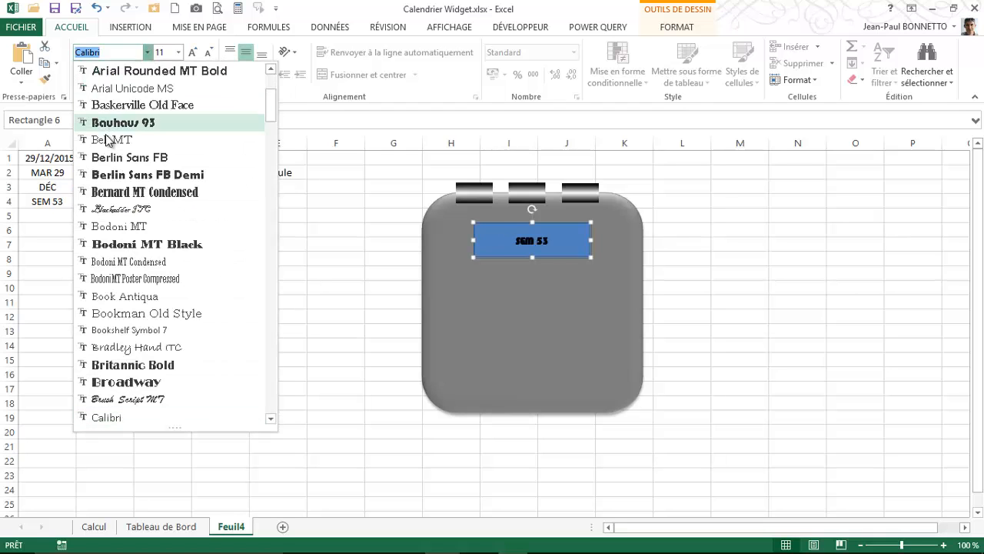
pyautogui.moveTo(273, 96); pyautogui.dragTo(273, 73)
pyautogui.click(116, 192)
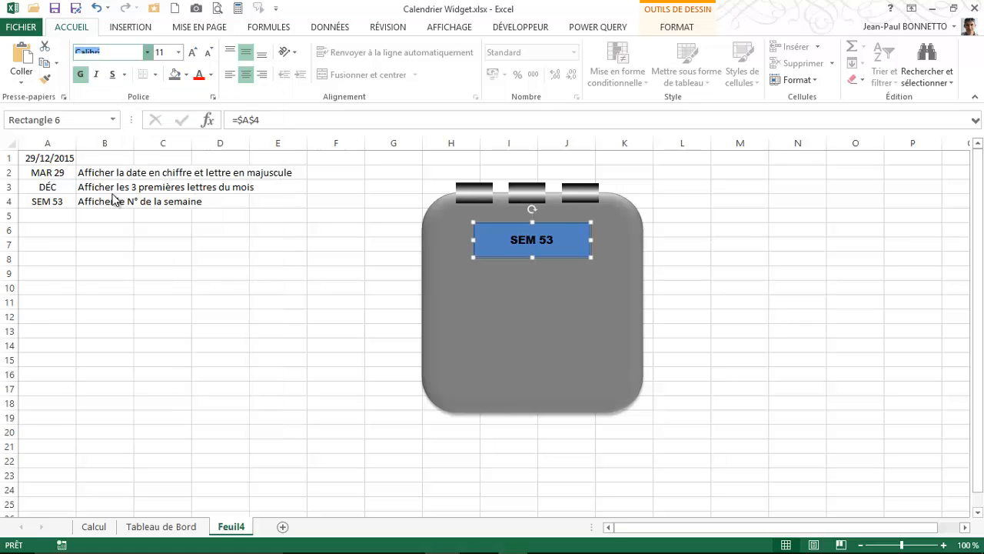
pyautogui.click(192, 53)
pyautogui.click(193, 53)
pyautogui.click(192, 53)
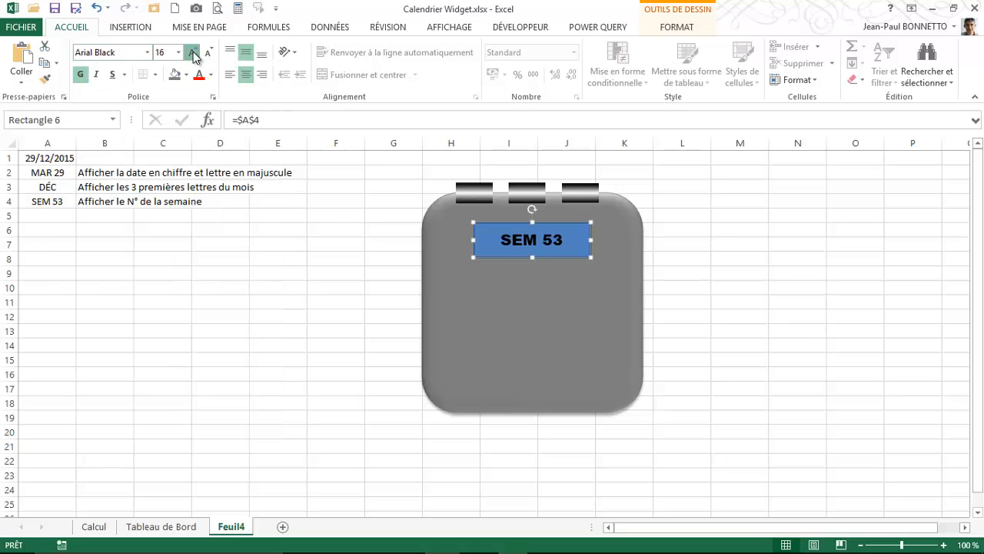
pyautogui.click(192, 53)
pyautogui.click(193, 53)
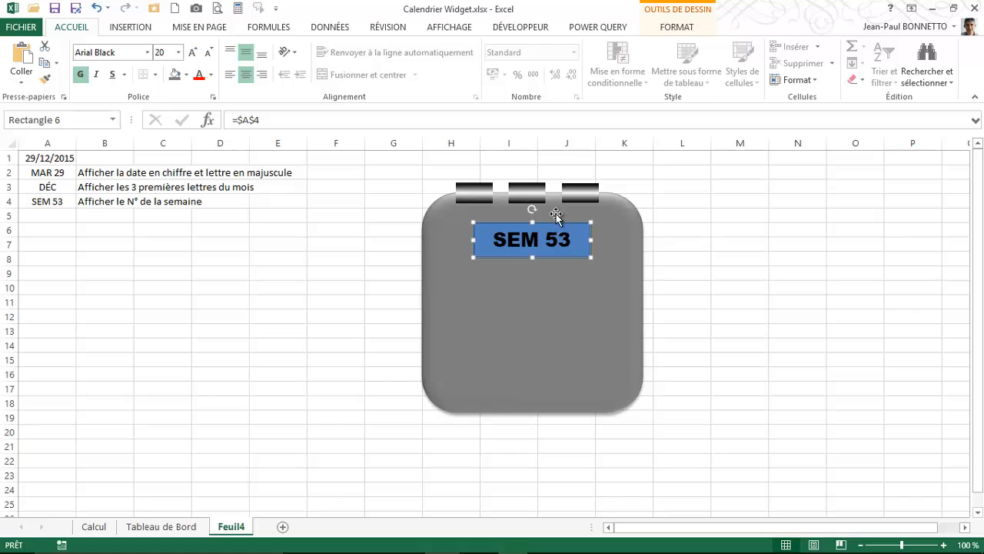
# - Remove the outline and the fill from the week number rectangle
pyautogui.click(677, 27)
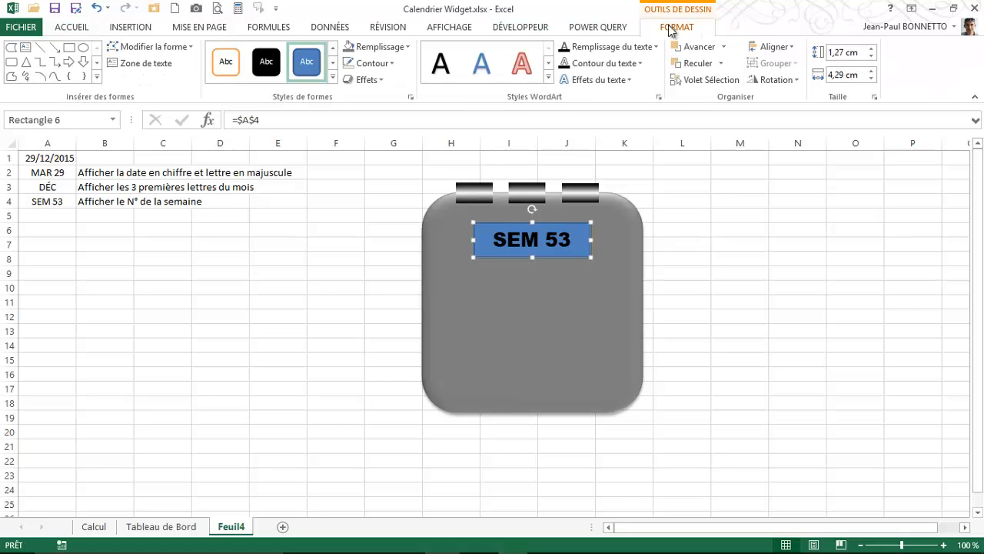
pyautogui.click(393, 64)
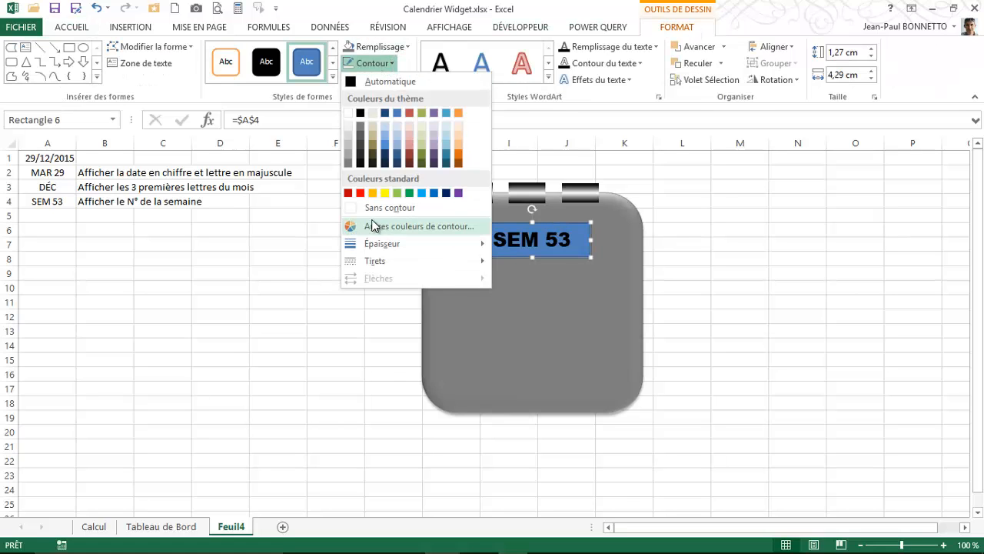
pyautogui.click(374, 208)
pyautogui.click(407, 48)
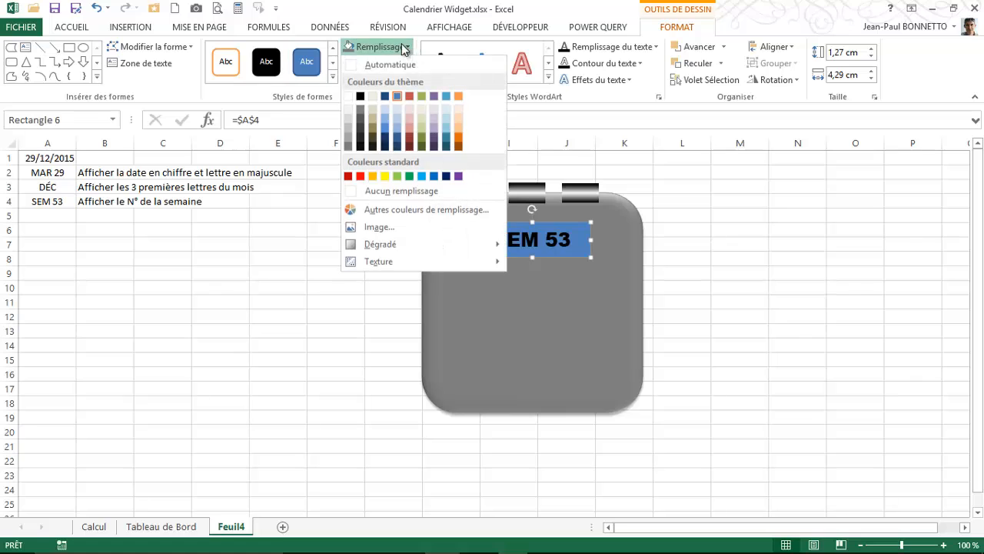
pyautogui.click(348, 191)
pyautogui.click(568, 291)
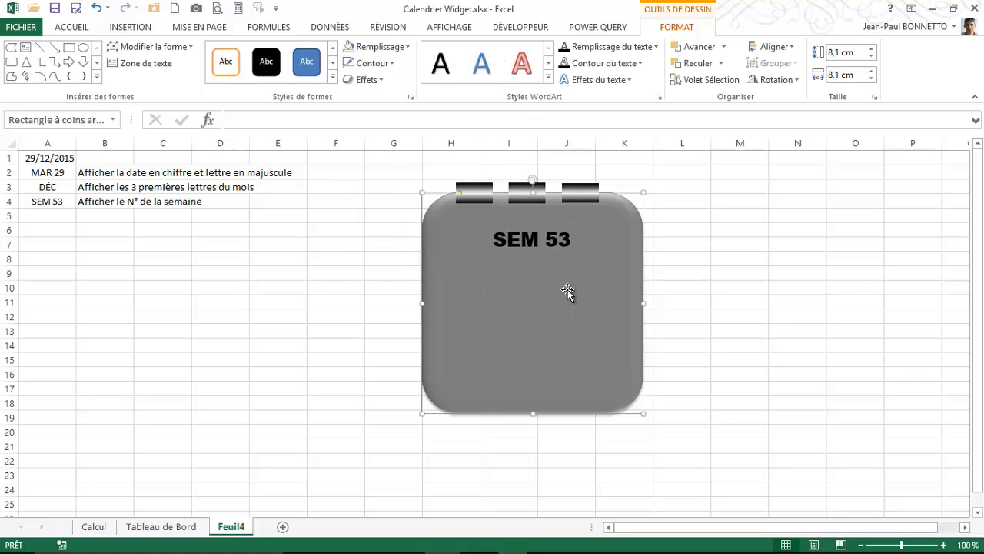
# - Duplicate the week number rectangle just below the original and link the copy to the month in cell A3 with =$A$3
pyautogui.click(544, 249)
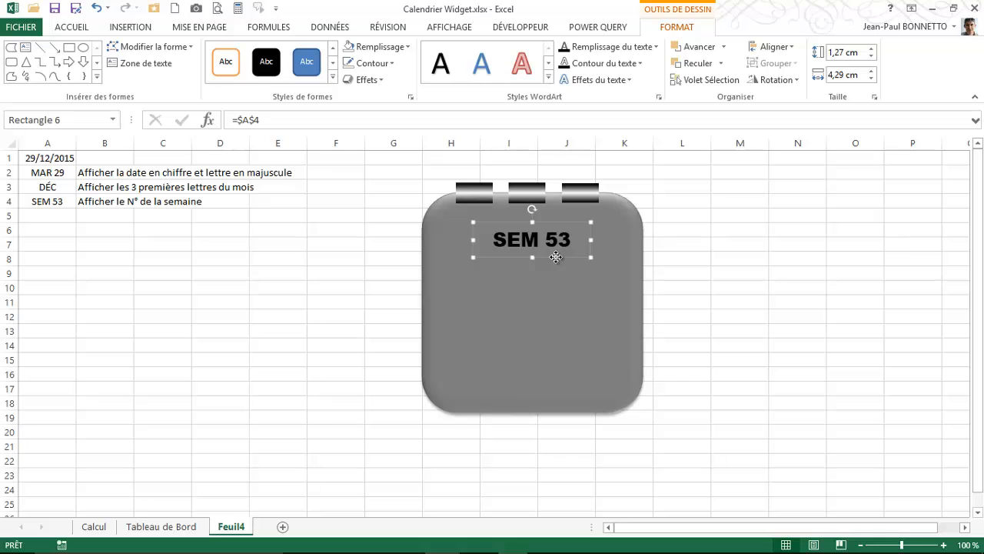
pyautogui.moveTo(556, 257); pyautogui.dragTo(556, 312)
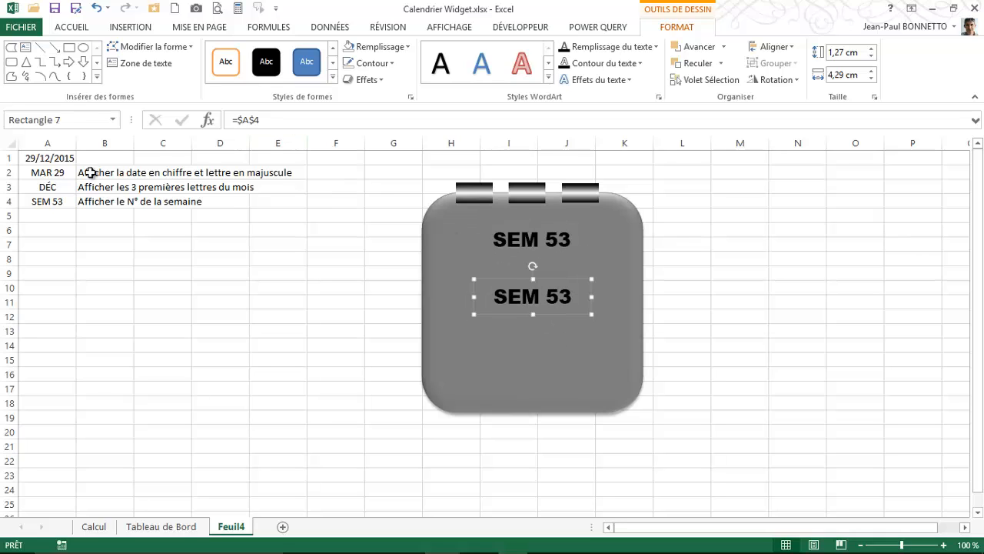
pyautogui.click(221, 117)
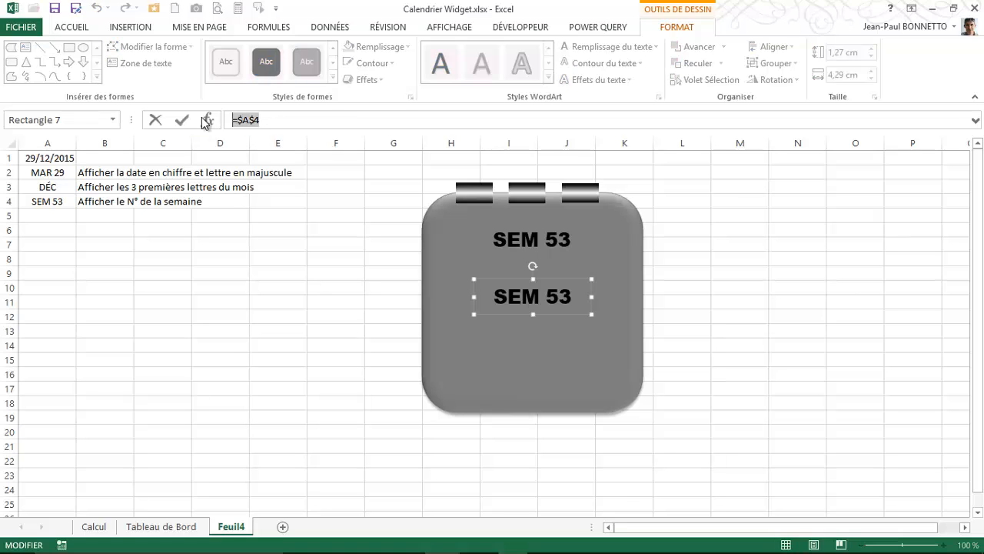
pyautogui.write('=')
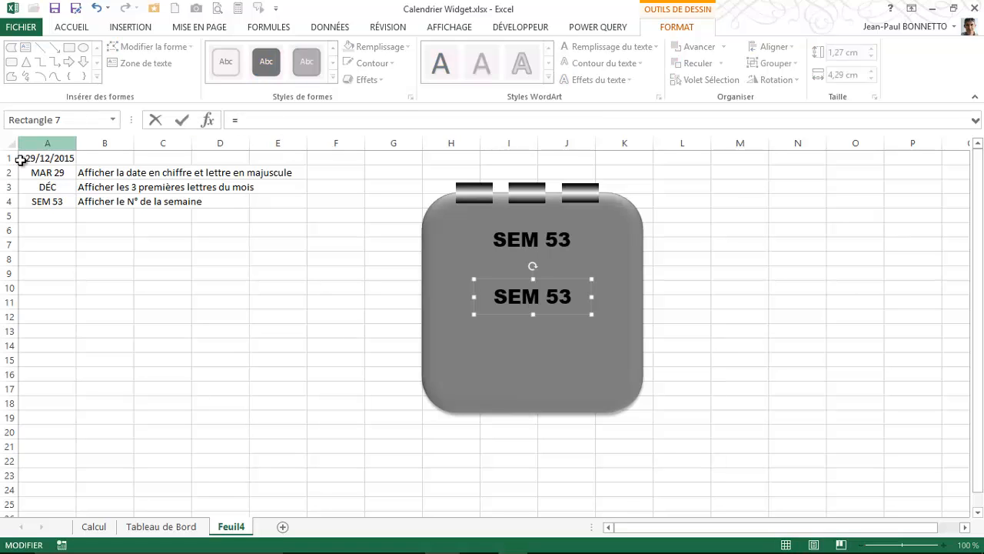
pyautogui.click(44, 186)
pyautogui.press('Return')
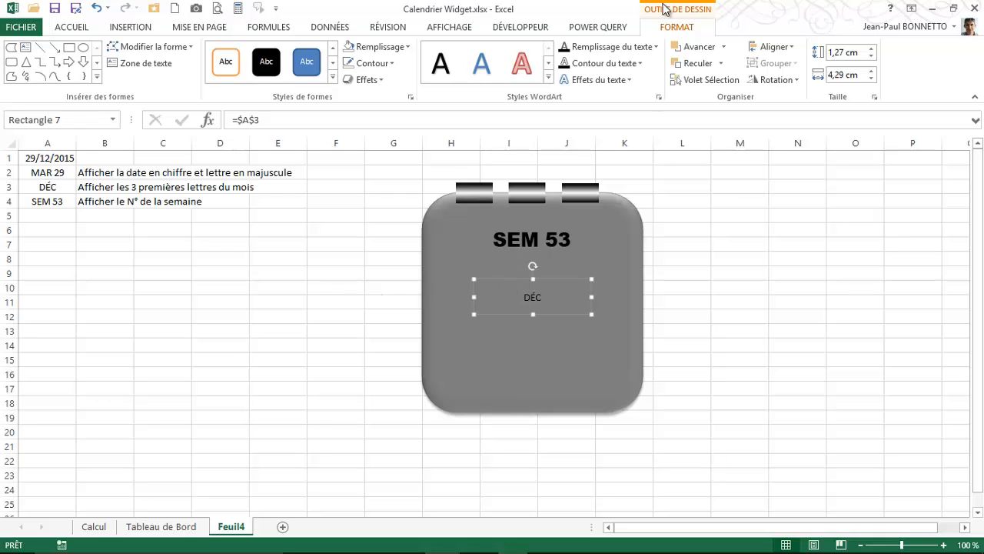
# - Apply the black WordArt style with a white outline to the month text and enlarge it to size 44
pyautogui.click(549, 78)
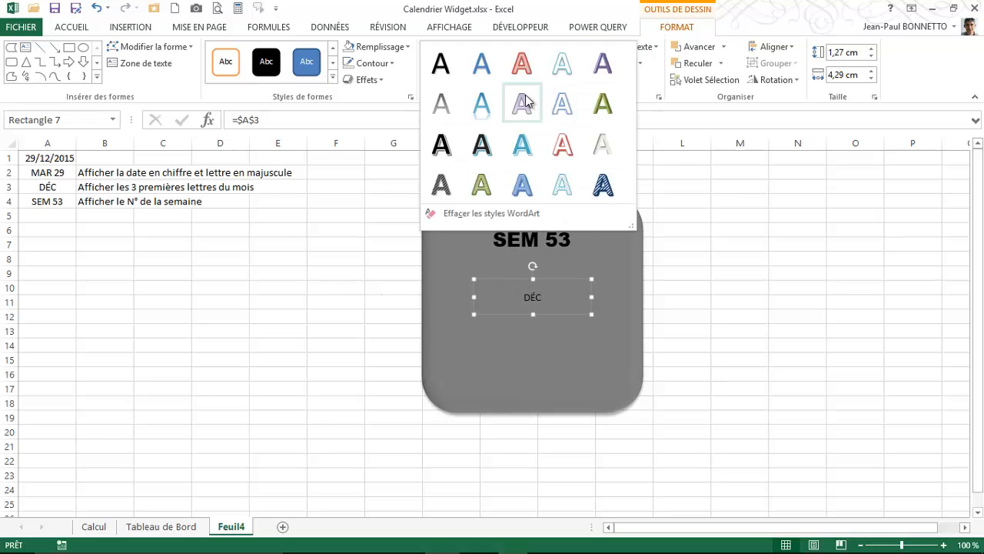
pyautogui.click(441, 143)
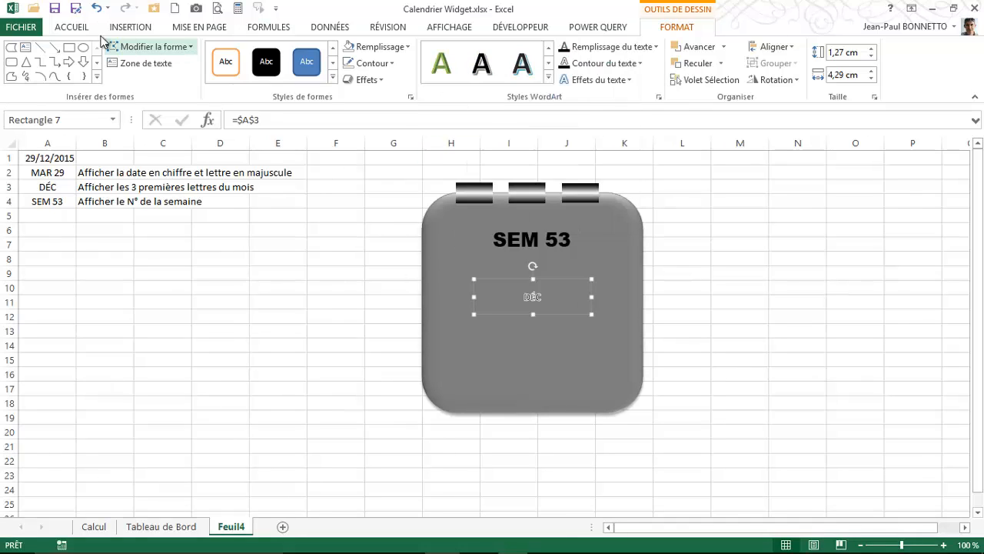
pyautogui.click(71, 27)
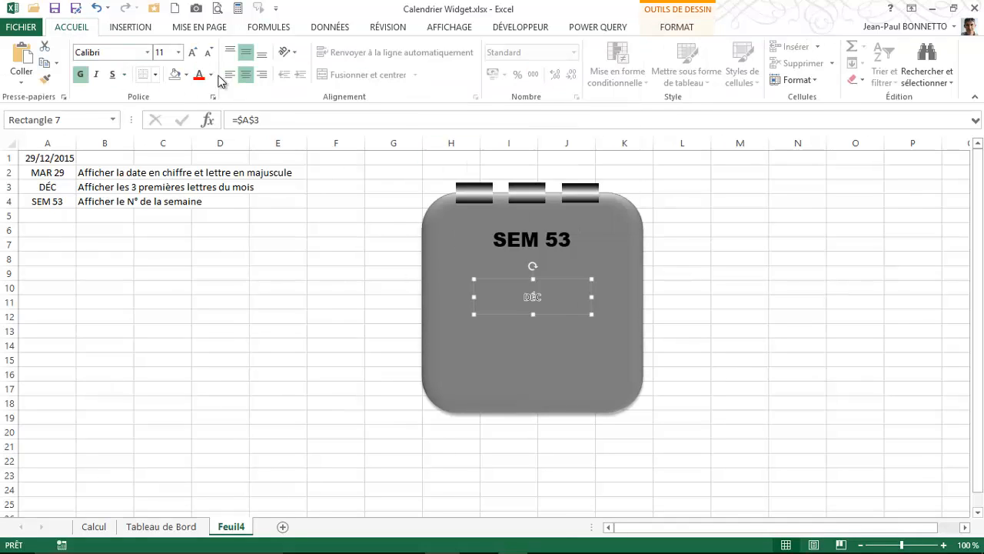
pyautogui.click(193, 53)
pyautogui.click(193, 53)
pyautogui.click(193, 53)
pyautogui.click(193, 53)
pyautogui.click(193, 53)
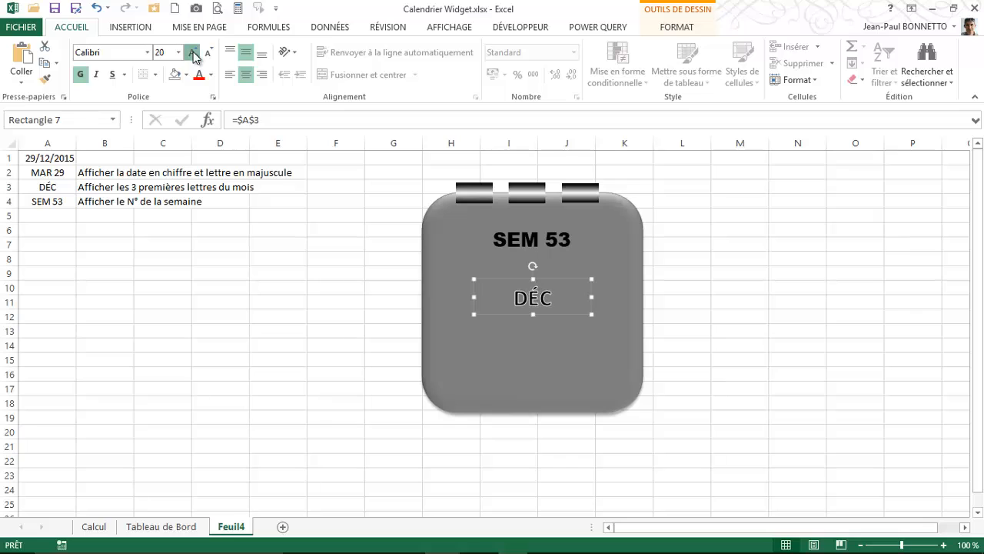
pyautogui.click(193, 53)
pyautogui.click(193, 53)
pyautogui.click(193, 53)
pyautogui.click(193, 53)
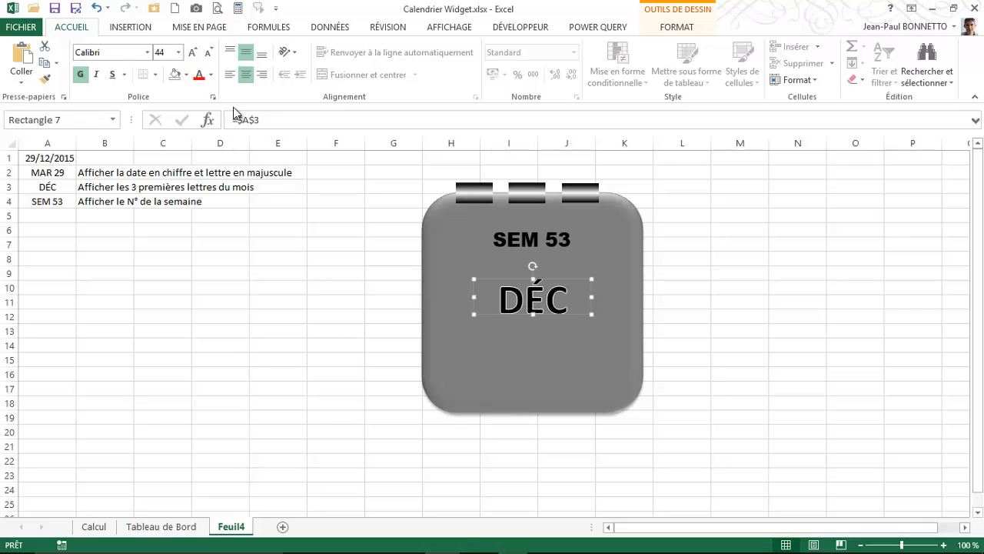
# - Enlarge the month rectangle to 1.32 cm high and duplicate it just below, linking the copy to the date in A2 with =$A$2
pyautogui.moveTo(534, 280); pyautogui.dragTo(534, 270)
pyautogui.moveTo(533, 314); pyautogui.dragTo(574, 369)
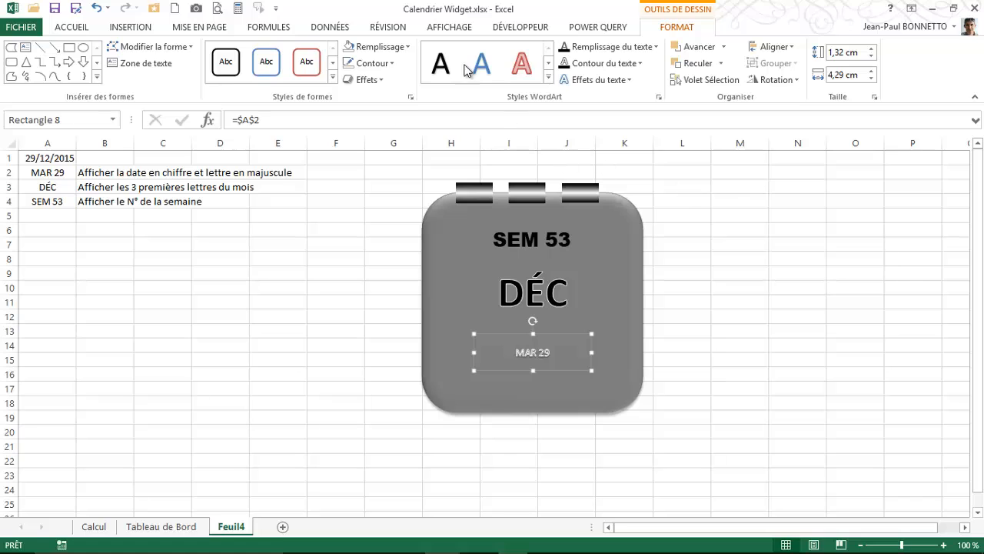
# - Set the date text in the new rectangle to font size 36
pyautogui.click(84, 31)
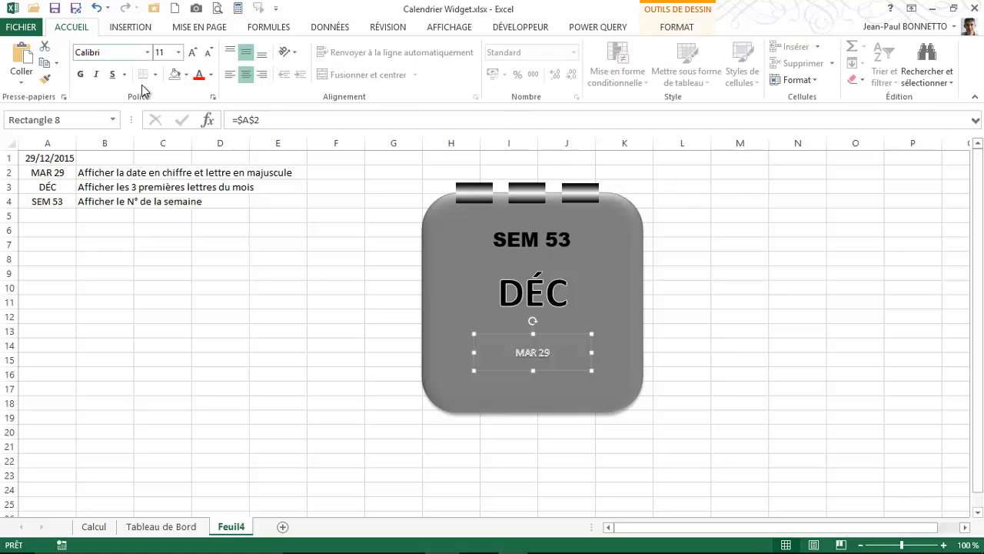
pyautogui.click(193, 53)
pyautogui.click(193, 54)
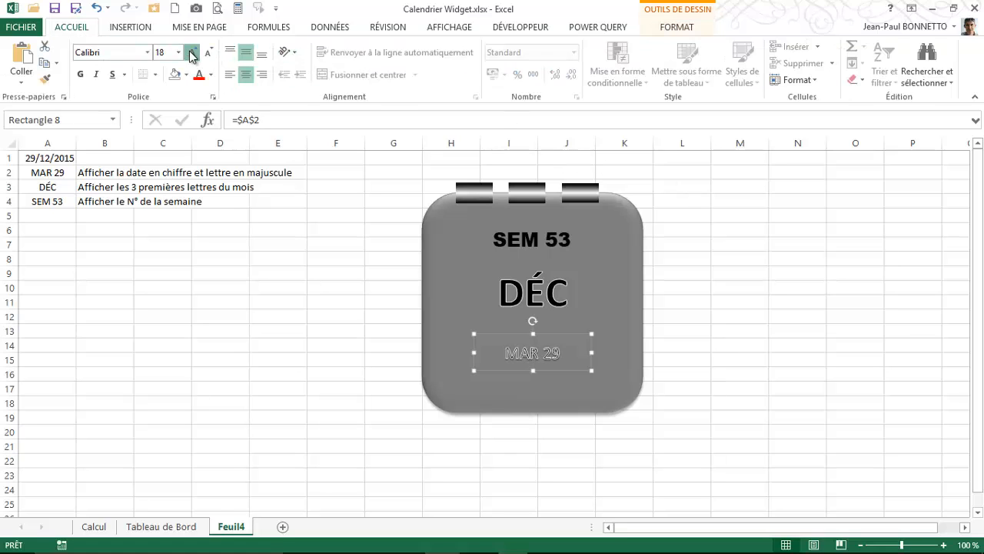
pyautogui.click(193, 54)
pyautogui.click(193, 54)
pyautogui.click(193, 54)
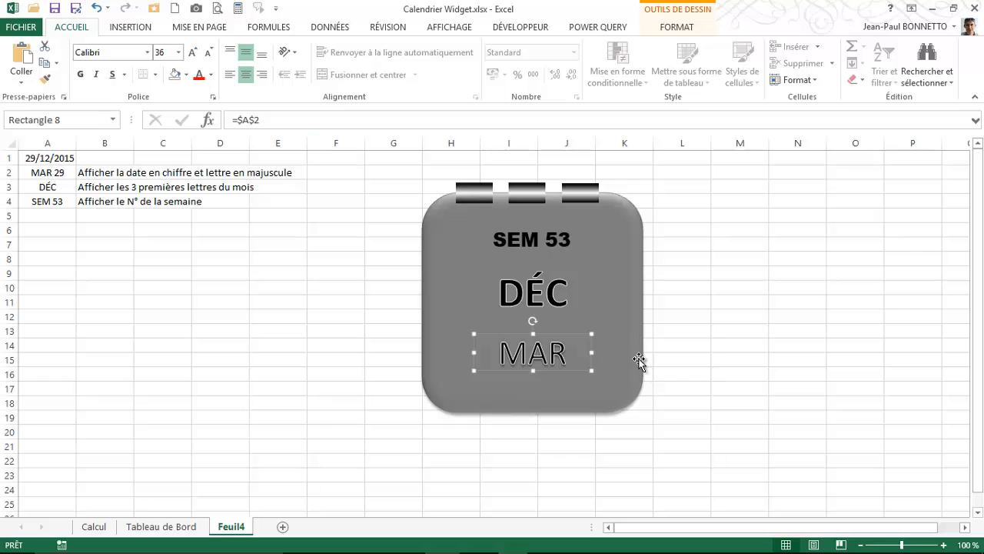
# - Widen the date rectangle on both sides to about 6.77 cm and increase its height to about 1.64 cm so the full date fits
pyautogui.moveTo(592, 353); pyautogui.dragTo(628, 353)
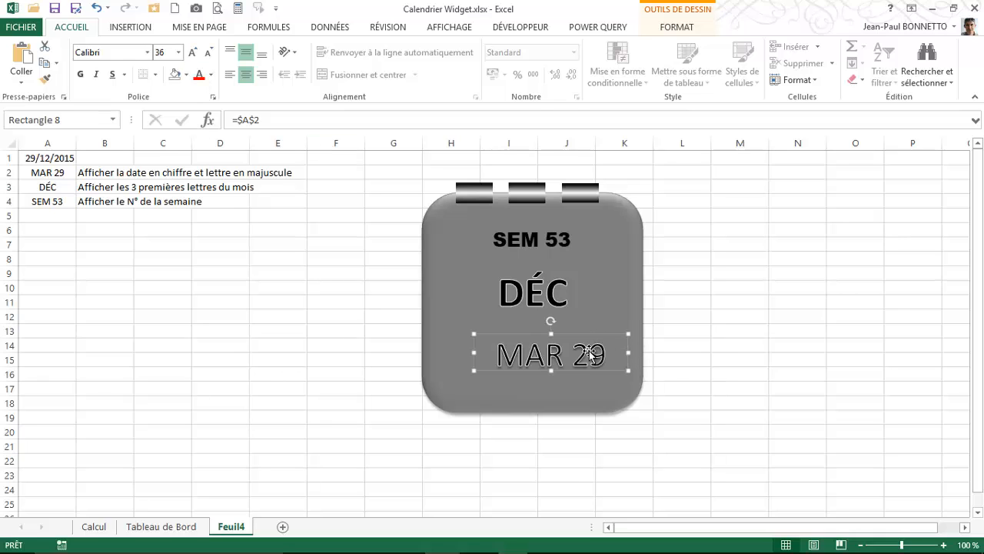
pyautogui.moveTo(476, 352); pyautogui.dragTo(443, 353)
pyautogui.moveTo(536, 370); pyautogui.dragTo(535, 379)
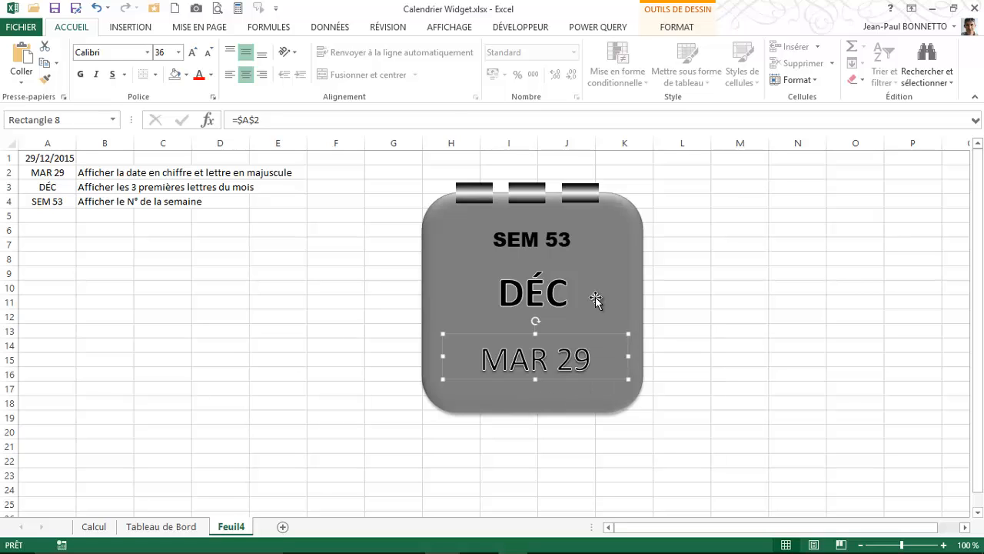
pyautogui.click(341, 233)
pyautogui.click(717, 247)
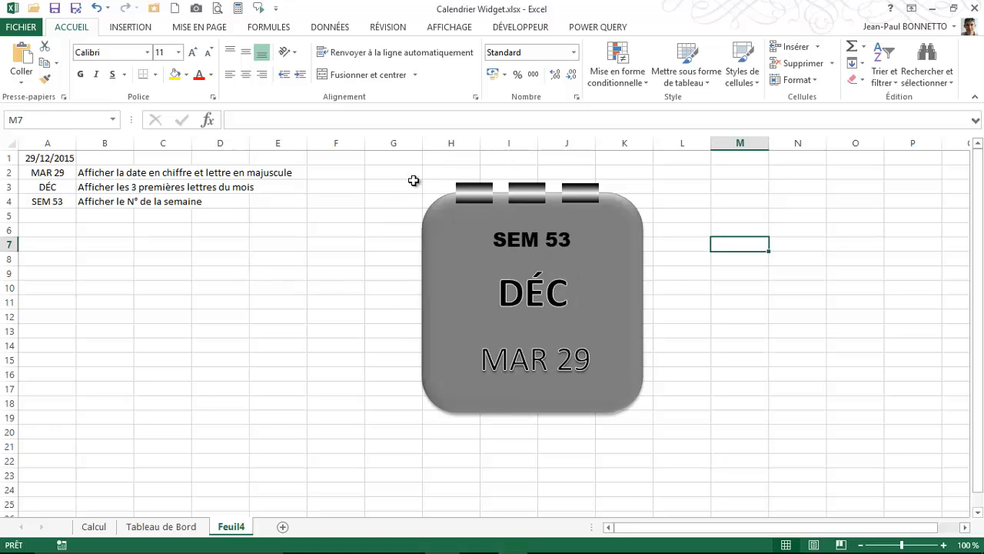
# - Group the three rings, the three linked text rectangles and the rounded background into one calendar object
pyautogui.moveTo(386, 171); pyautogui.dragTo(702, 450)
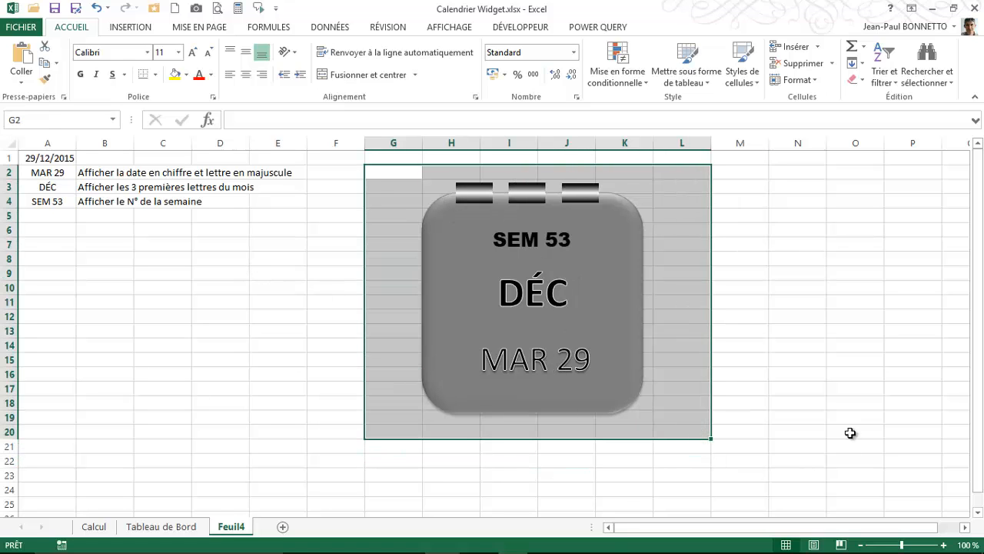
pyautogui.click(490, 195)
pyautogui.keyDown('shift'); pyautogui.click(528, 193); pyautogui.keyUp('shift')
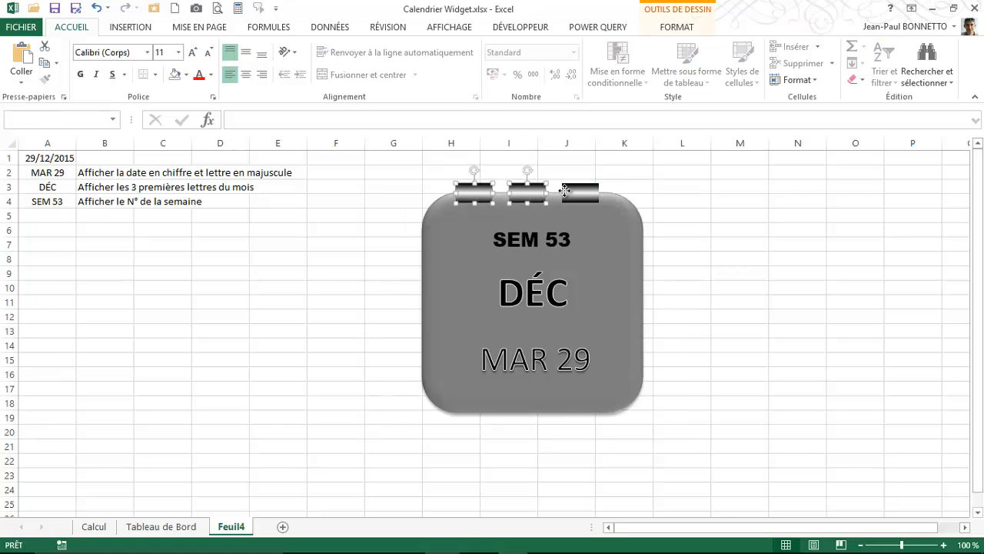
pyautogui.keyDown('shift'); pyautogui.click(581, 193); pyautogui.keyUp('shift')
pyautogui.keyDown('shift'); pyautogui.click(523, 238); pyautogui.keyUp('shift')
pyautogui.keyDown('shift'); pyautogui.click(525, 299); pyautogui.keyUp('shift')
pyautogui.keyDown('shift'); pyautogui.click(543, 361); pyautogui.keyUp('shift')
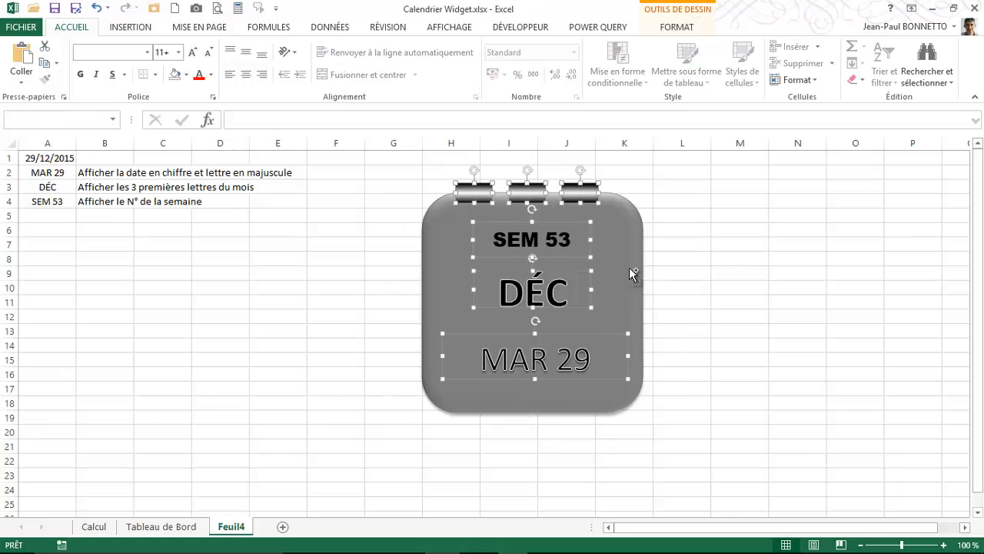
pyautogui.keyDown('shift'); pyautogui.click(635, 275); pyautogui.keyUp('shift')
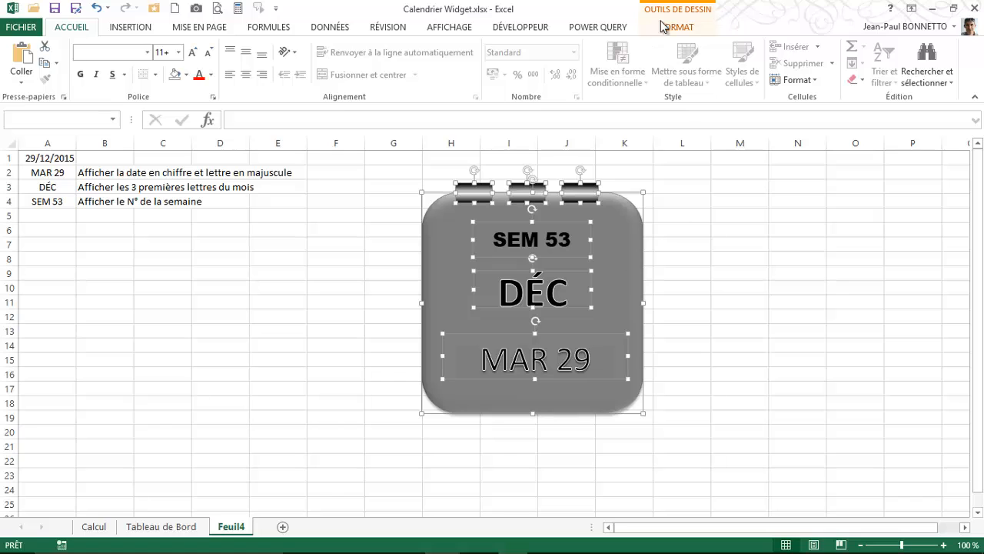
pyautogui.click(682, 9)
pyautogui.click(765, 63)
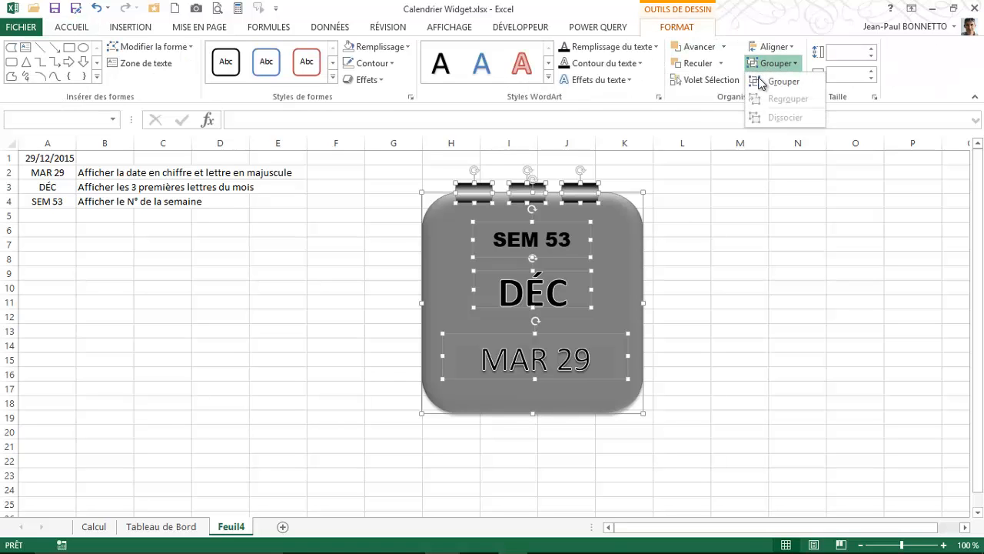
pyautogui.click(761, 80)
# - Move the grouped calendar over columns F to I and place a duplicate beside it over columns K to N
pyautogui.moveTo(608, 176); pyautogui.dragTo(497, 161)
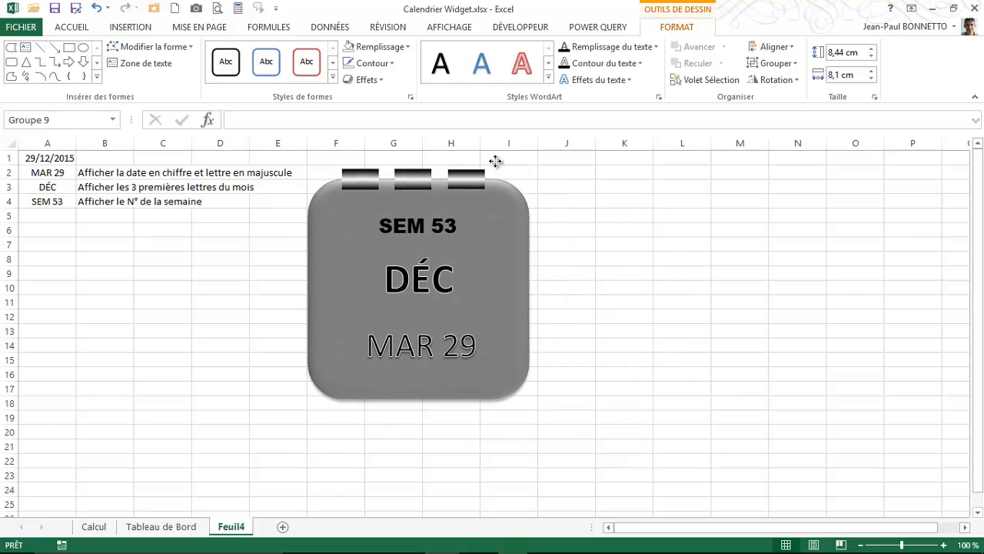
pyautogui.click(683, 273)
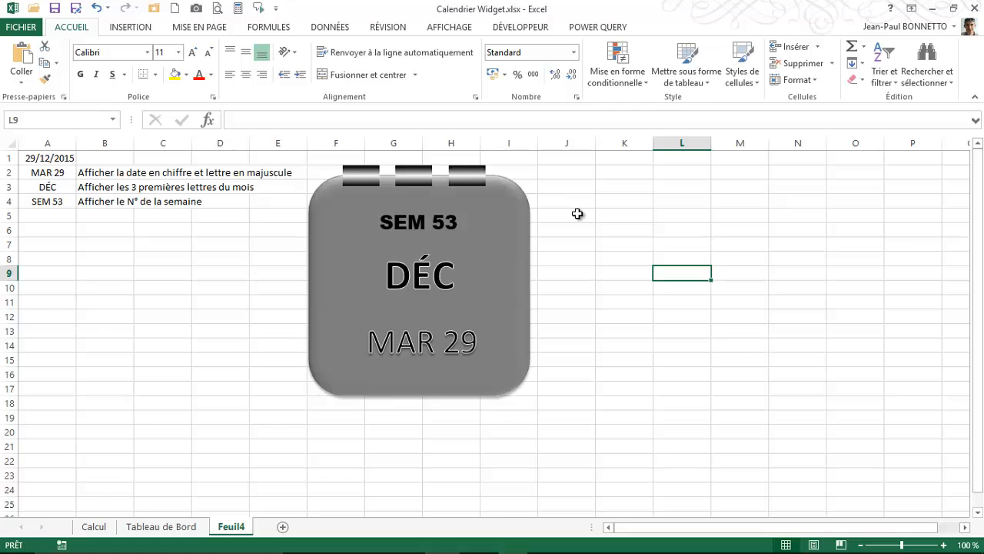
pyautogui.click(499, 374)
pyautogui.moveTo(500, 406); pyautogui.dragTo(766, 403)
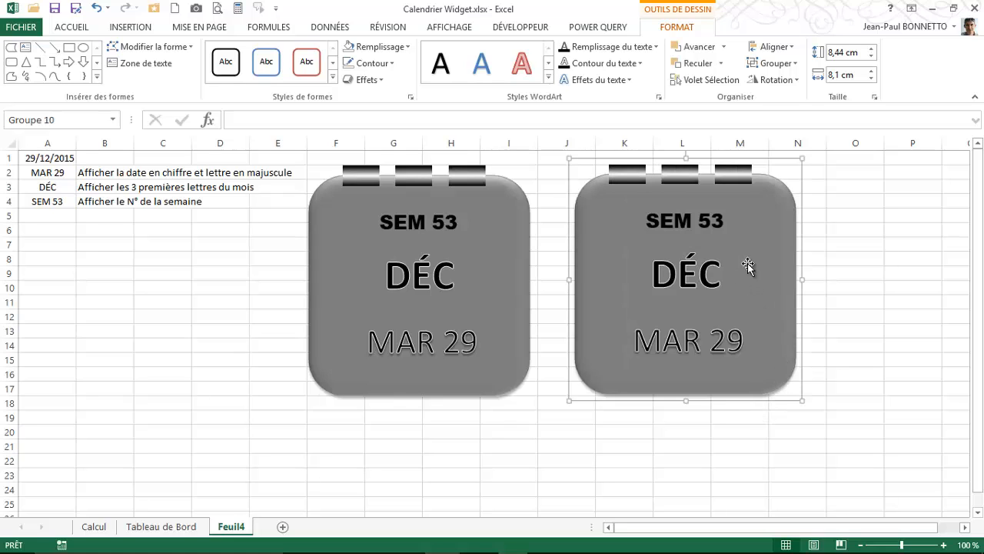
# - Fill the rounded background of the duplicate calendar with the standard blue colour
pyautogui.click(761, 233)
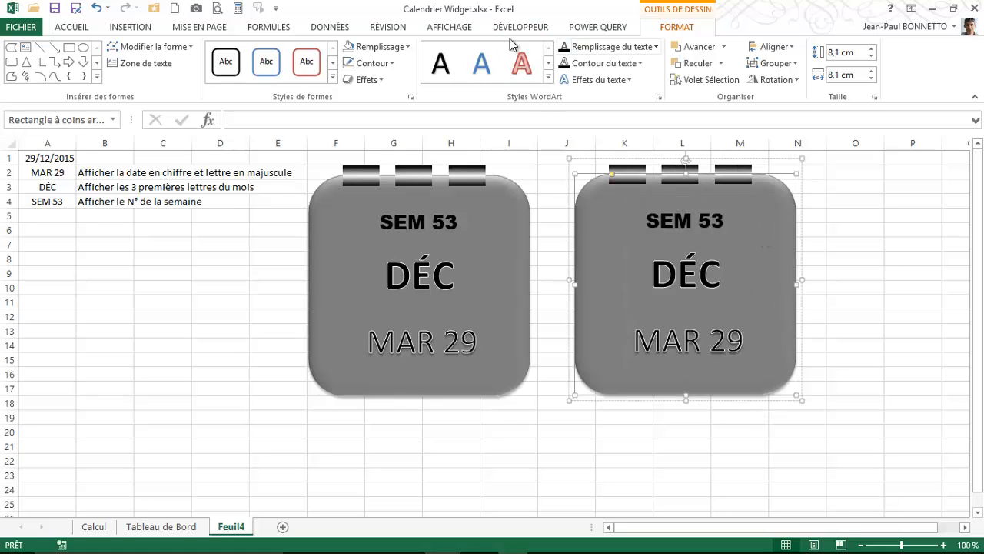
pyautogui.click(394, 49)
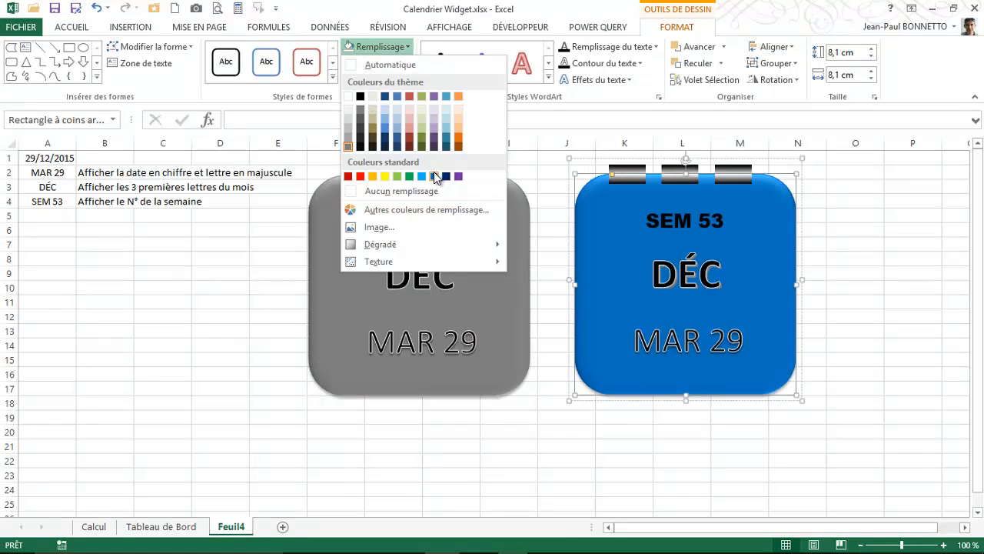
pyautogui.click(443, 176)
# - Restyle the blue calendar's date with the white, red-outlined WordArt style and its month with the black, teal-shadowed one
pyautogui.click(718, 353)
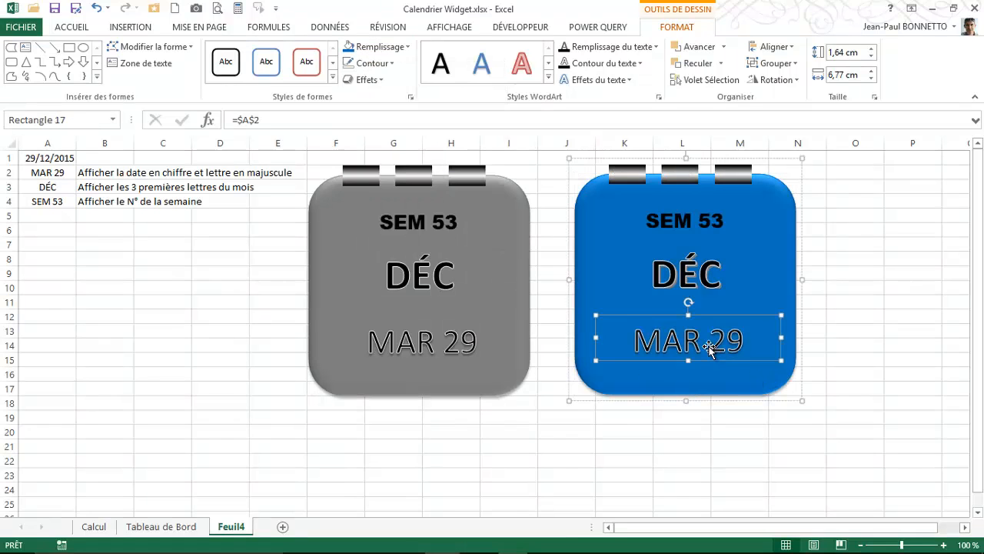
pyautogui.click(548, 77)
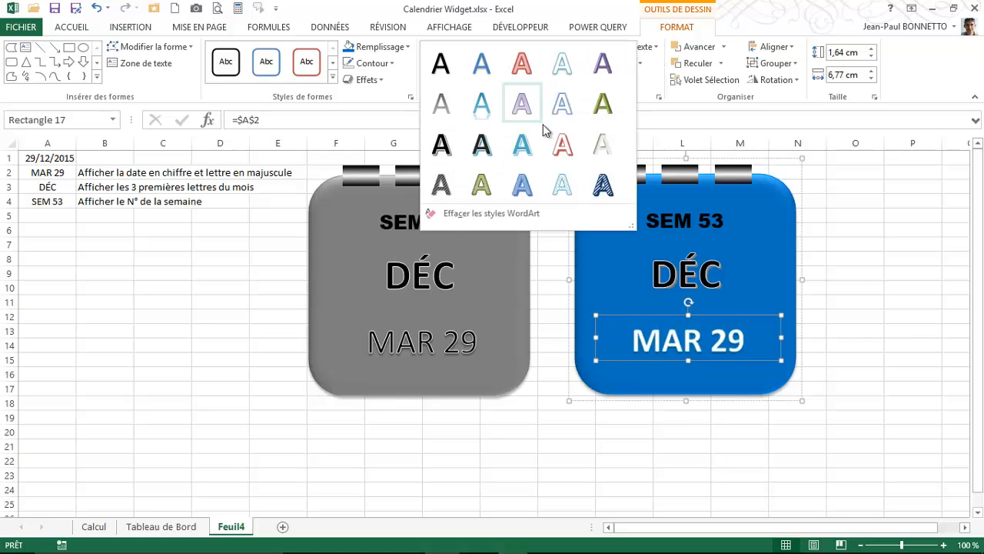
pyautogui.click(558, 142)
pyautogui.click(696, 273)
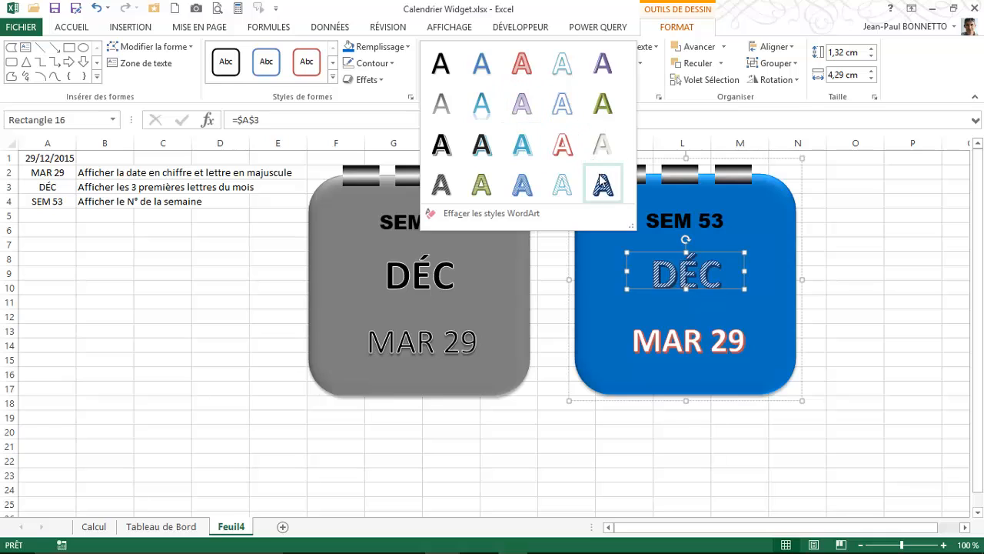
pyautogui.click(480, 149)
pyautogui.click(655, 222)
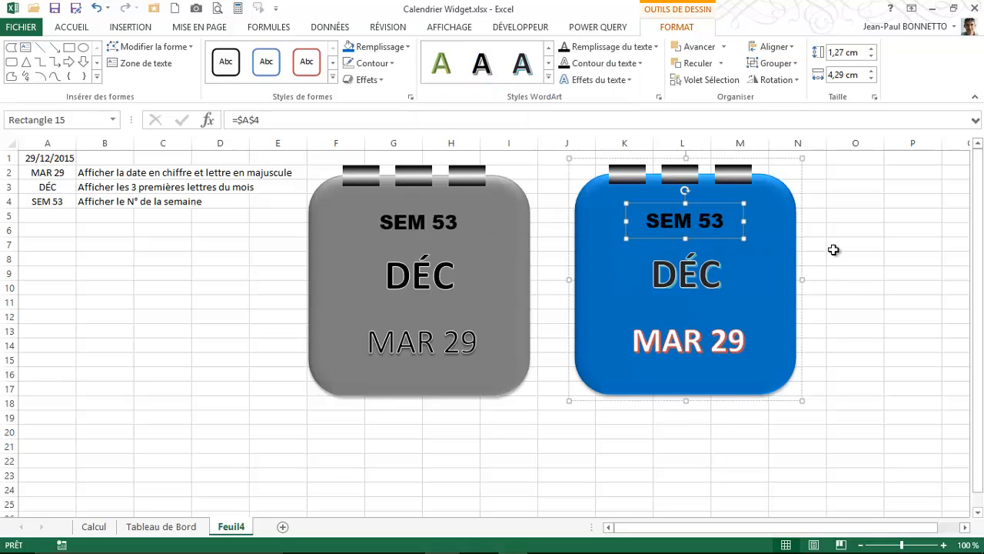
# - Apply the second-row, second-column predefined shape effect to the three rings of the blue calendar
pyautogui.click(746, 179)
pyautogui.keyDown('shift'); pyautogui.click(680, 179); pyautogui.keyUp('shift')
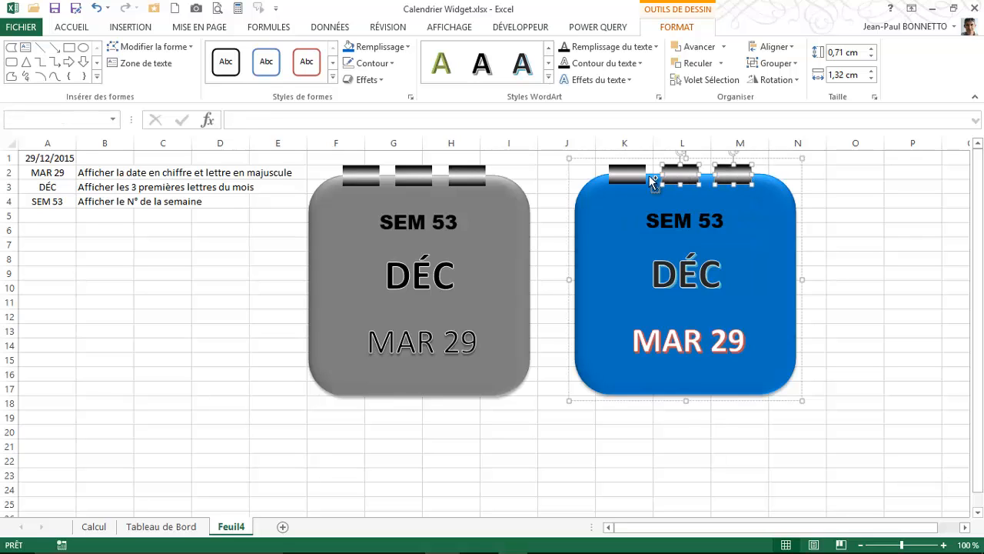
pyautogui.keyDown('shift'); pyautogui.click(627, 177); pyautogui.keyUp('shift')
pyautogui.click(380, 81)
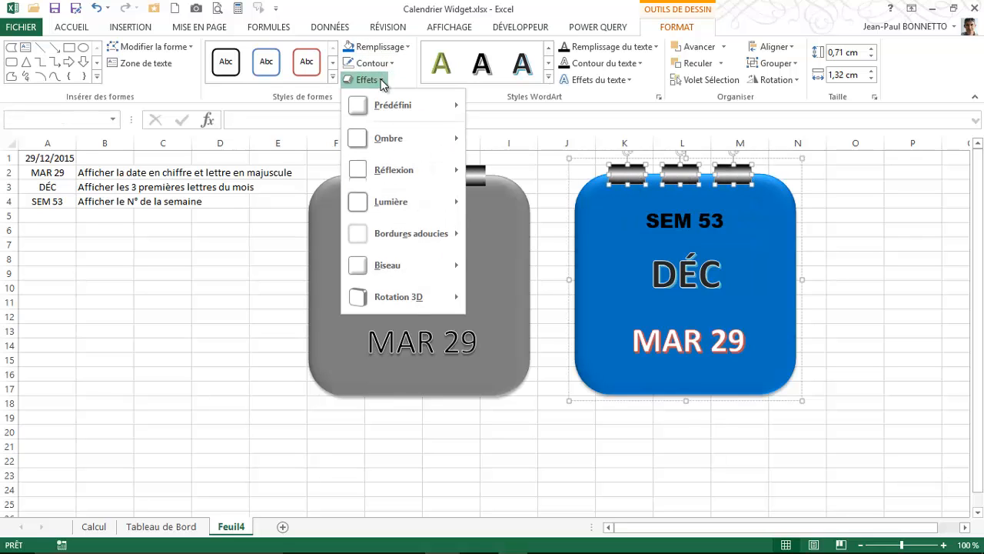
pyautogui.moveTo(388, 105)
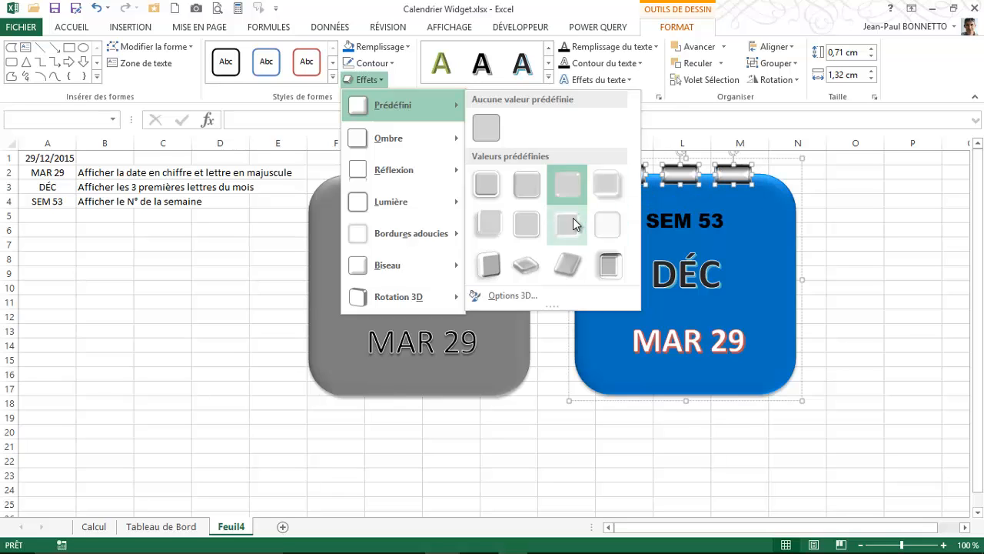
pyautogui.click(523, 224)
pyautogui.click(846, 231)
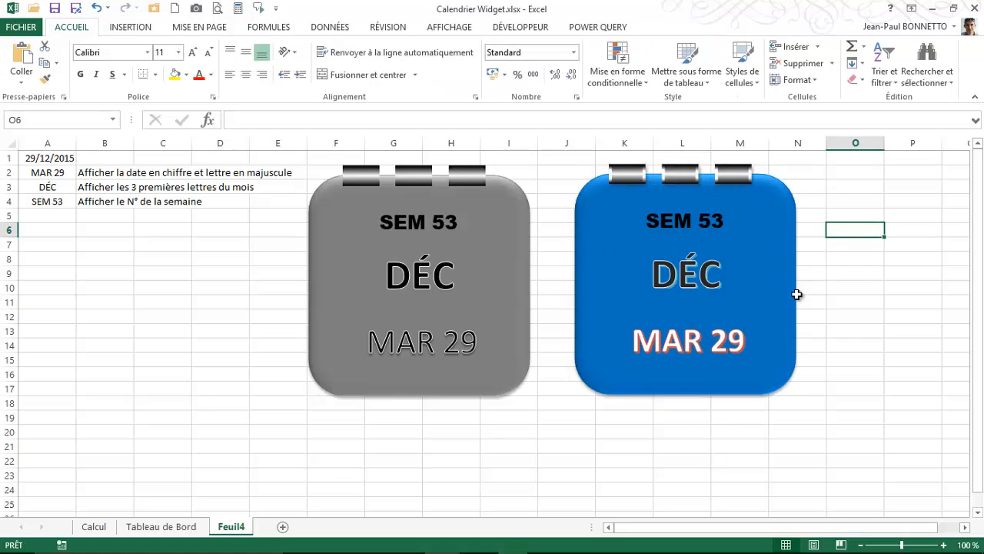
pyautogui.click(846, 260)
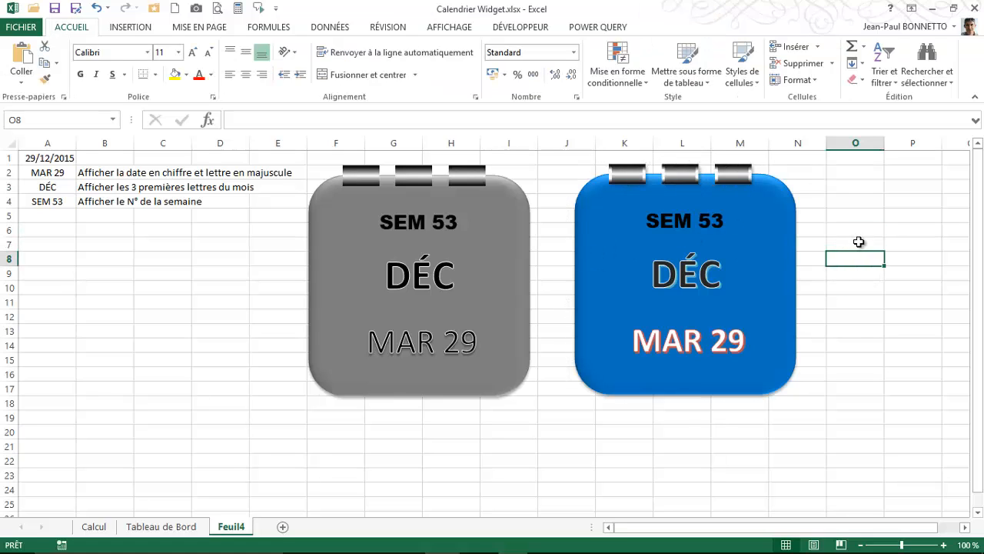
pyautogui.click(196, 271)
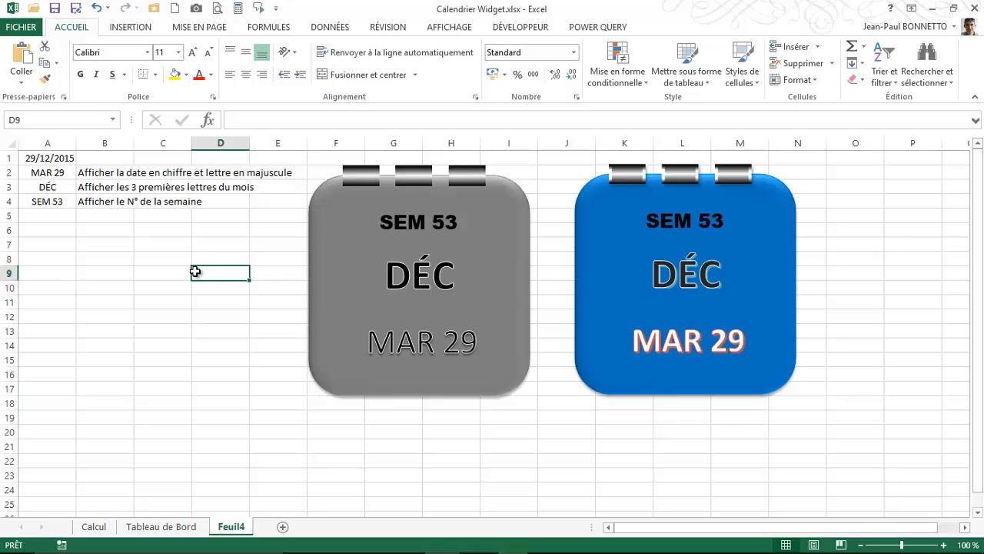
pyautogui.click(142, 243)
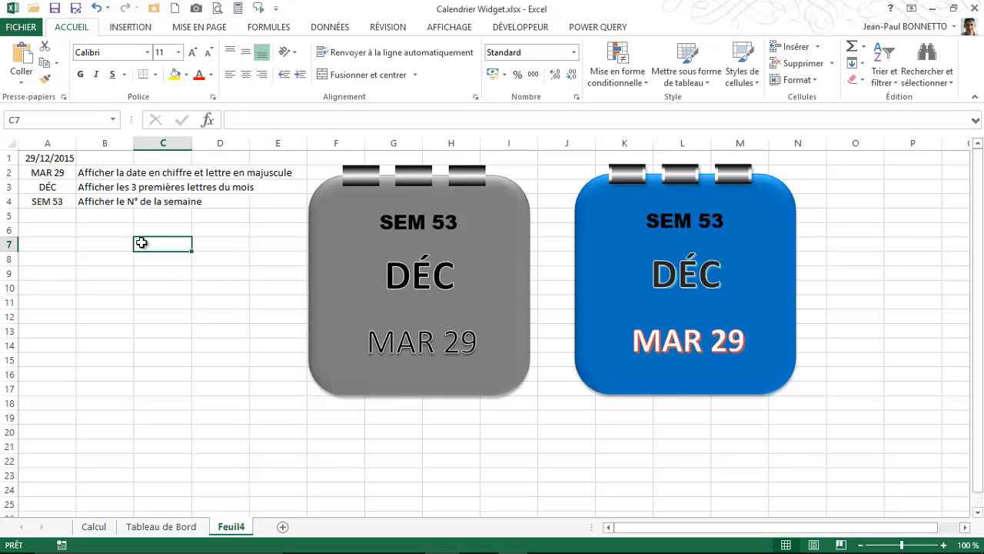